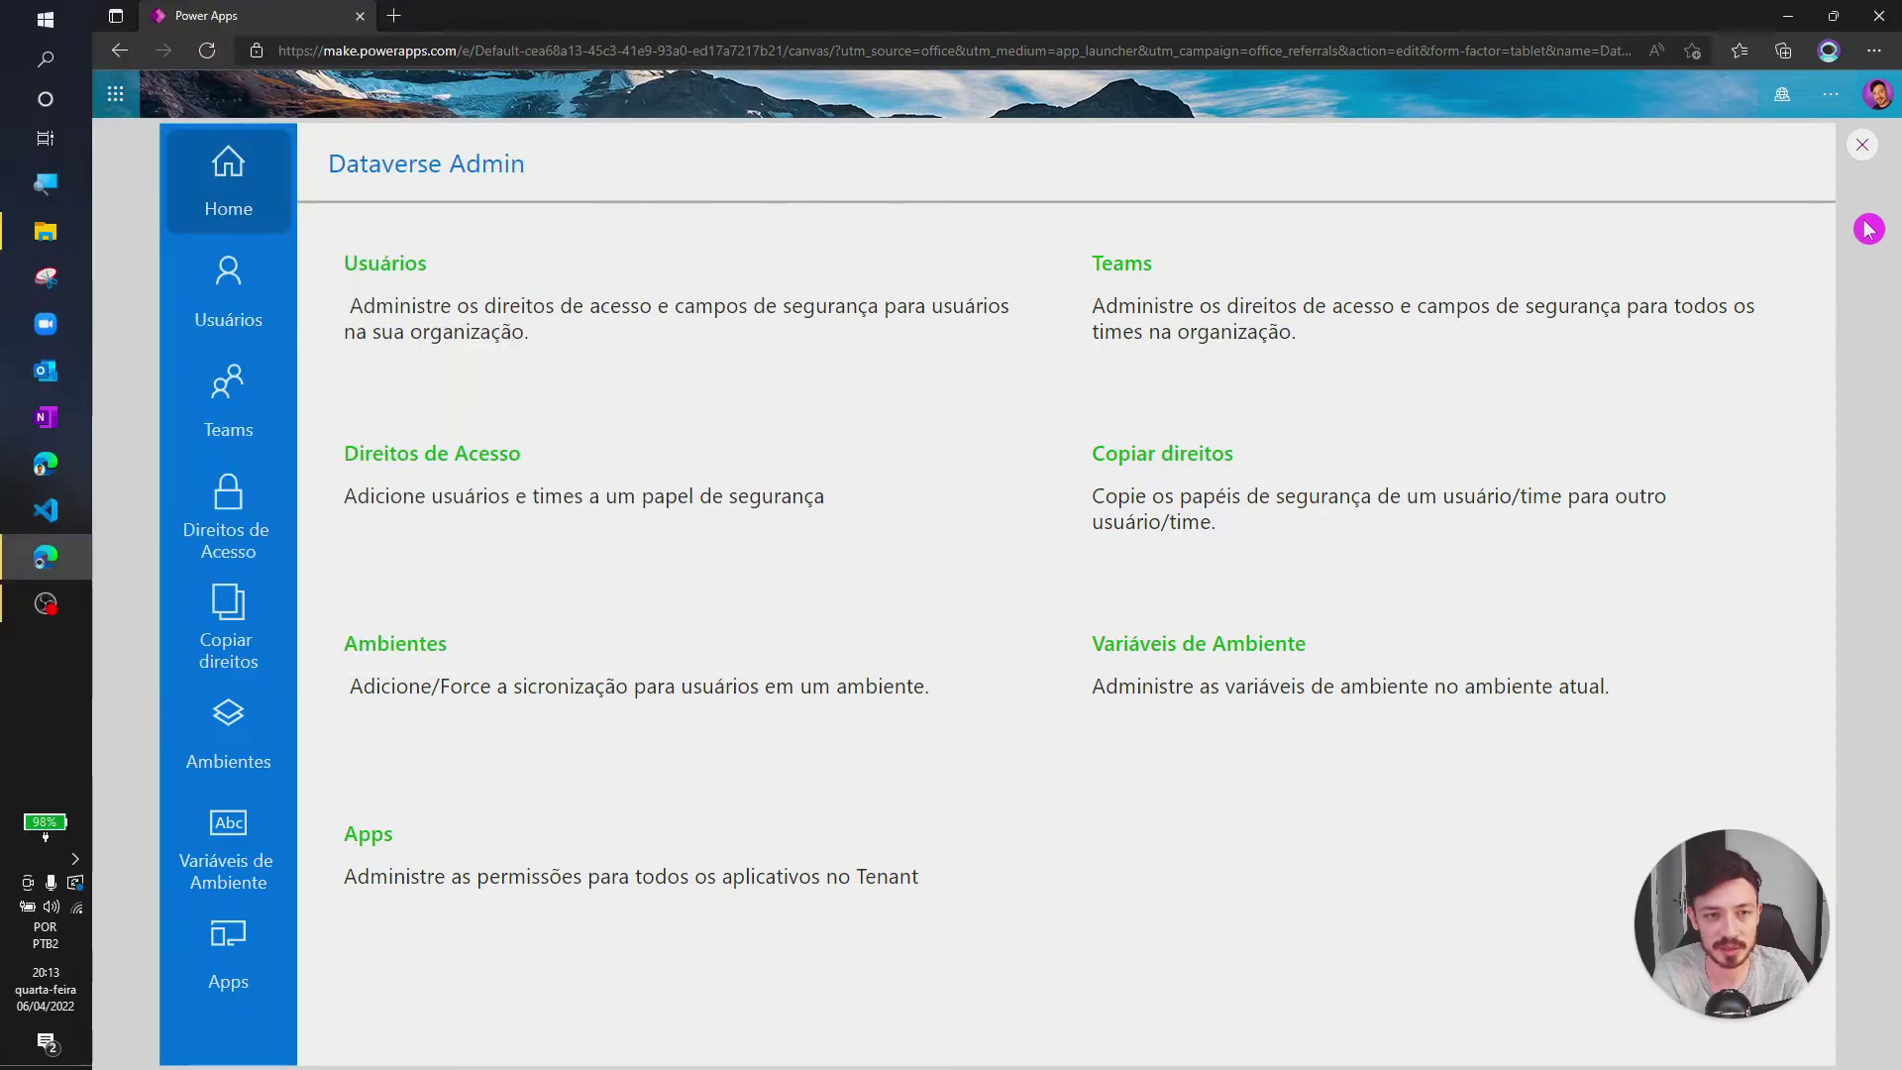
Leave the app preview and review the app's data sources: the admin connectors, Dataverse tables and collections.
{"action": "left_click", "coordinate": [1864, 149]}
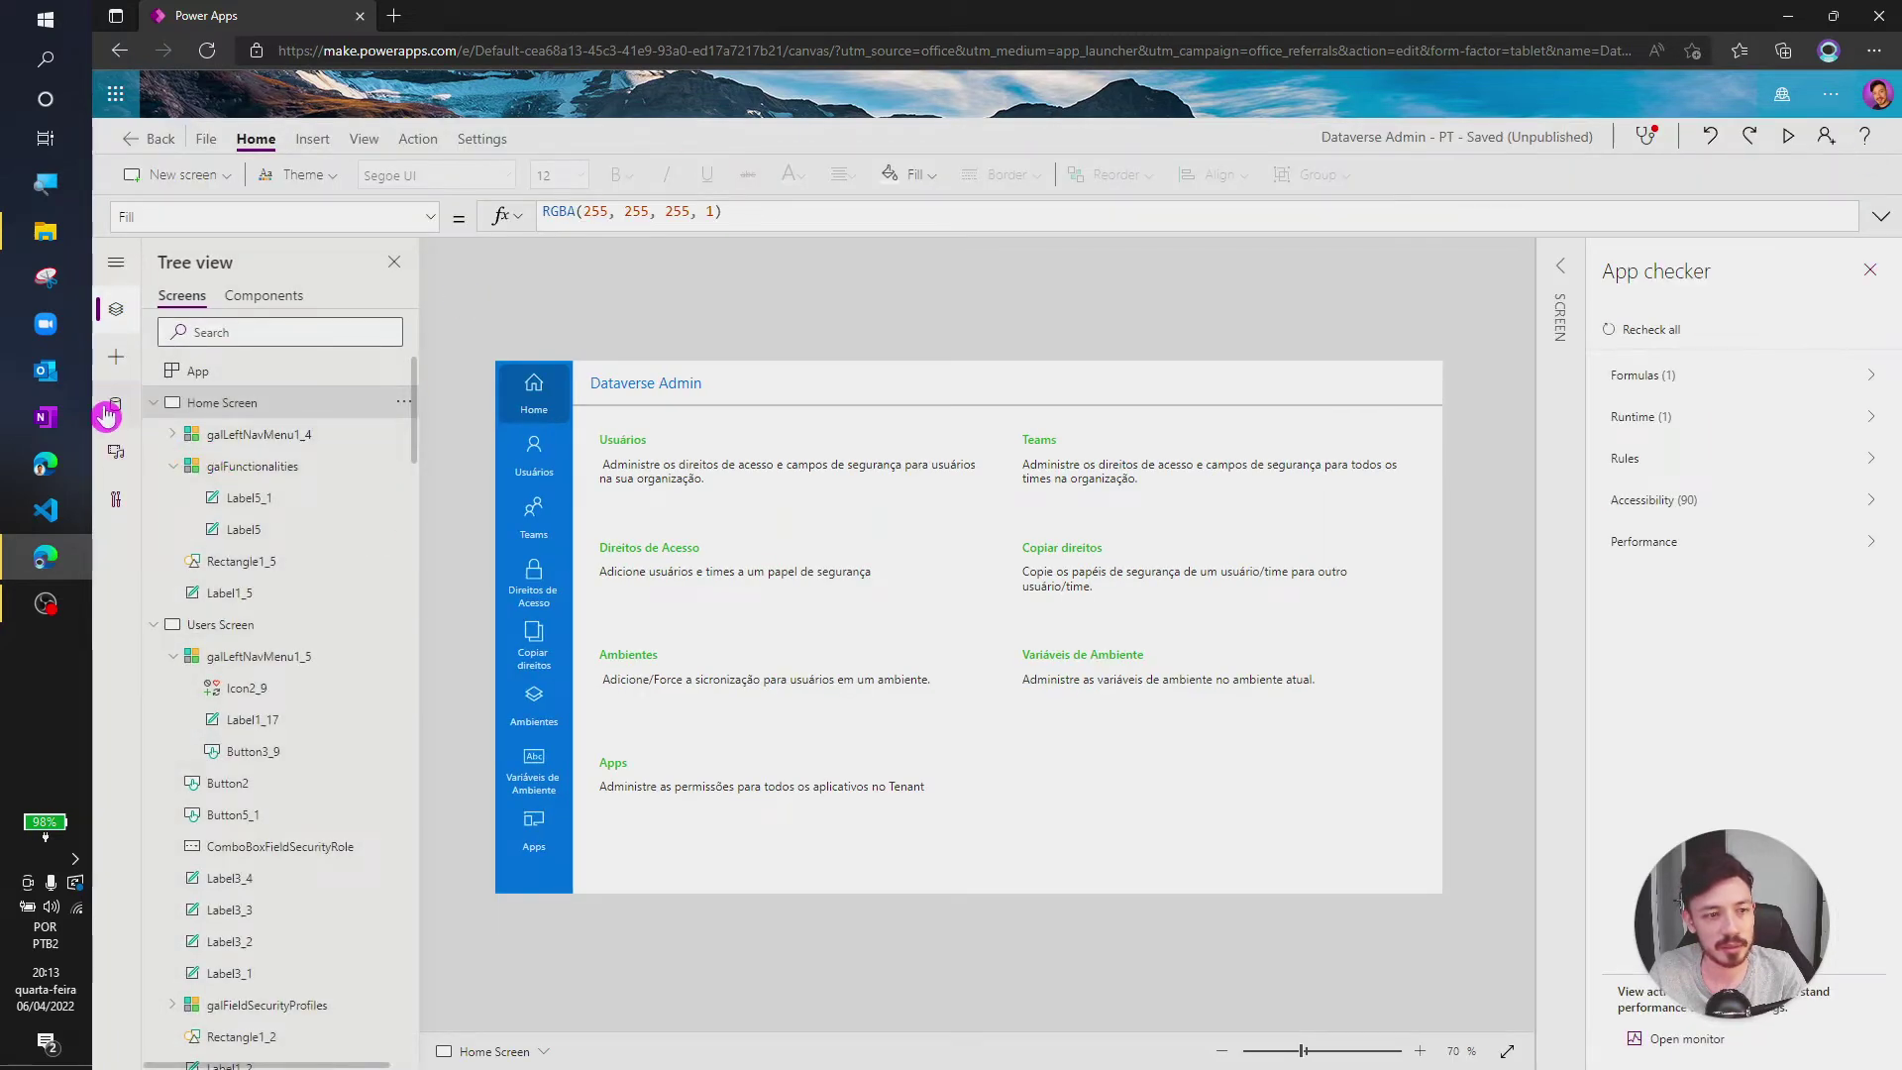
{"action": "left_click", "coordinate": [119, 406]}
{"action": "mouse_move", "coordinate": [297, 483]}
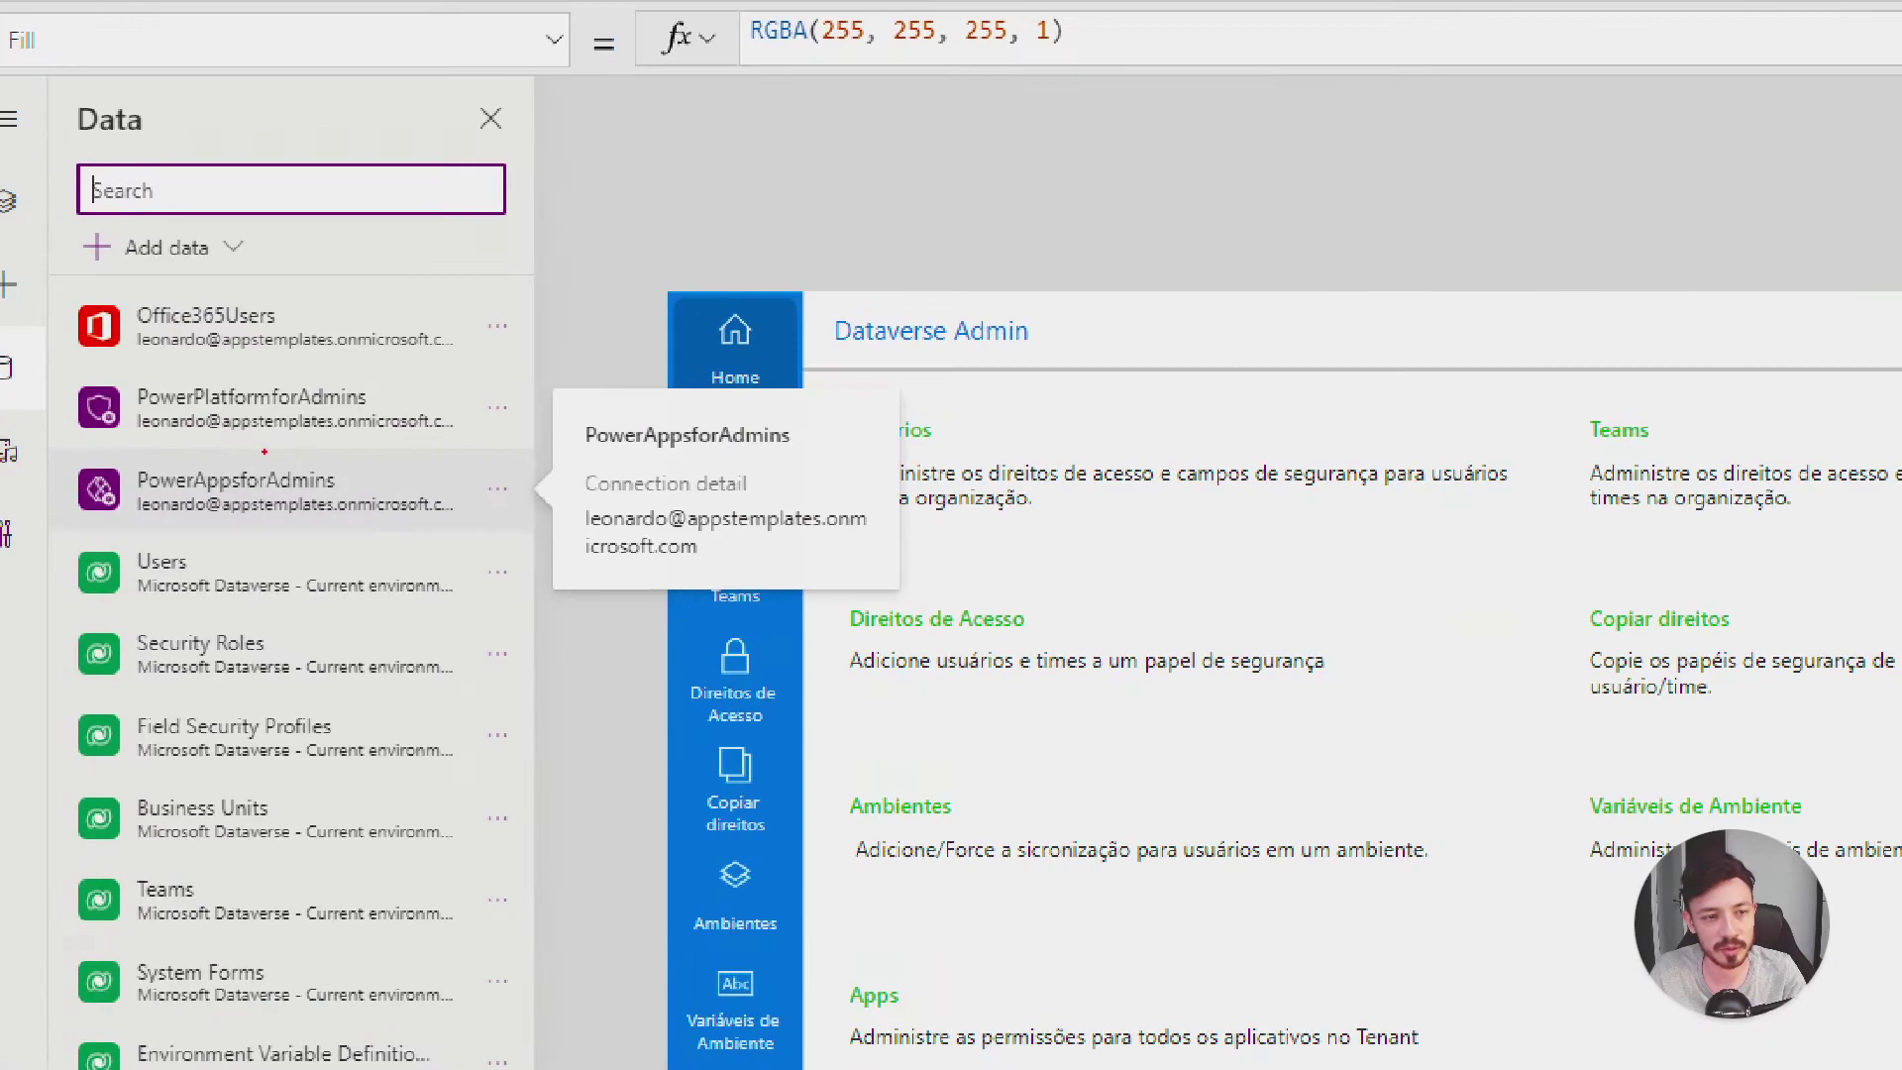
{"action": "left_click_drag", "start_coordinate": [148, 449], "coordinate": [392, 450]}
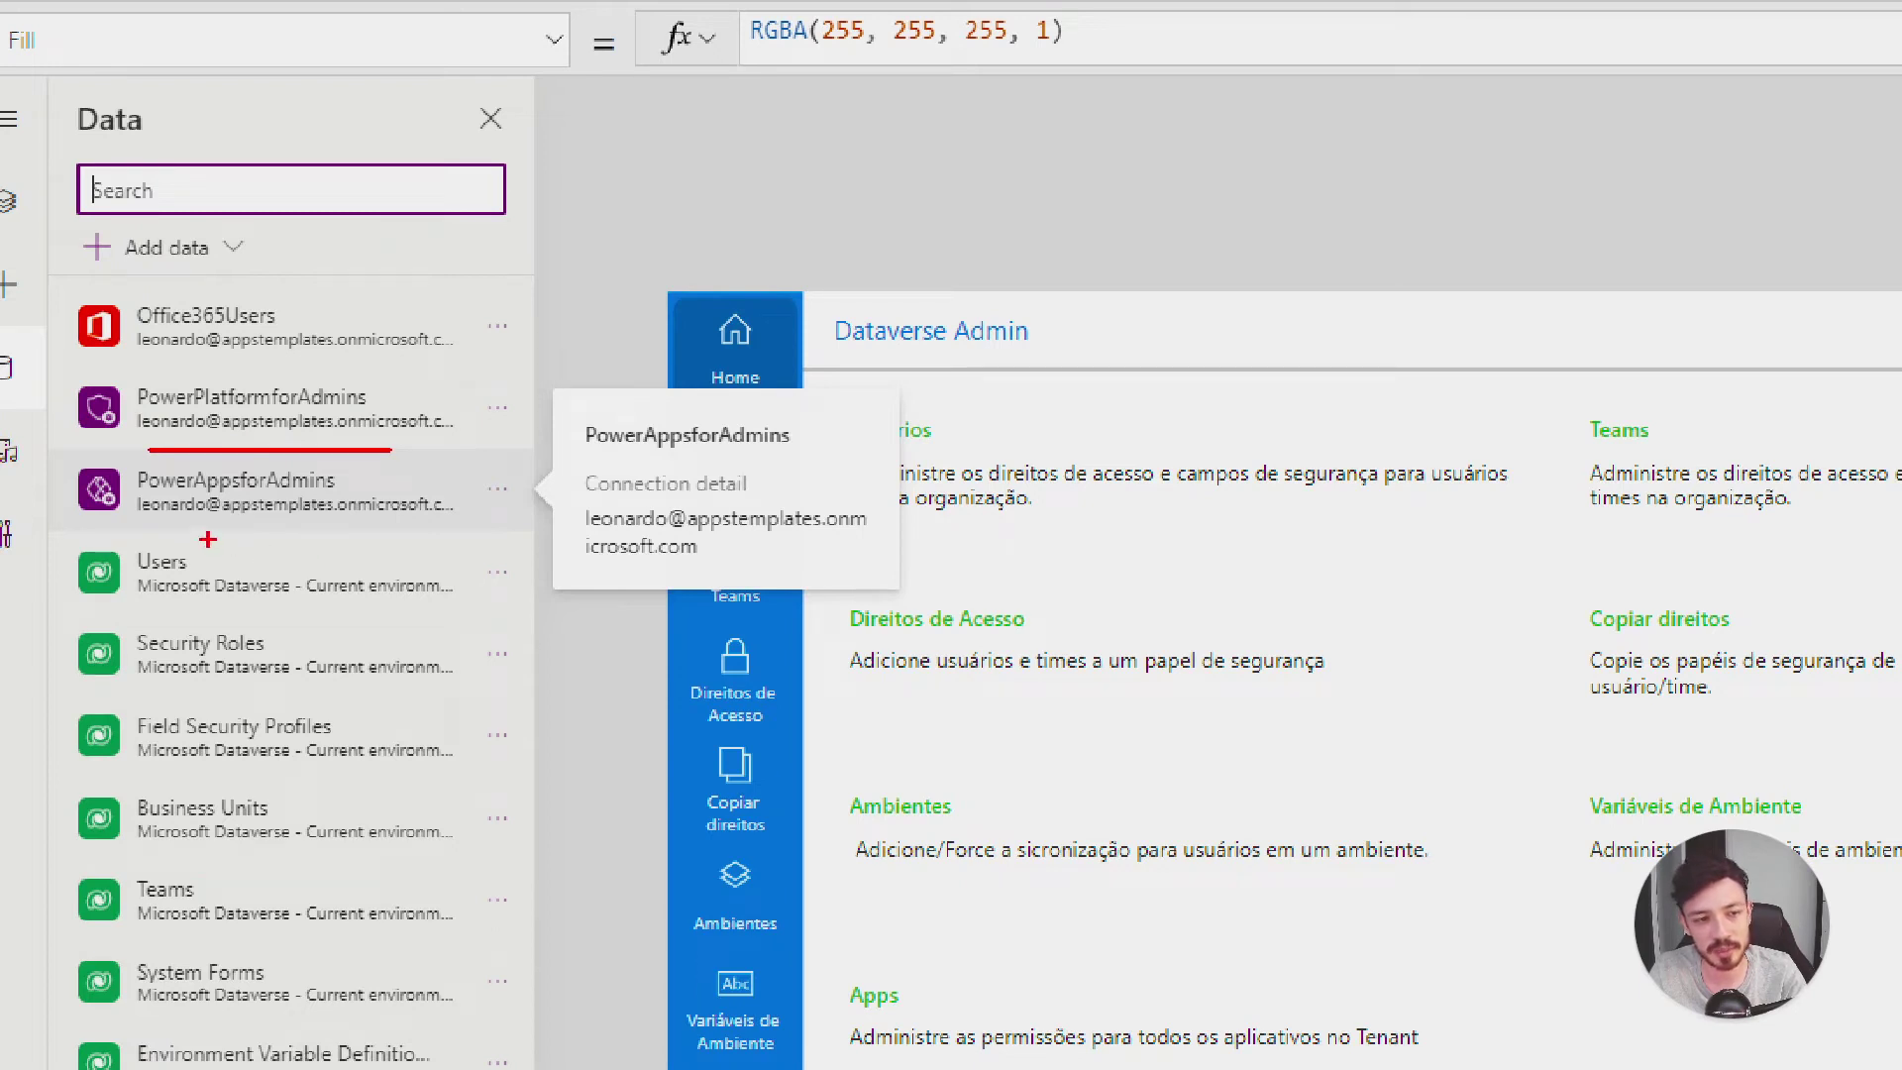
{"action": "left_click_drag", "start_coordinate": [139, 516], "coordinate": [411, 516]}
{"action": "left_click_drag", "start_coordinate": [129, 359], "coordinate": [371, 359]}
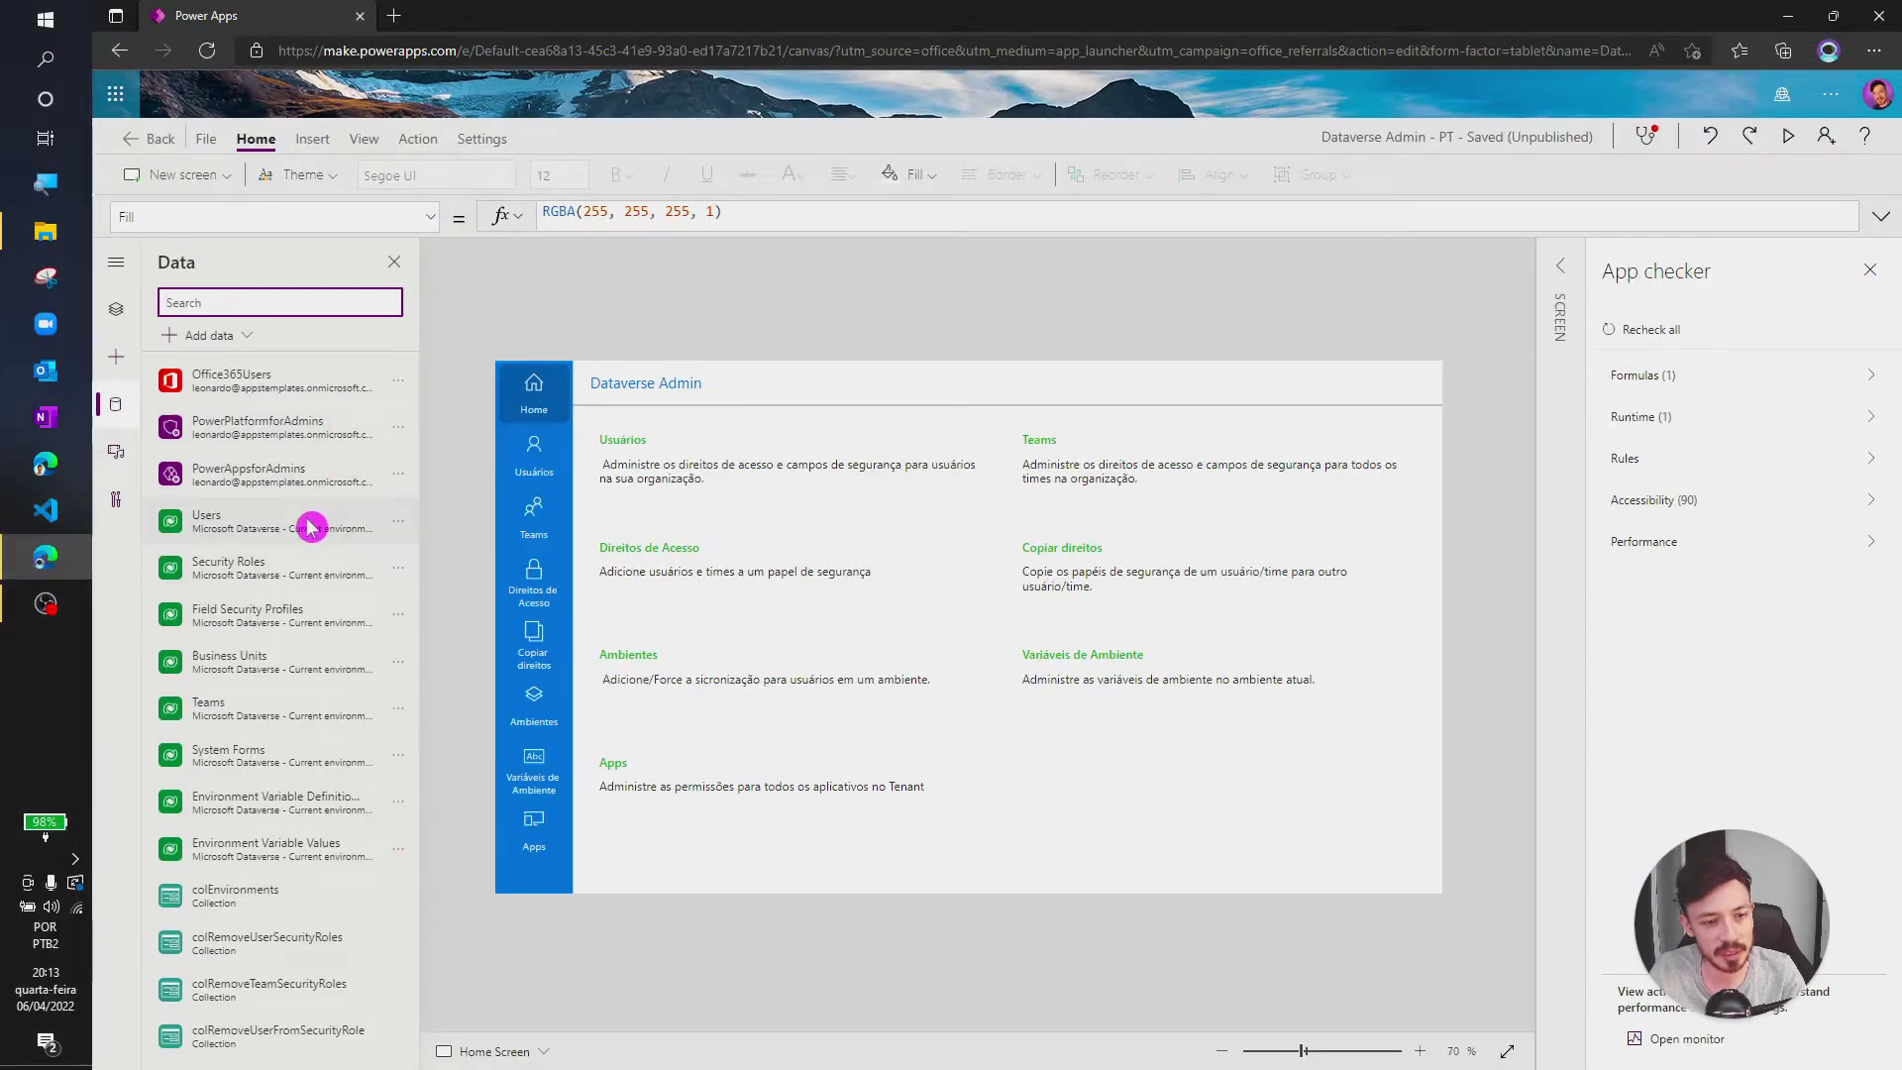
{"action": "scroll", "coordinate": [310, 520], "scroll_direction": "down", "scroll_amount": 2}
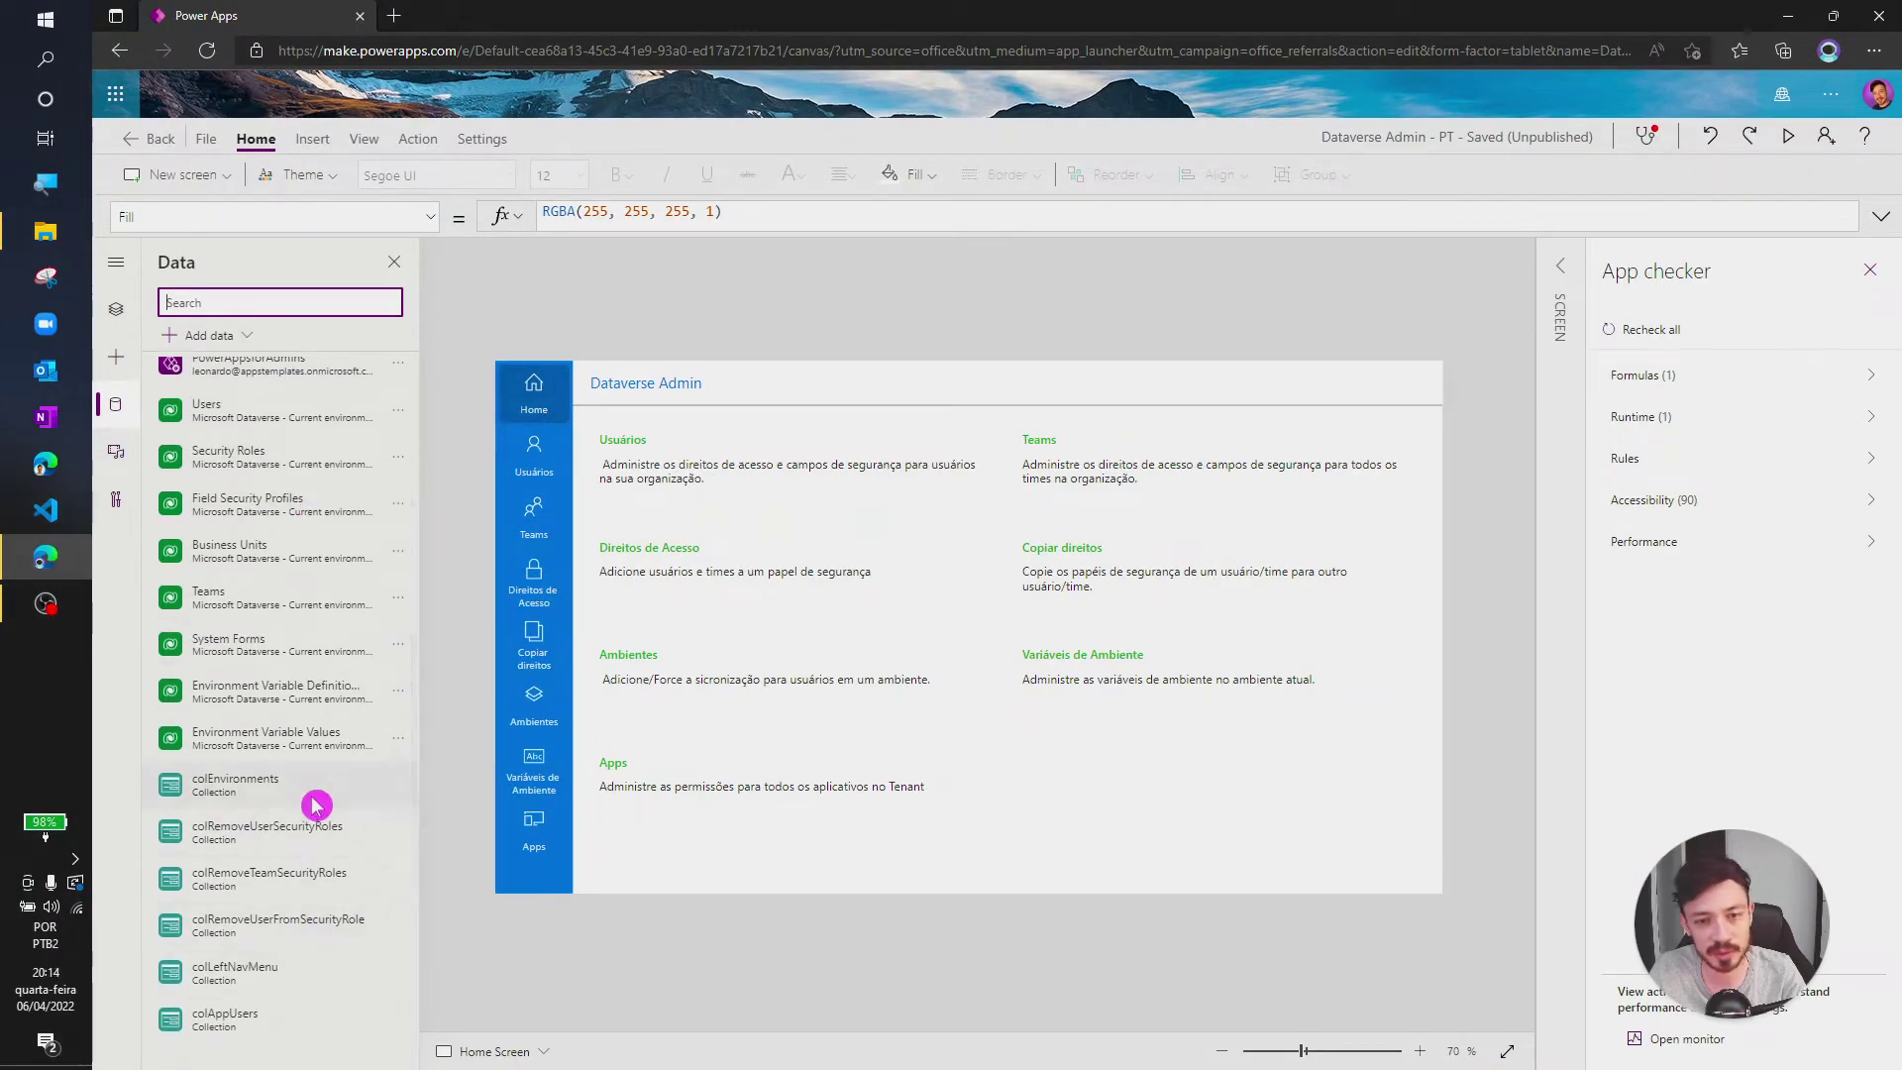
{"action": "scroll", "coordinate": [310, 802], "scroll_direction": "up", "scroll_amount": 2}
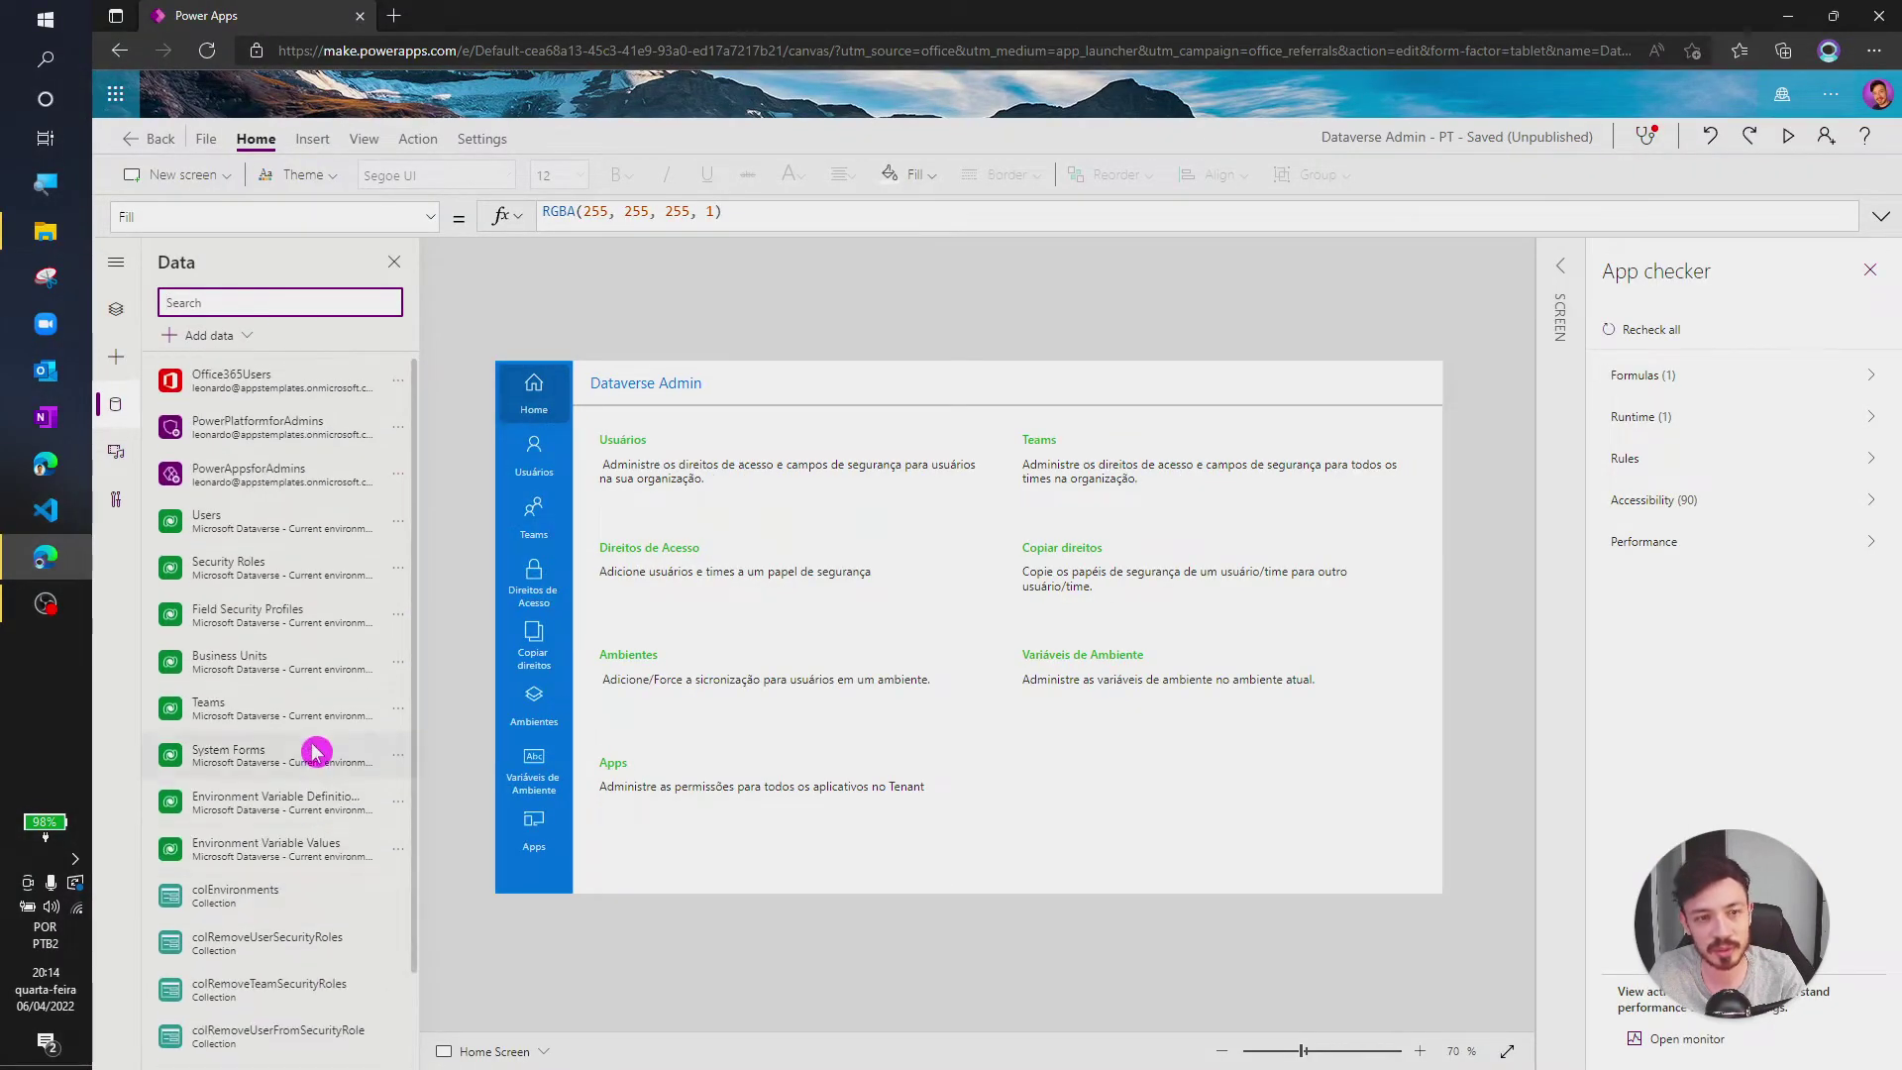
Inspect the App checker's formula warnings for the Copy Roles Screen and close the checker.
{"action": "left_click", "coordinate": [1796, 142]}
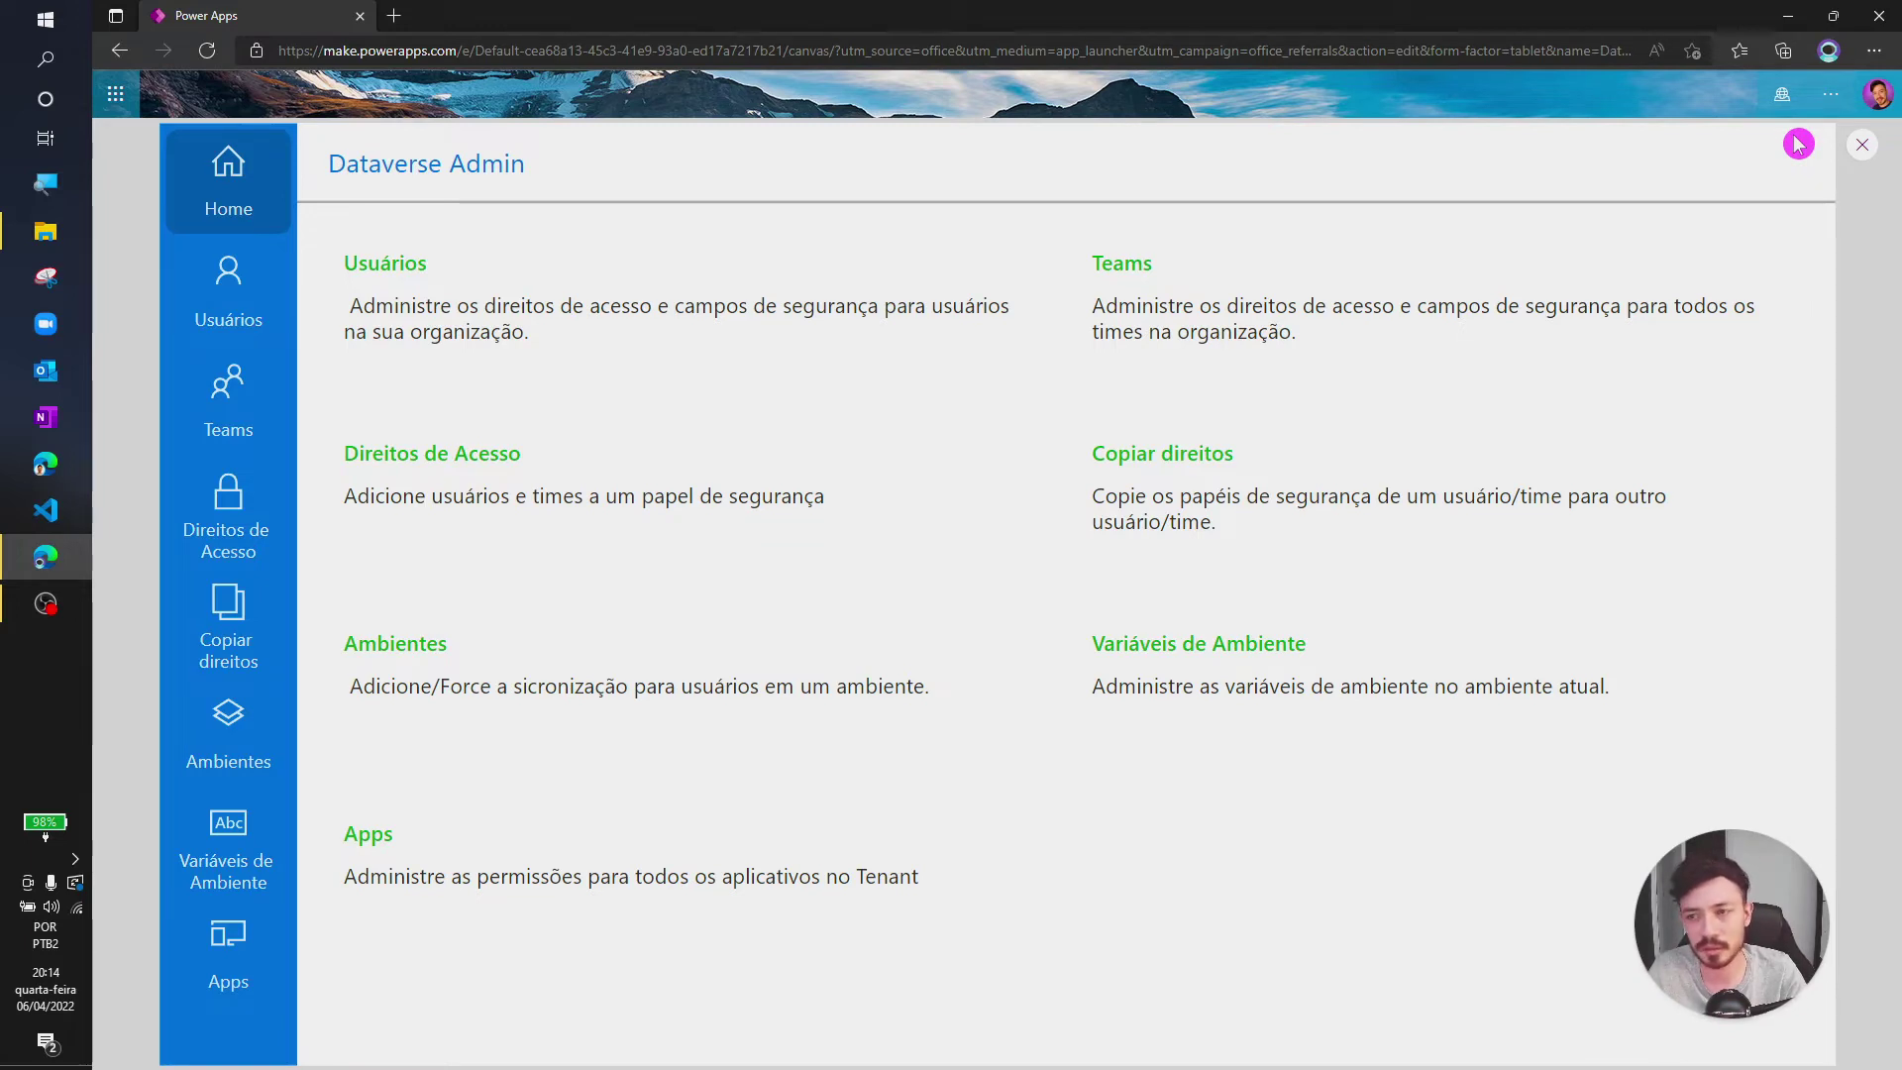
{"action": "left_click", "coordinate": [1854, 158]}
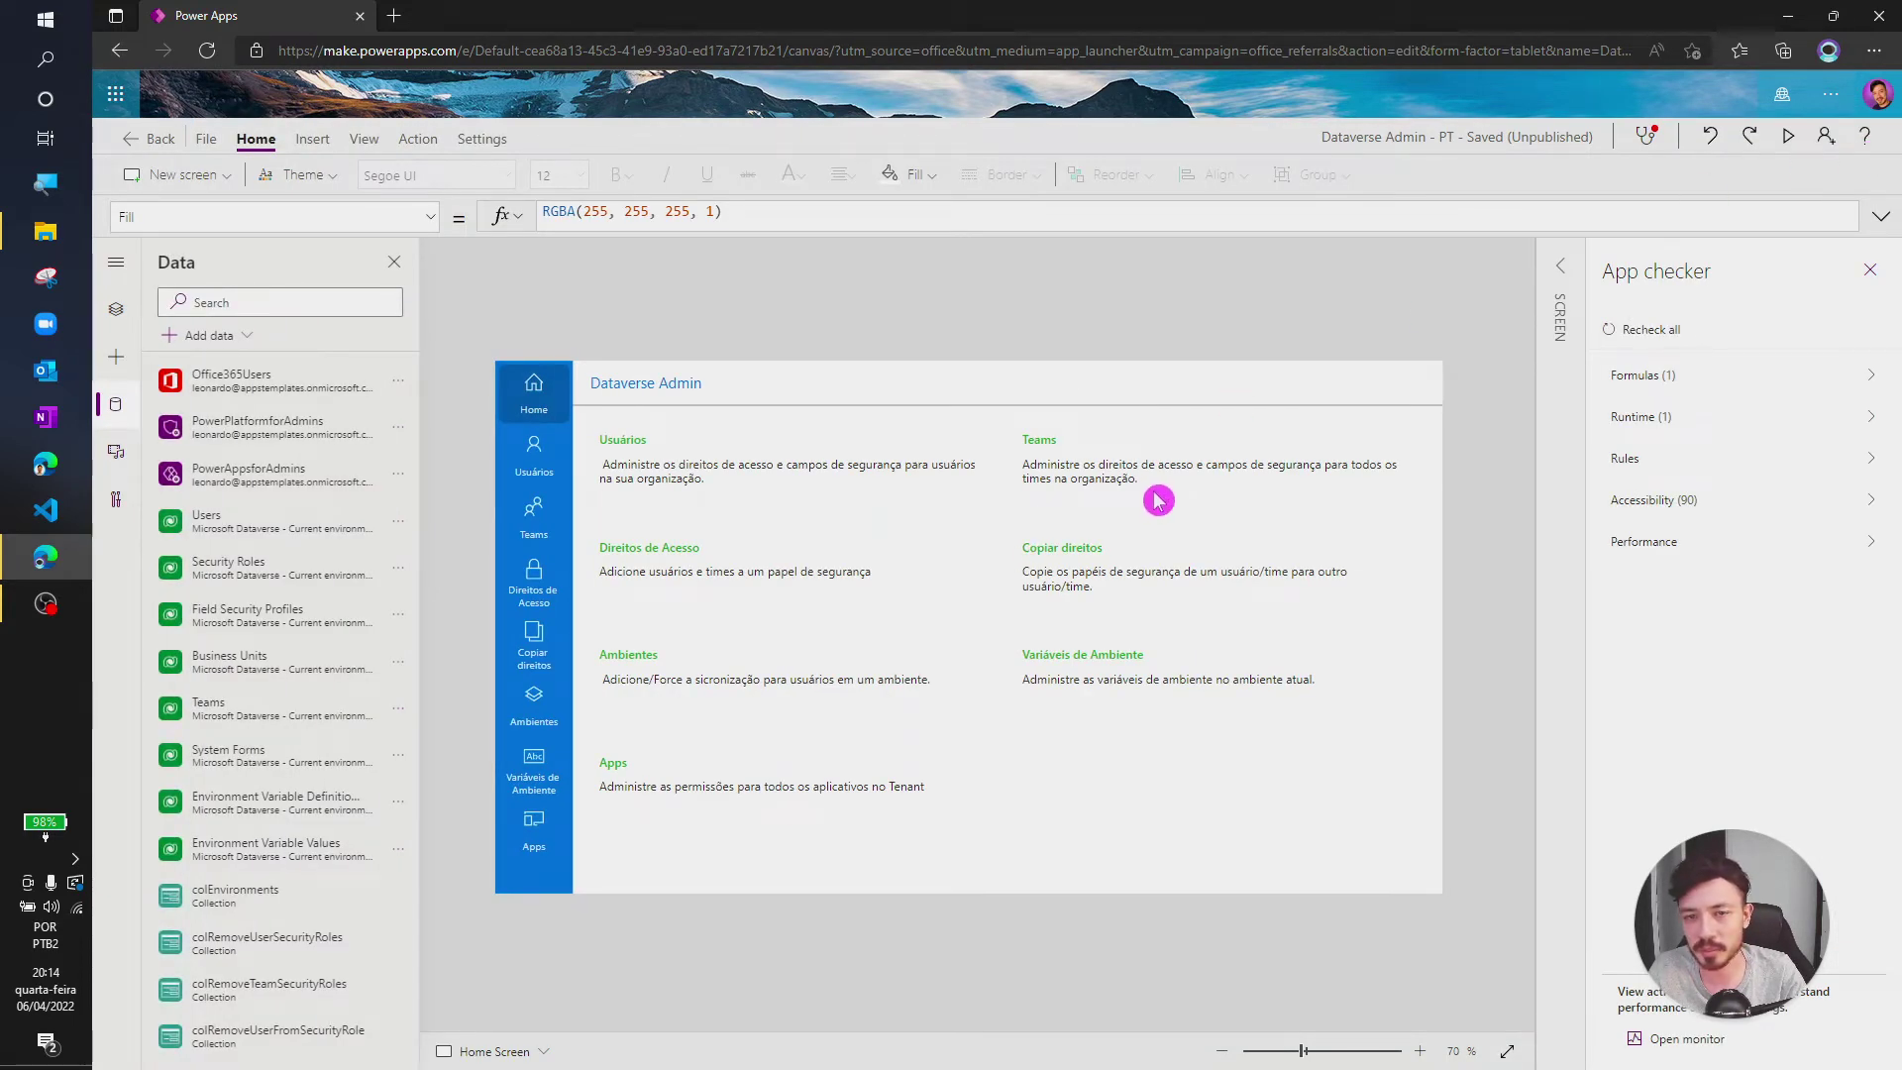
{"action": "left_click", "coordinate": [1690, 379]}
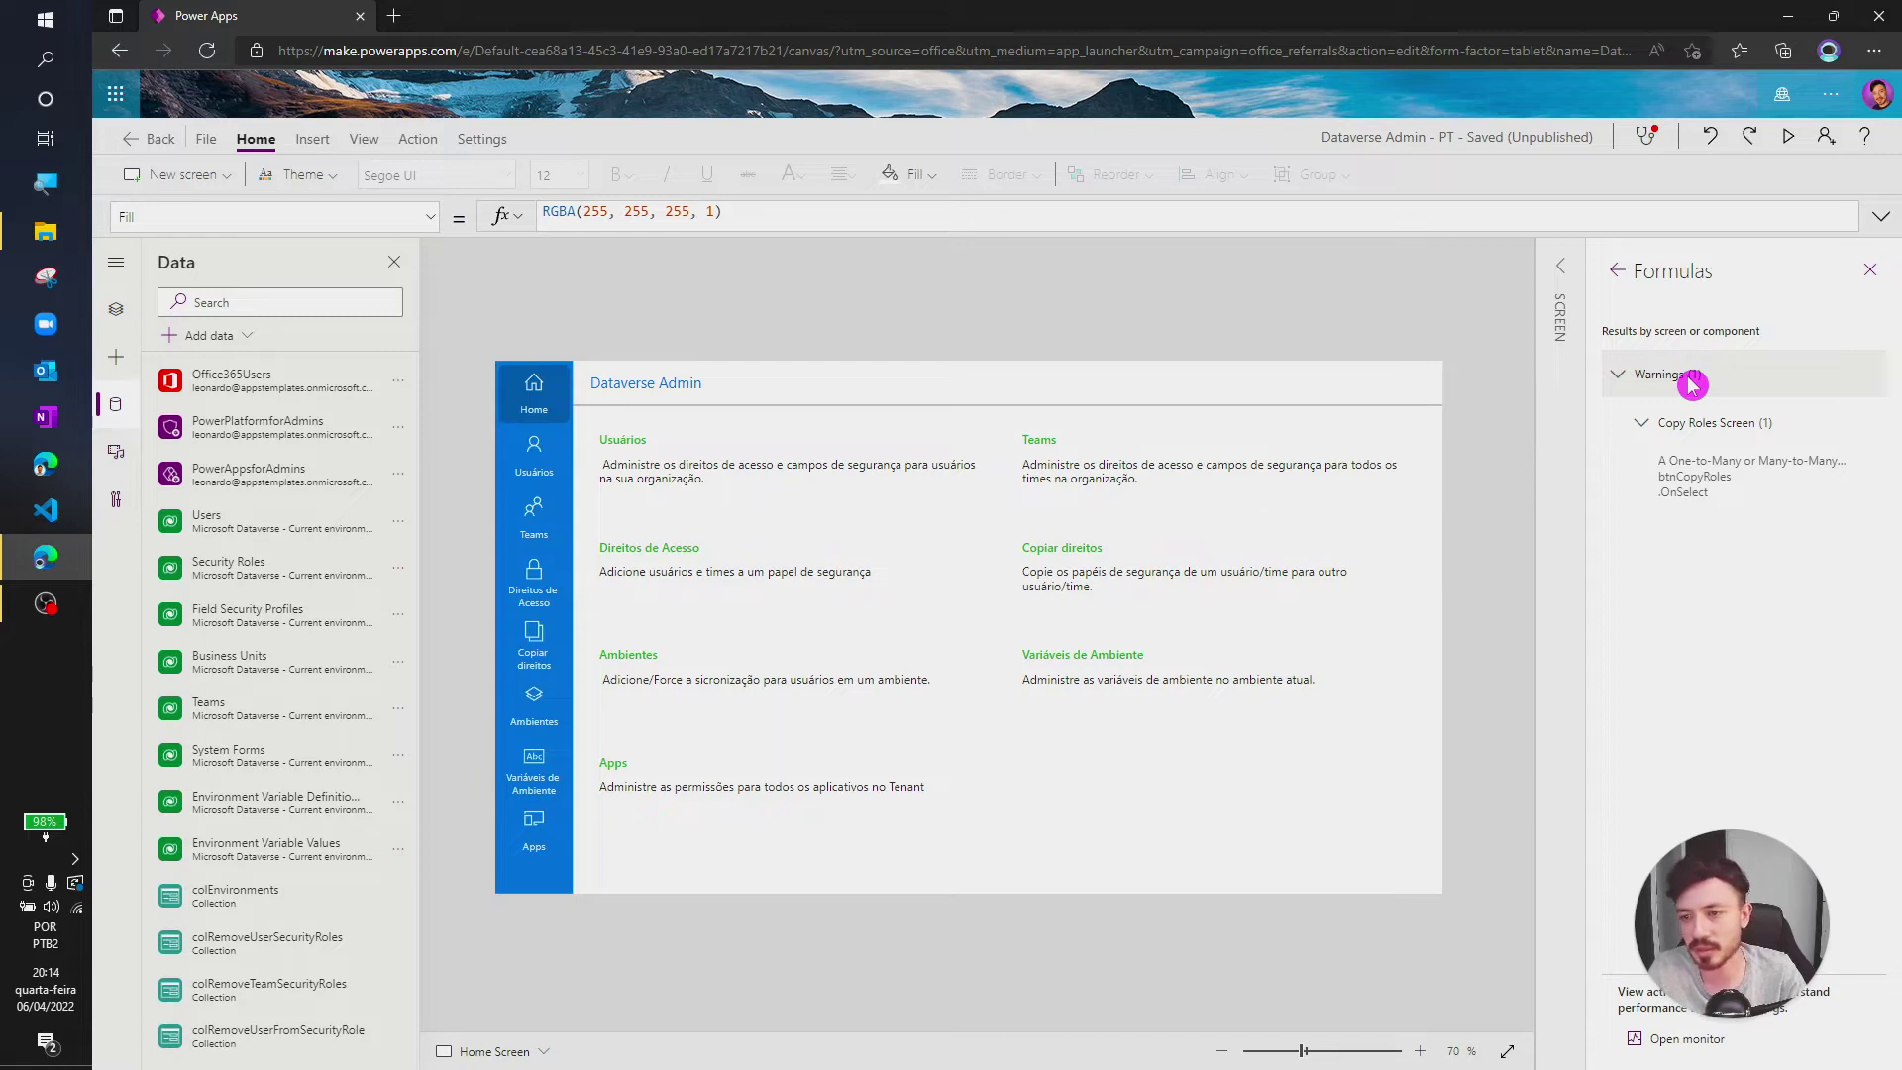
{"action": "left_click", "coordinate": [1684, 381]}
{"action": "left_click", "coordinate": [1666, 392]}
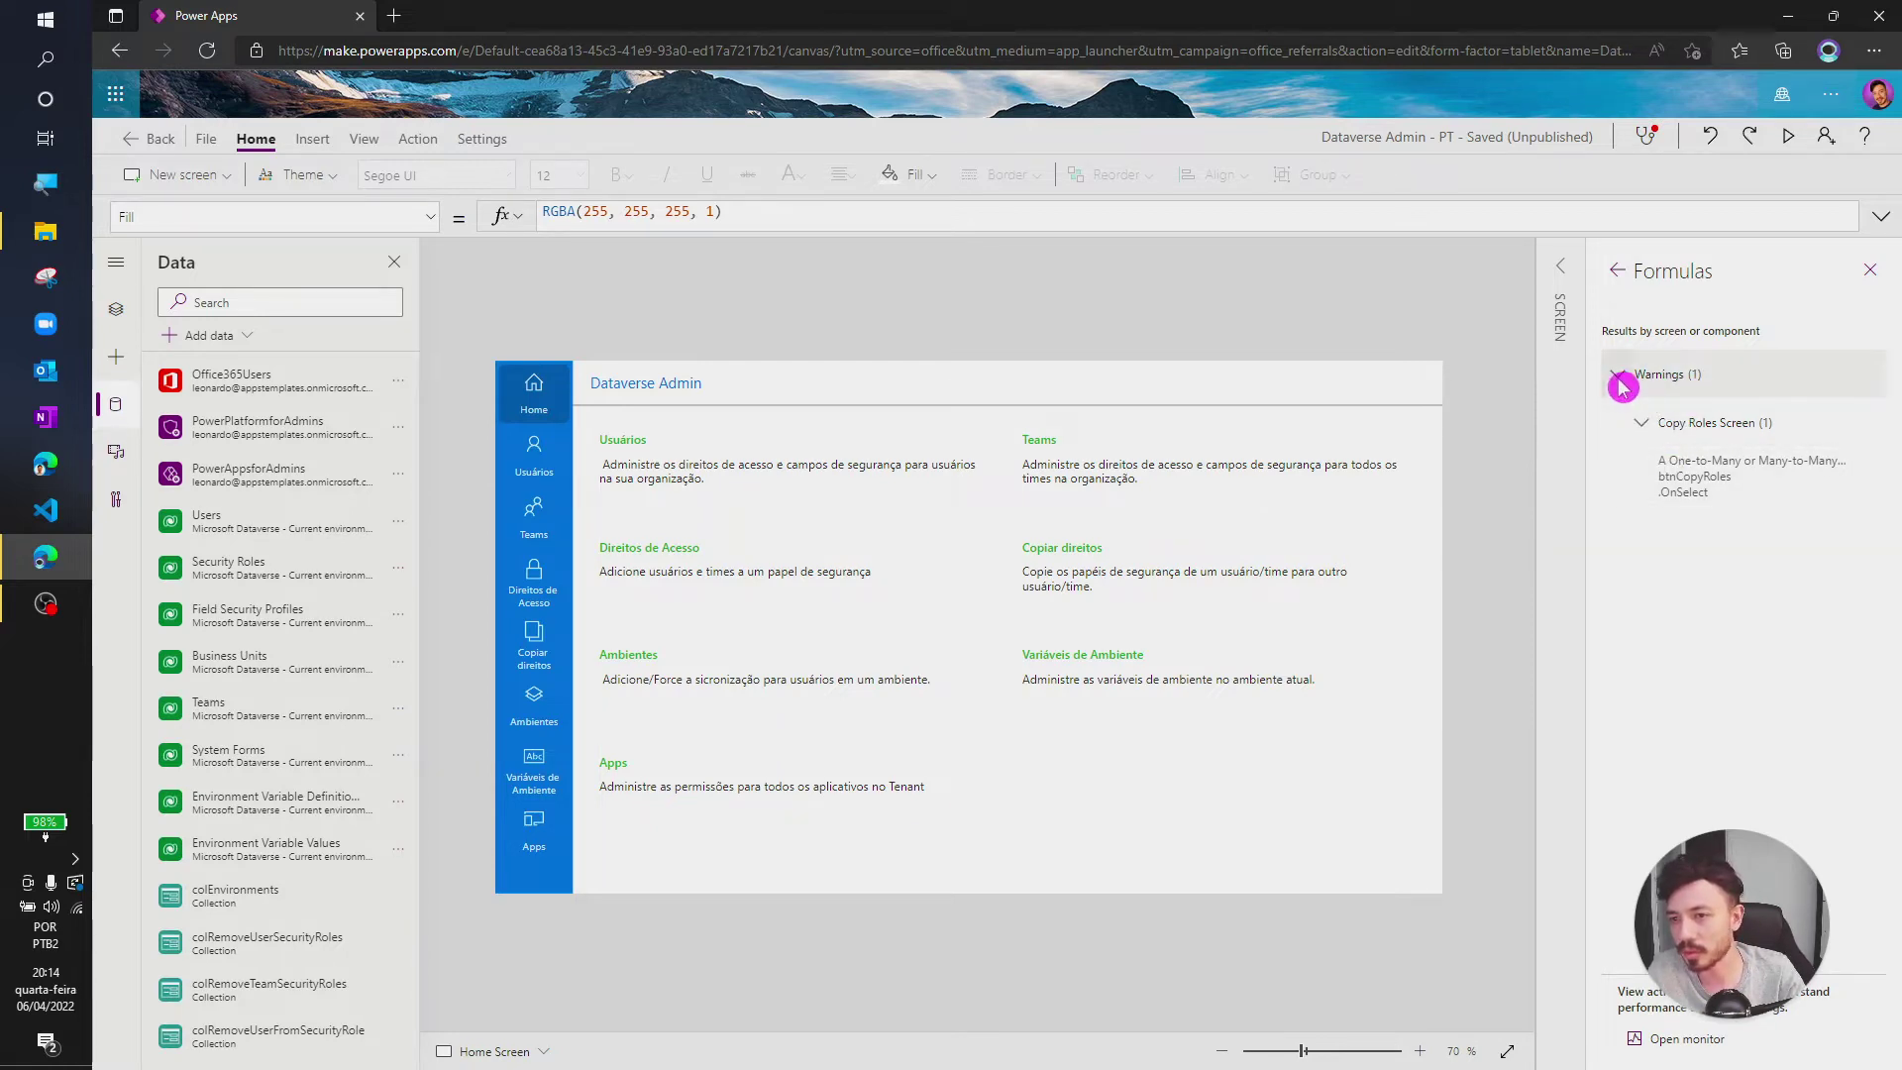
{"action": "left_click", "coordinate": [1621, 274]}
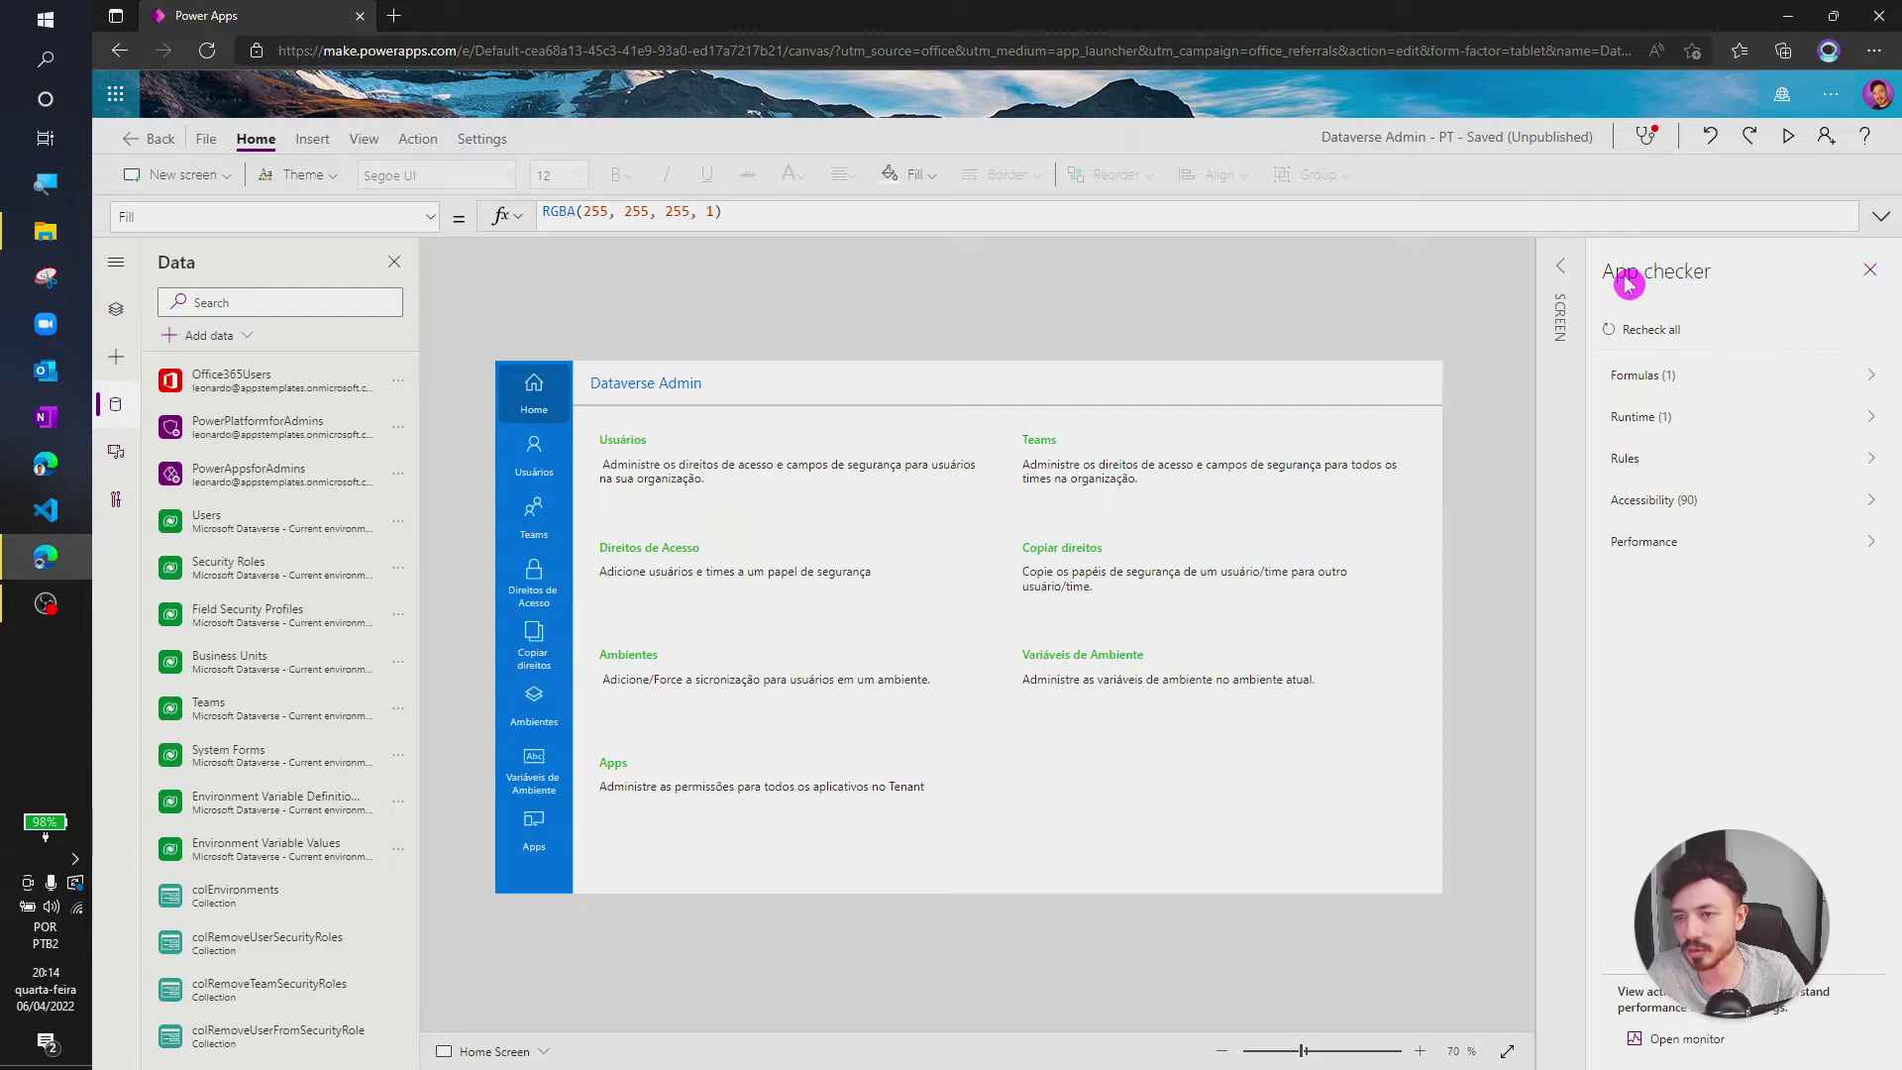
{"action": "left_click", "coordinate": [1700, 386]}
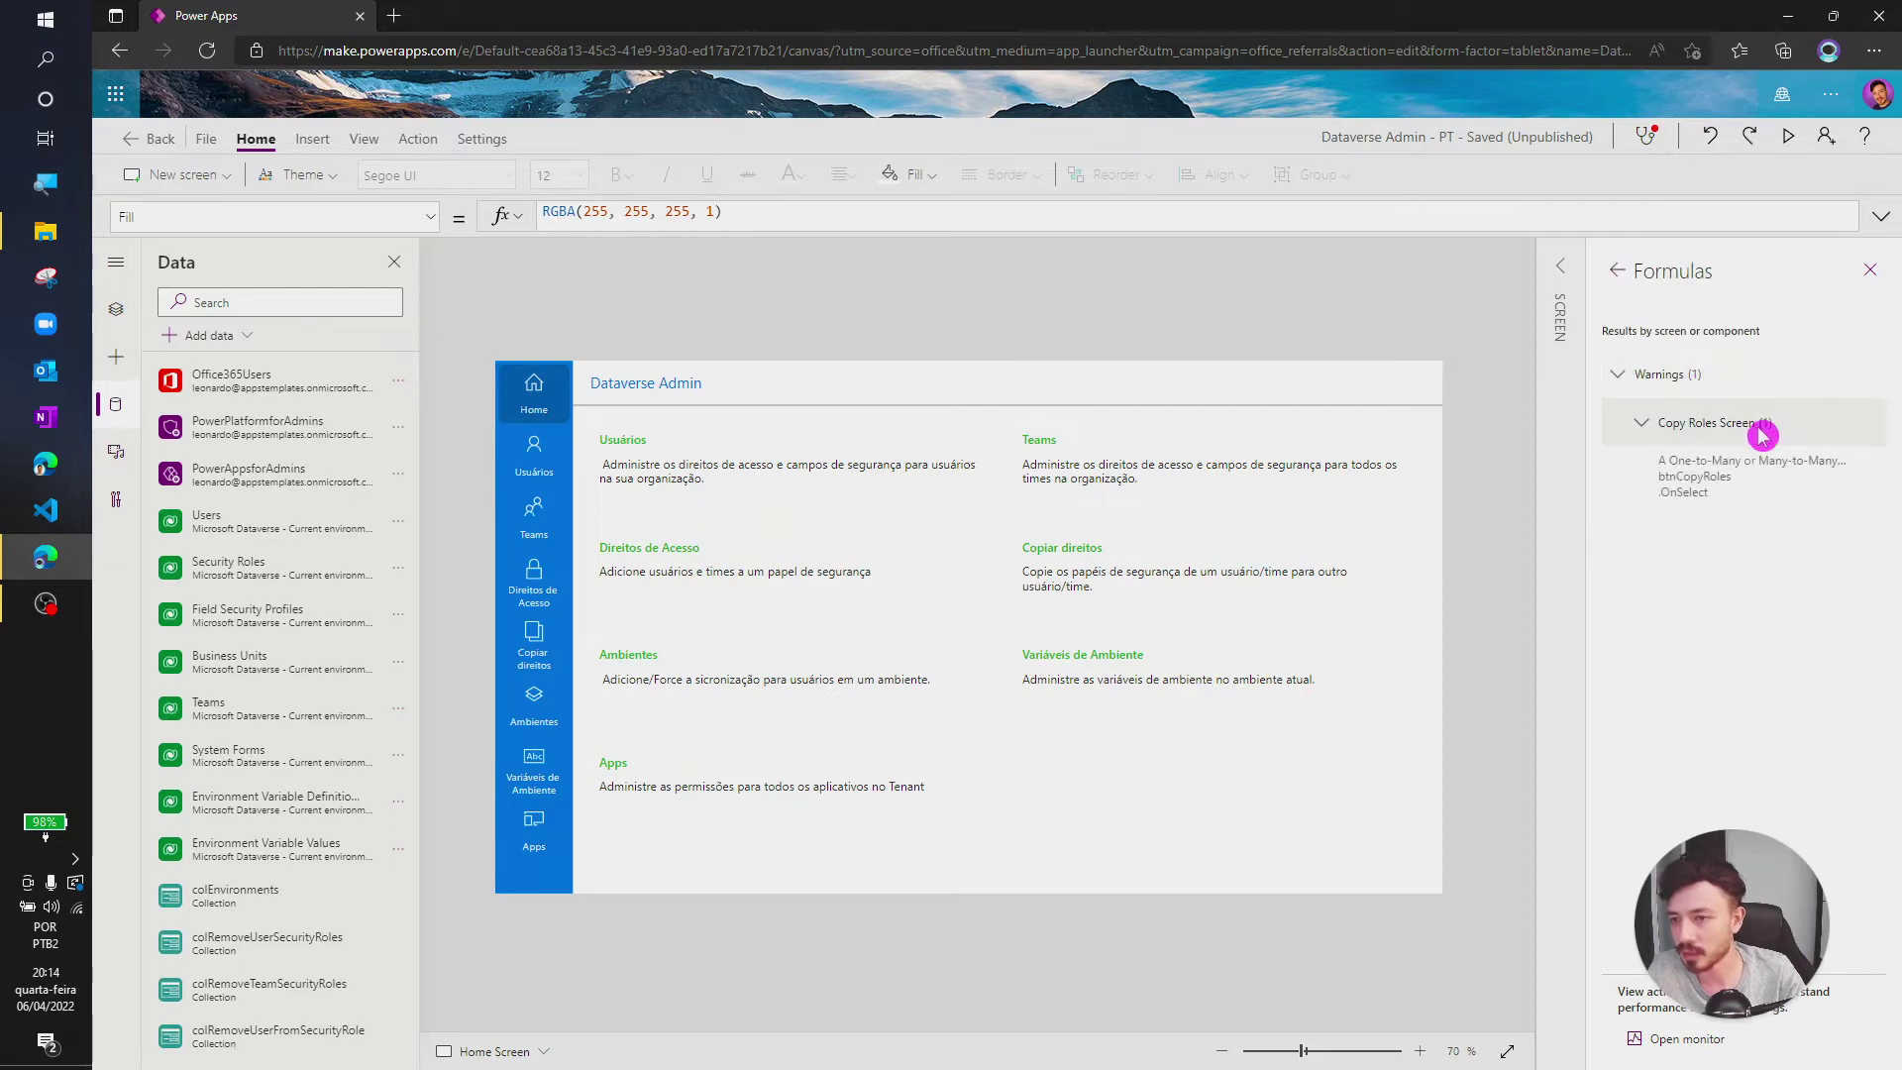
{"action": "left_click", "coordinate": [1869, 272]}
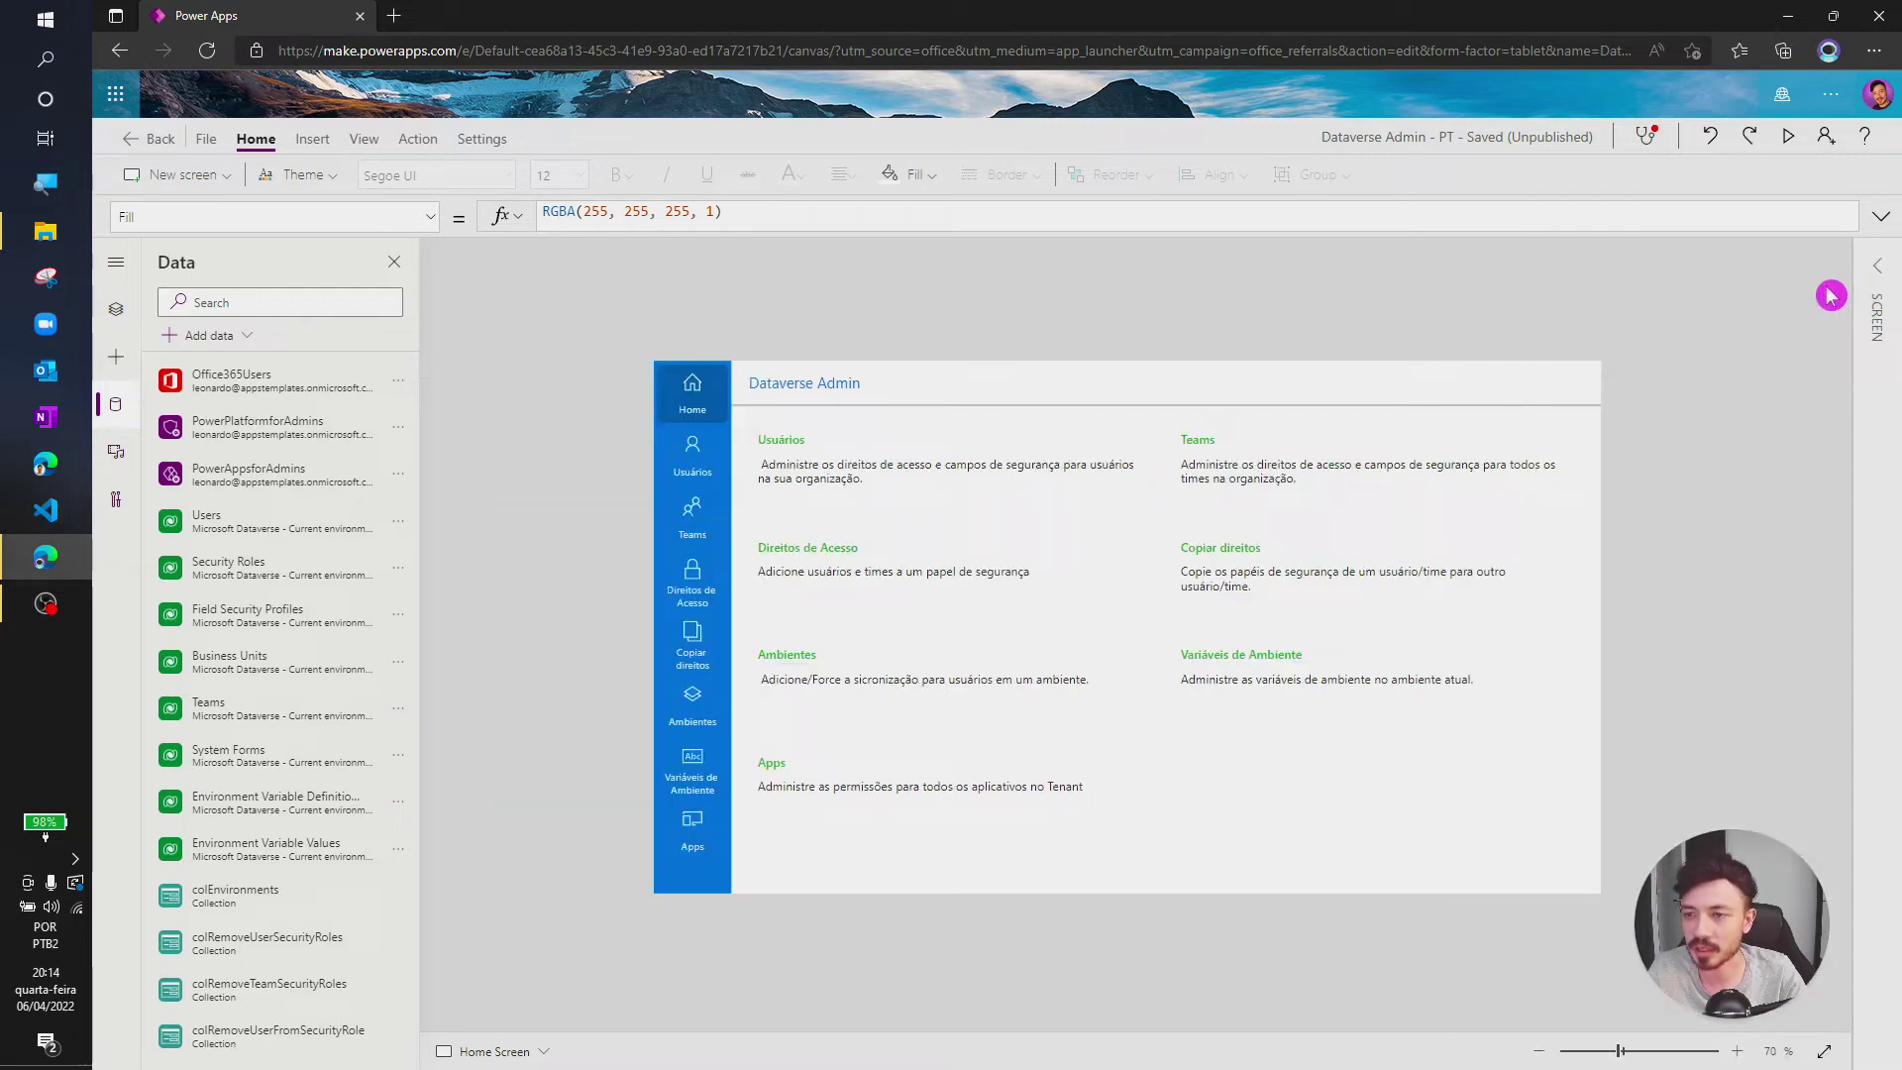
Preview the app, find the demo user by name on the Usuários screen and select that user.
{"action": "left_click", "coordinate": [1792, 142]}
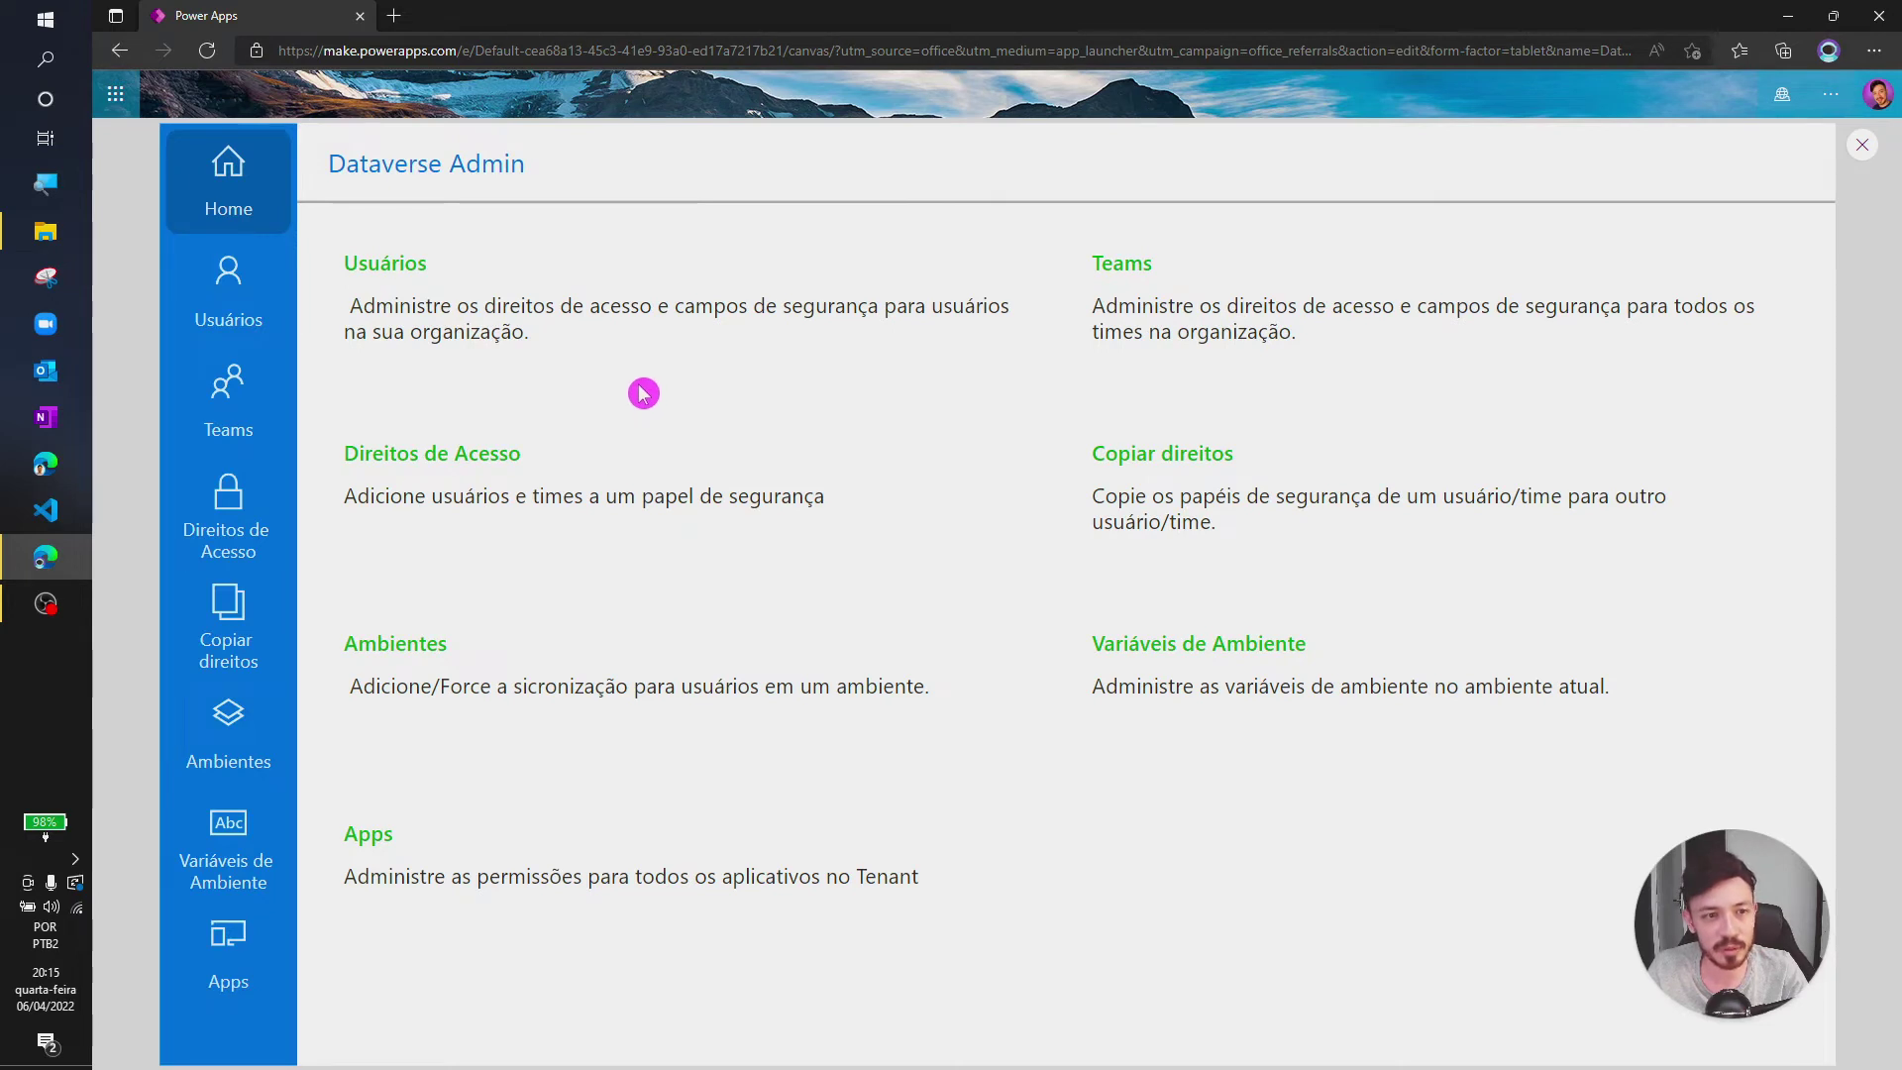
{"action": "left_click", "coordinate": [265, 315]}
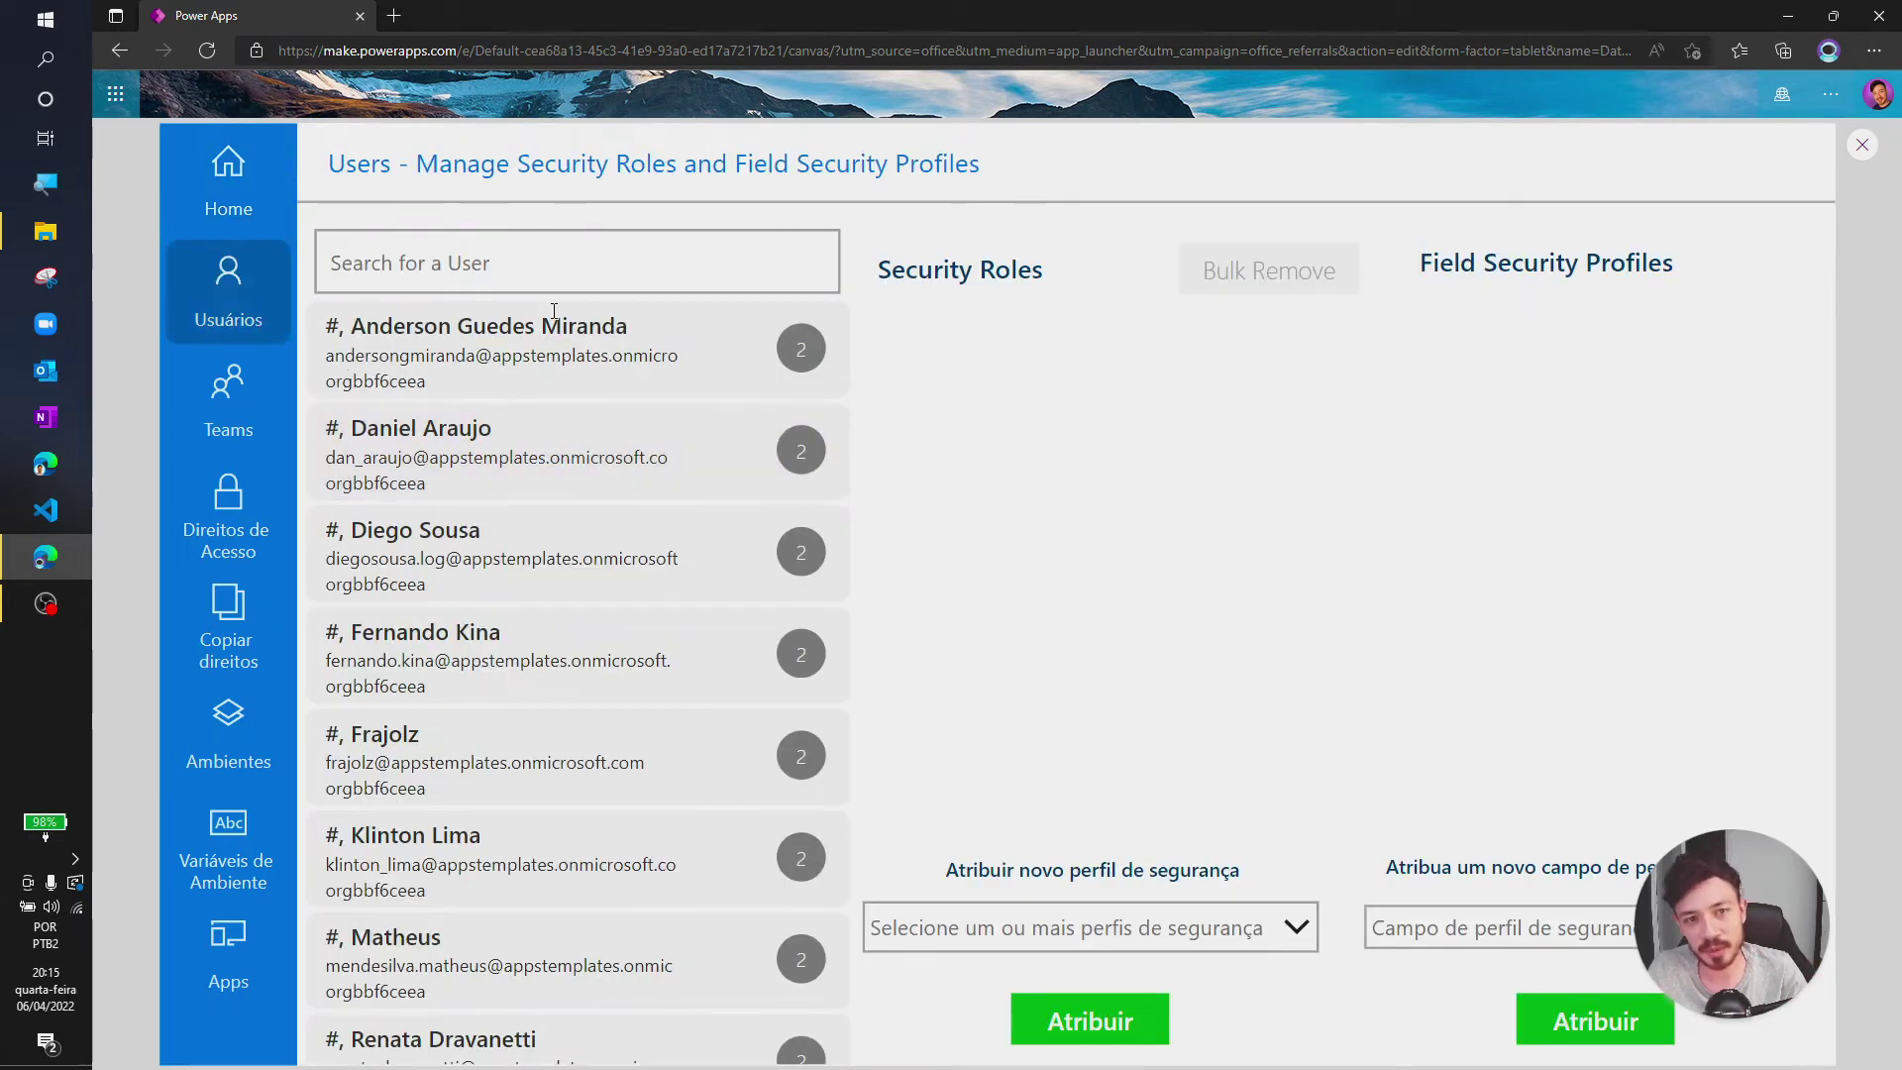
{"action": "scroll", "coordinate": [526, 548], "scroll_direction": "down", "scroll_amount": 2}
{"action": "scroll", "coordinate": [525, 546], "scroll_direction": "up", "scroll_amount": 2}
{"action": "left_click", "coordinate": [529, 538]}
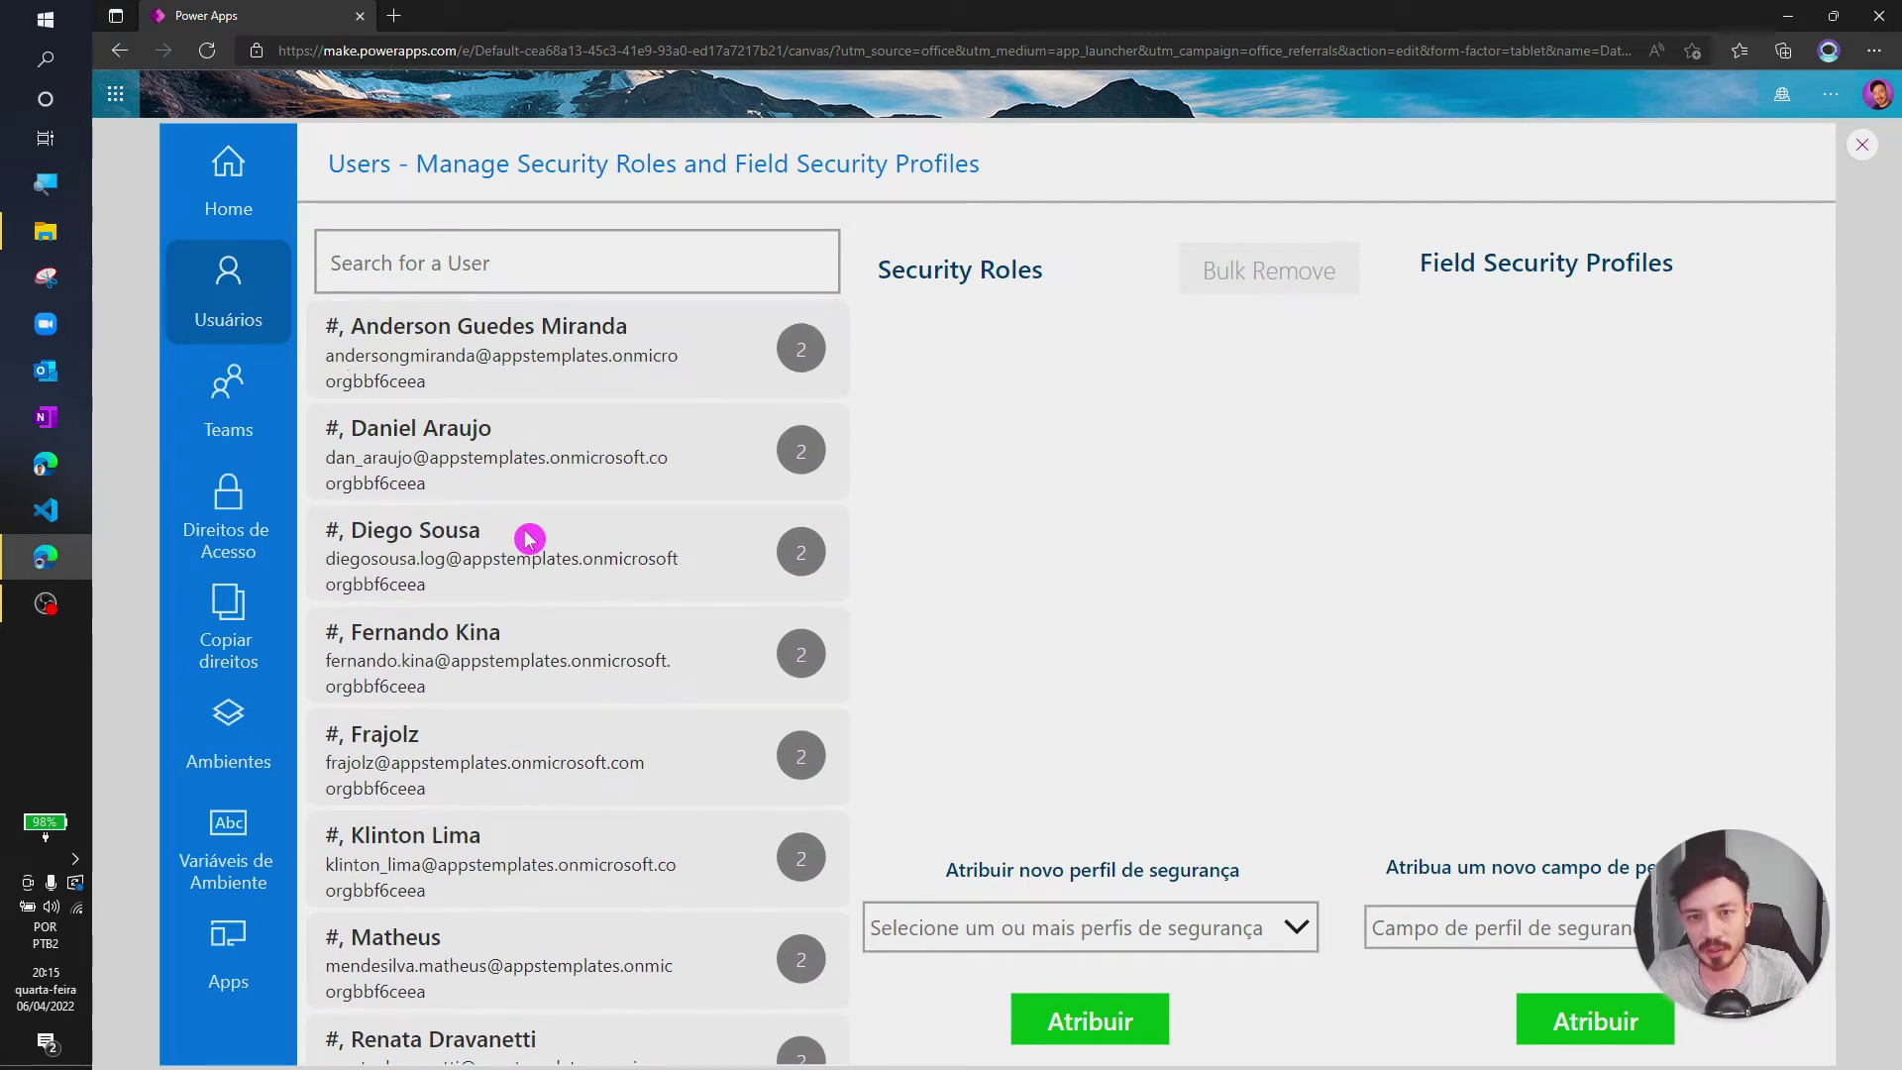
{"action": "scroll", "coordinate": [529, 538], "scroll_direction": "down", "scroll_amount": 6}
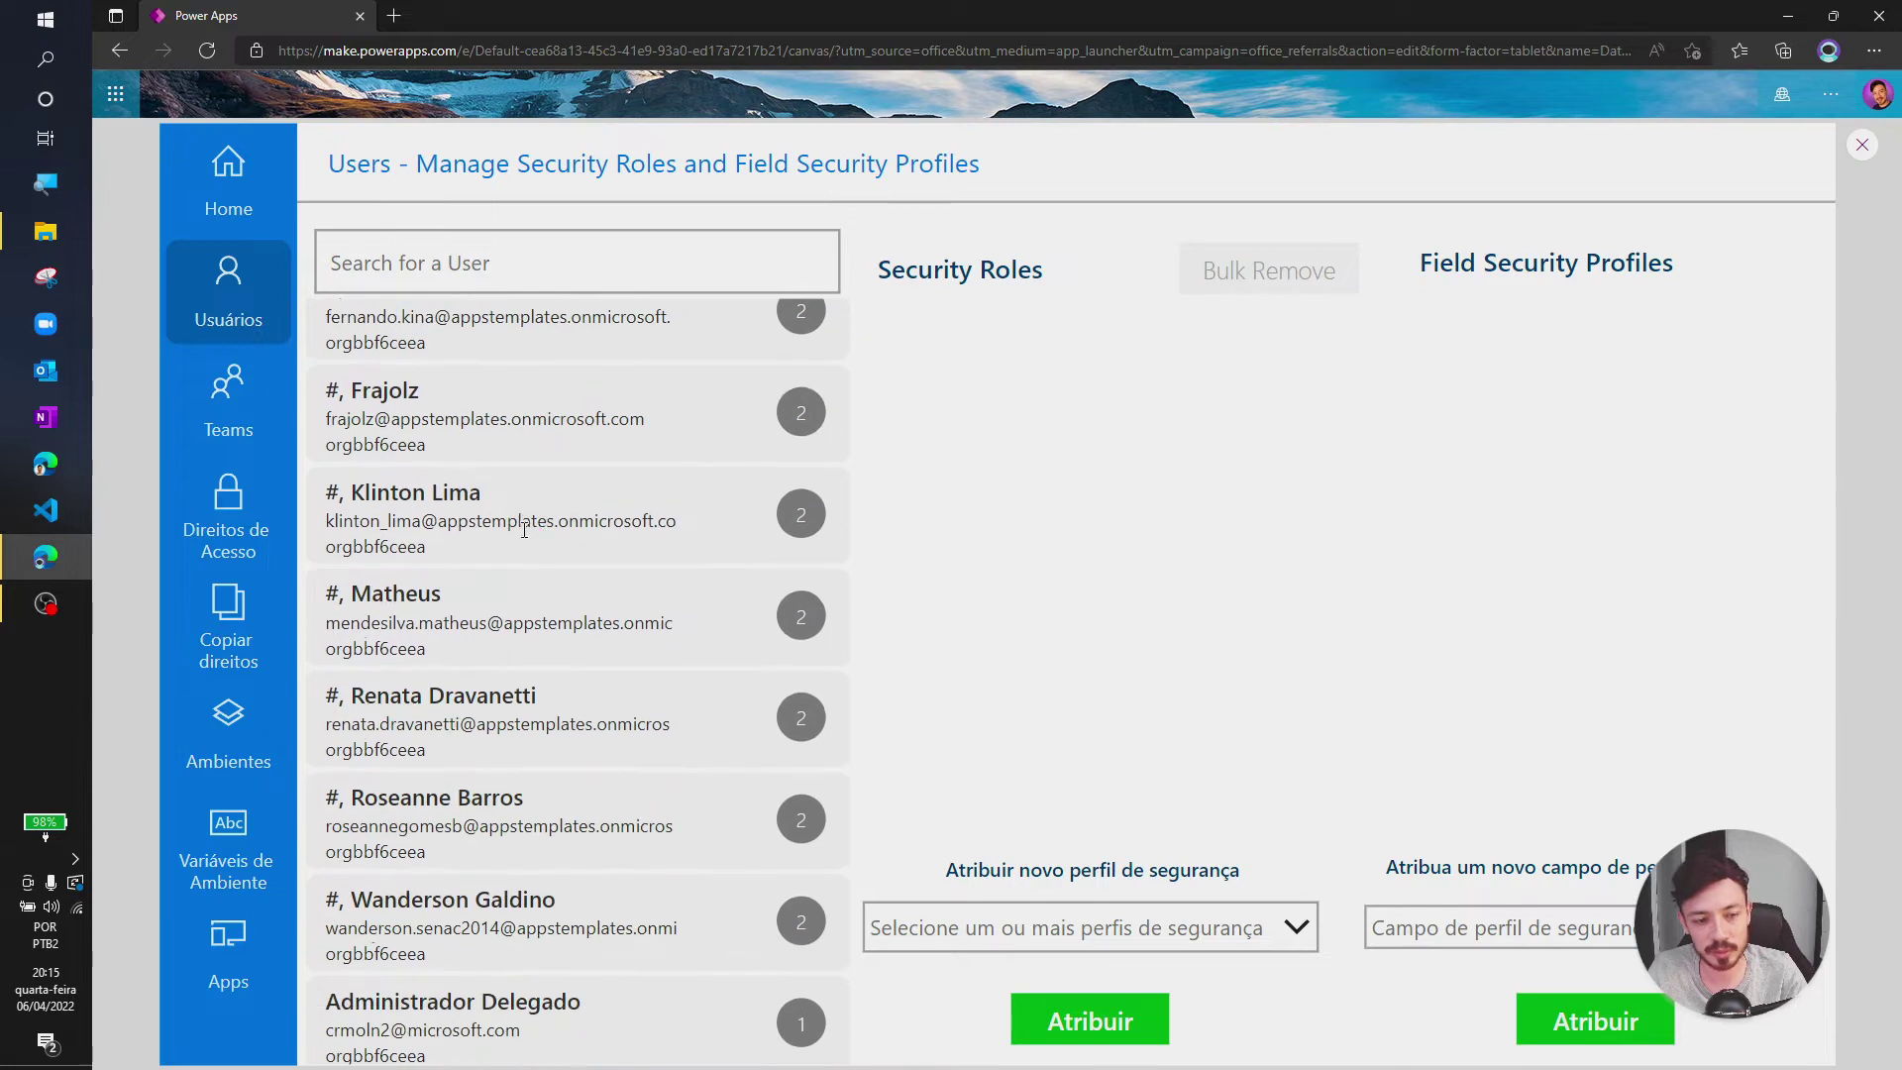
{"action": "scroll", "coordinate": [531, 523], "scroll_direction": "up", "scroll_amount": 6}
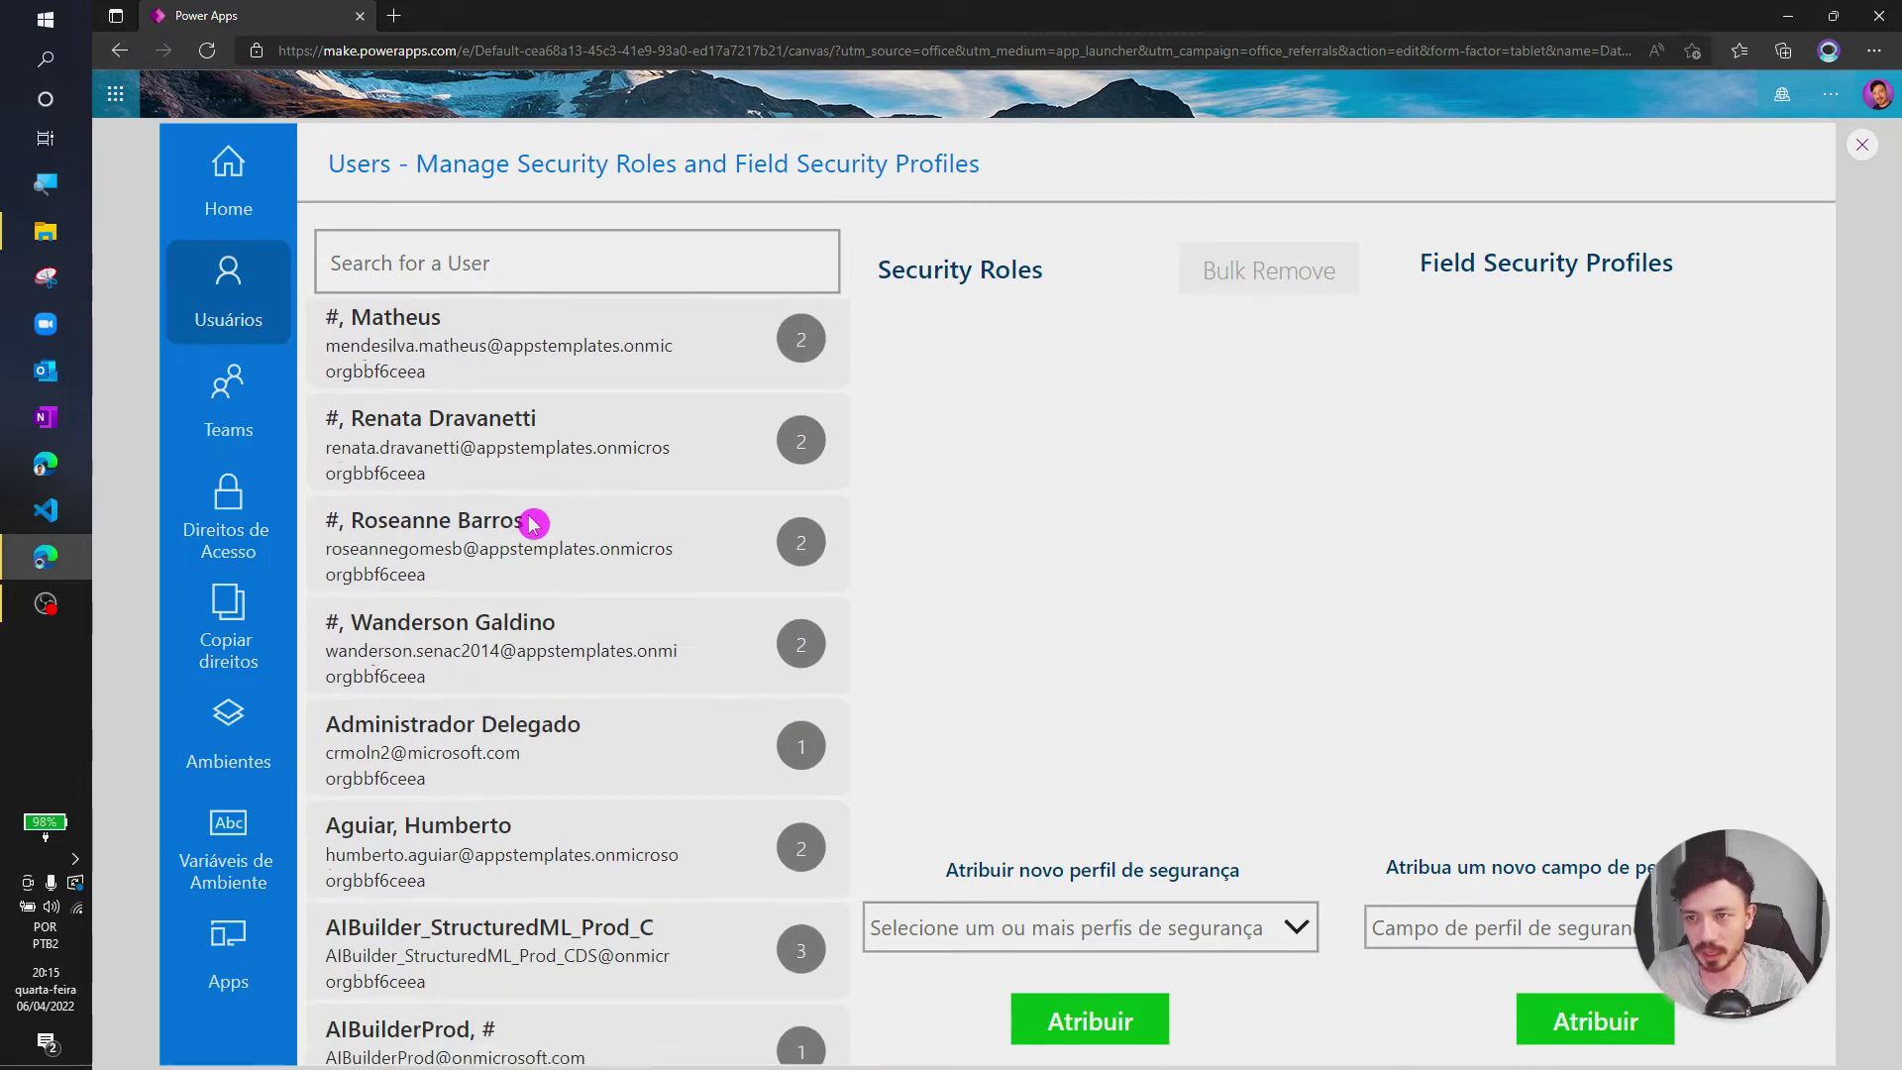
{"action": "left_click", "coordinate": [554, 275]}
{"action": "type", "text": "joh"}
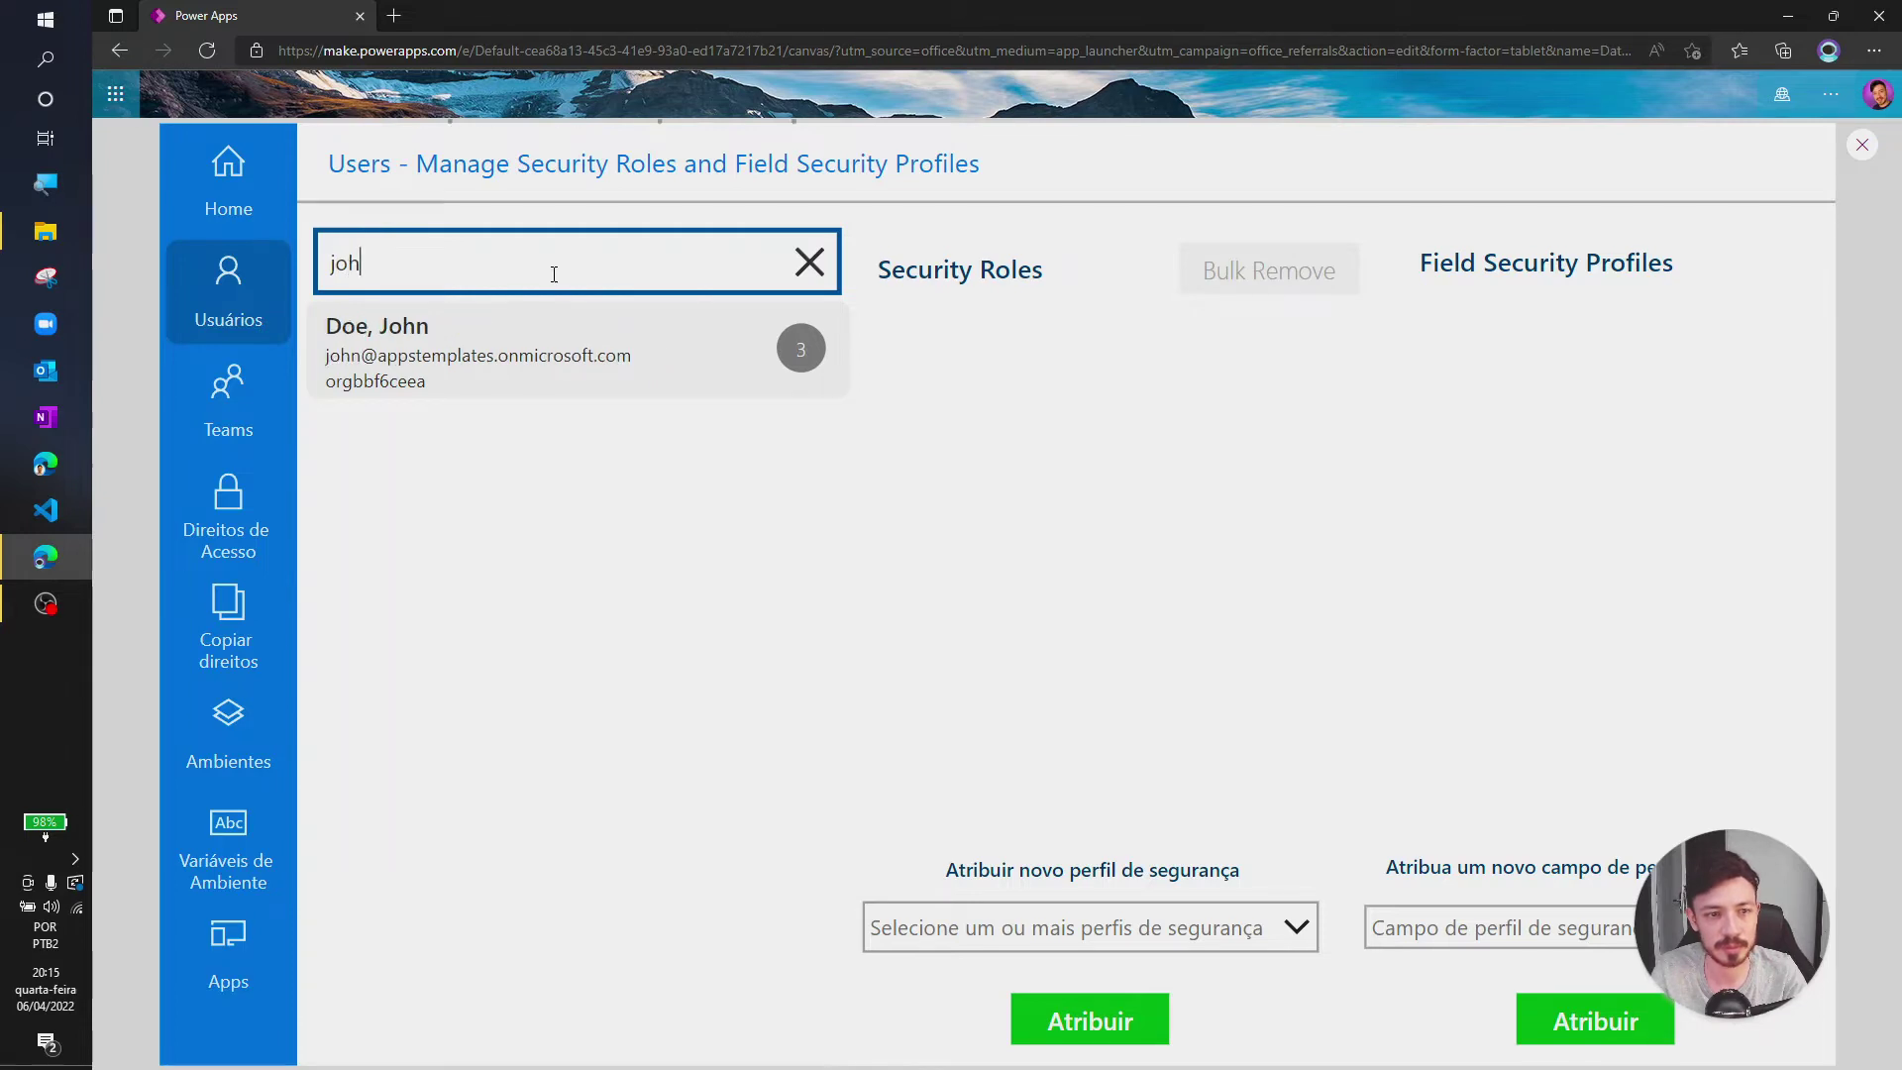
{"action": "left_click", "coordinate": [554, 349]}
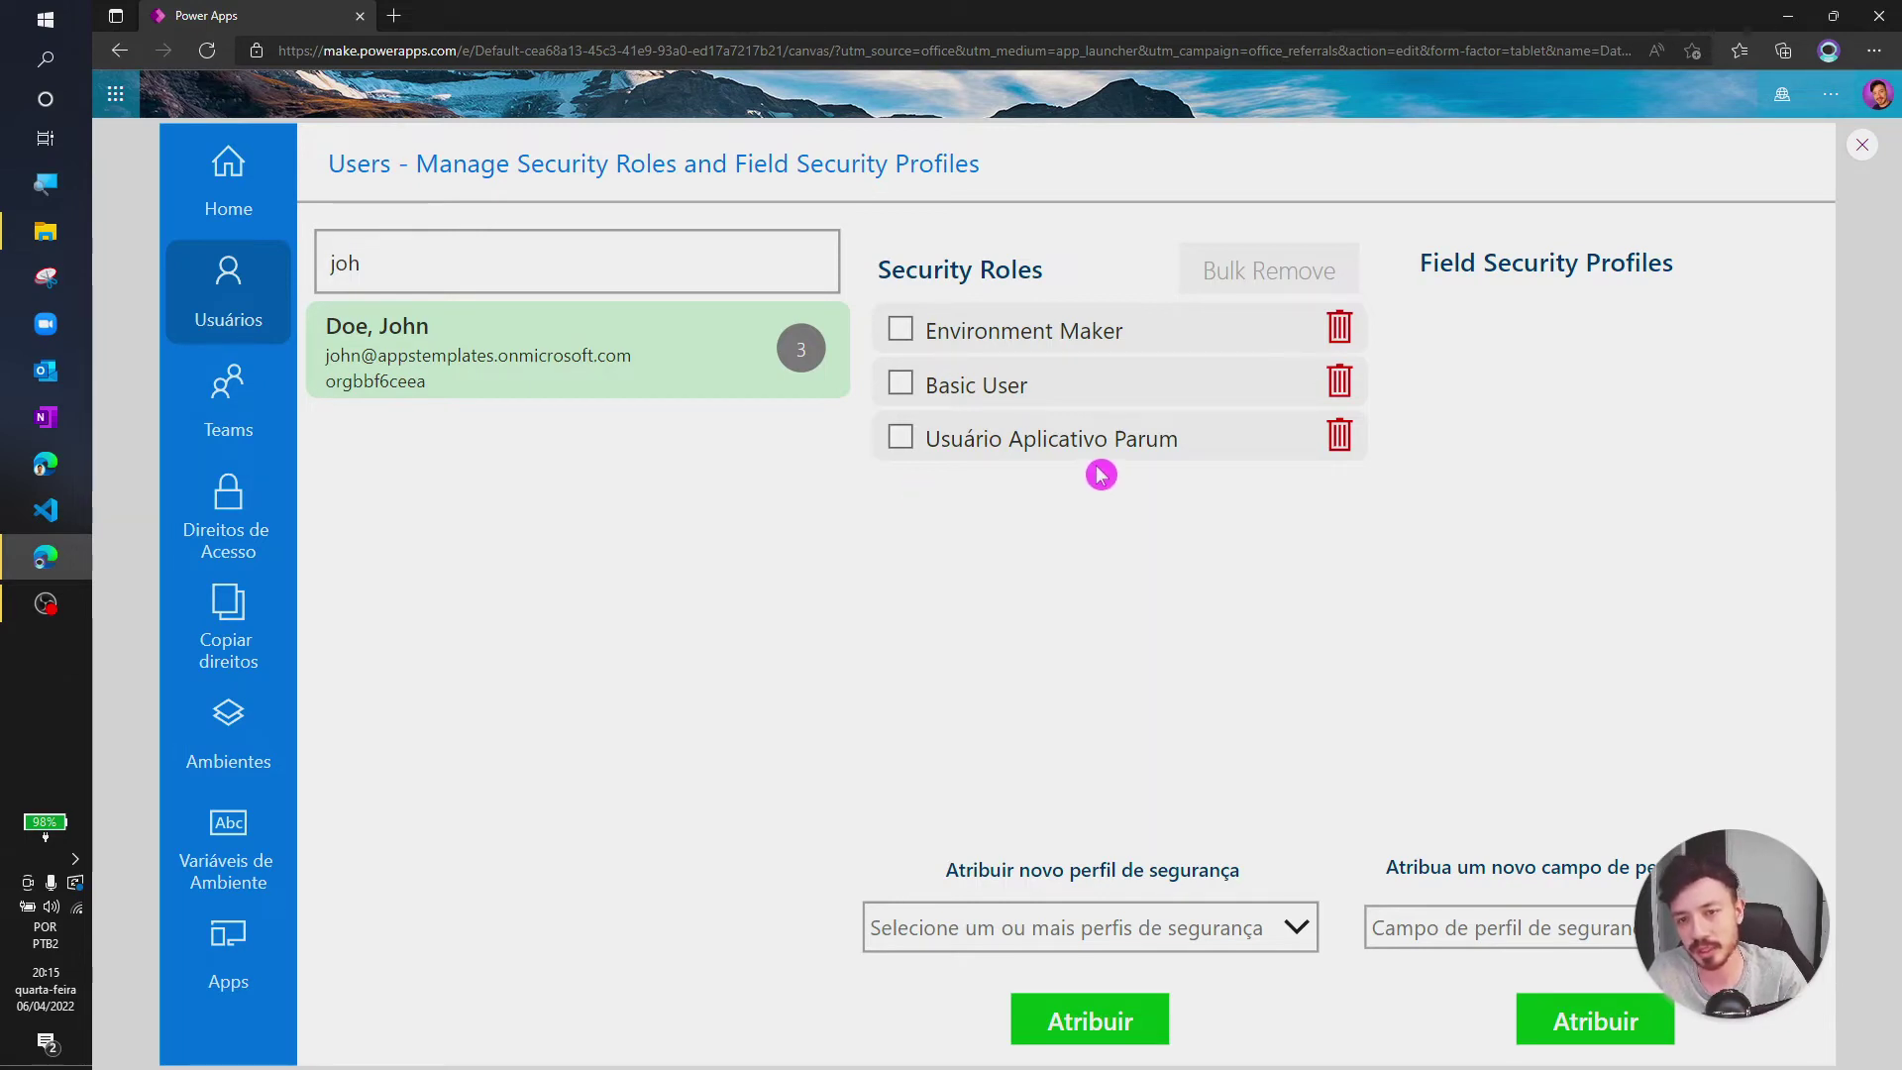
Remove the Usuário Aplicativo Parum role from the selected user and assign the Administrador do Sistema security role.
{"action": "left_click", "coordinate": [1335, 451]}
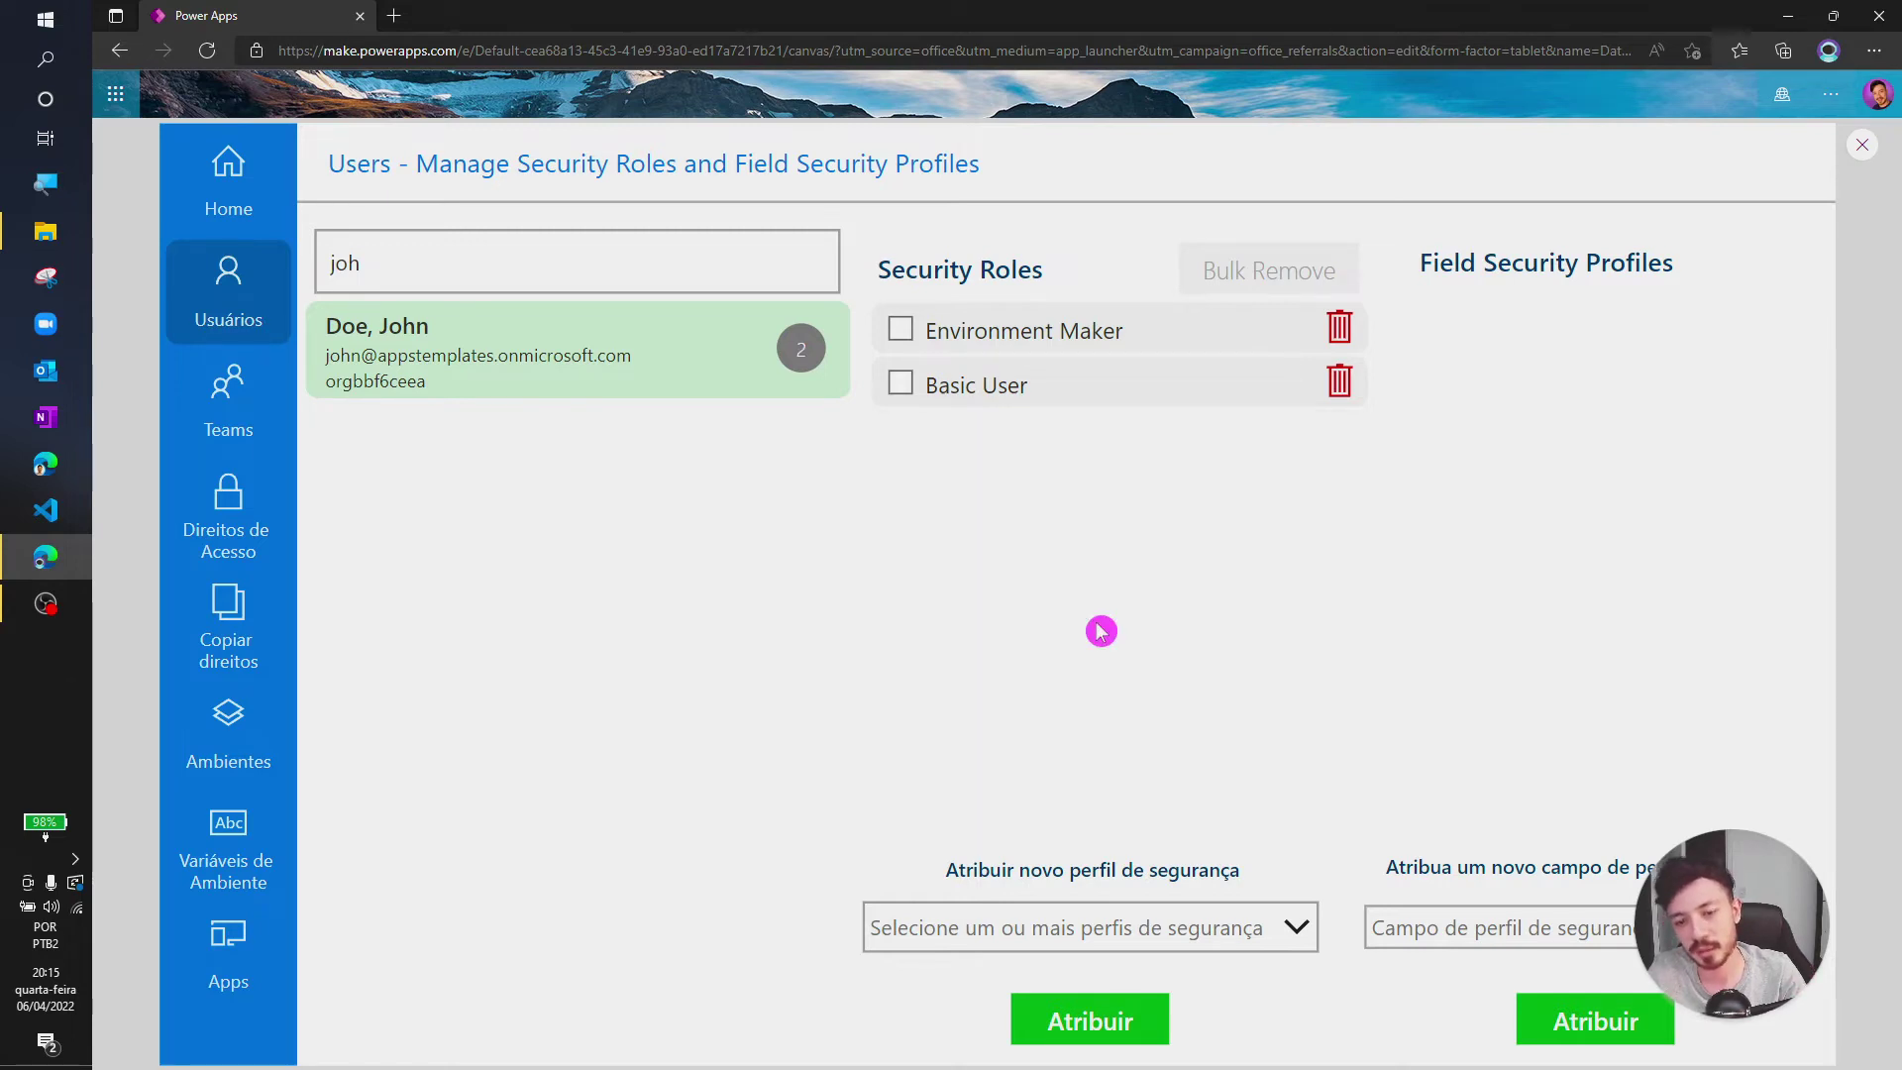
{"action": "left_click", "coordinate": [1114, 927]}
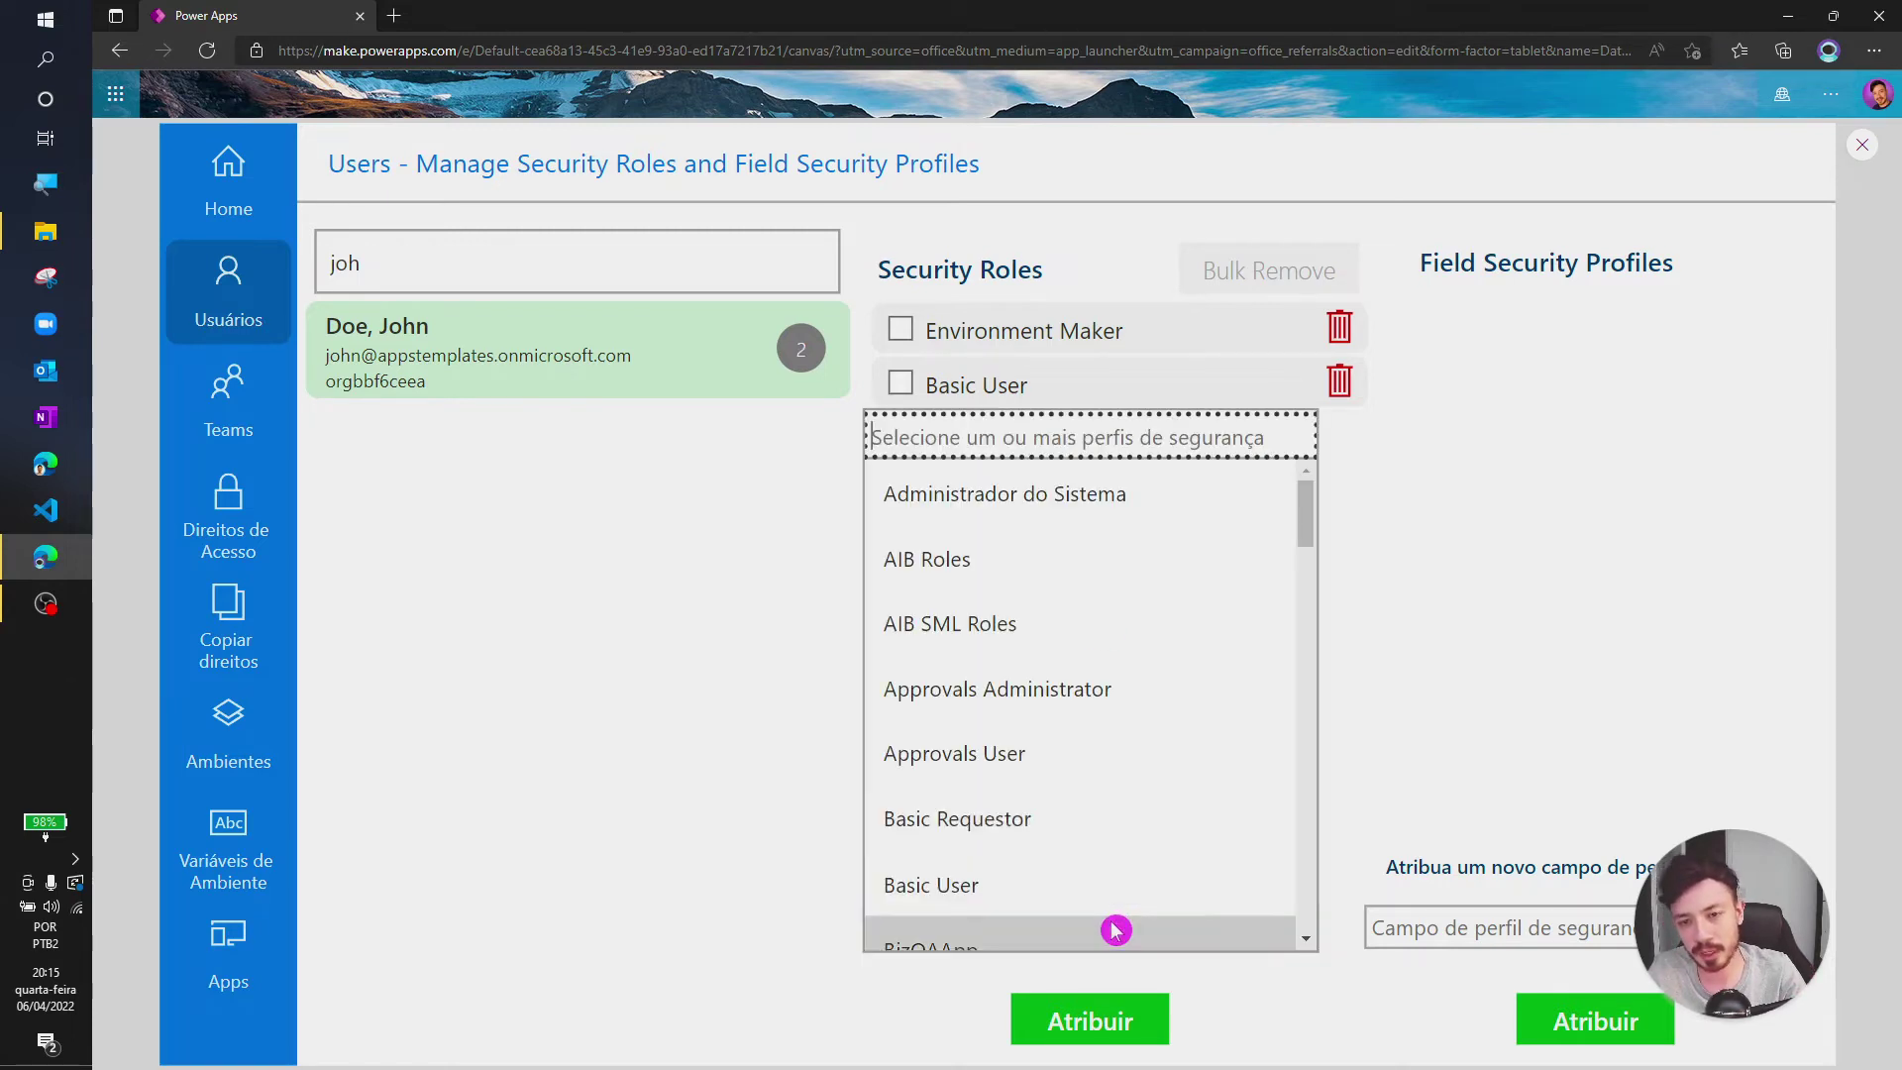
{"action": "left_click", "coordinate": [1184, 517]}
{"action": "left_click", "coordinate": [1490, 566]}
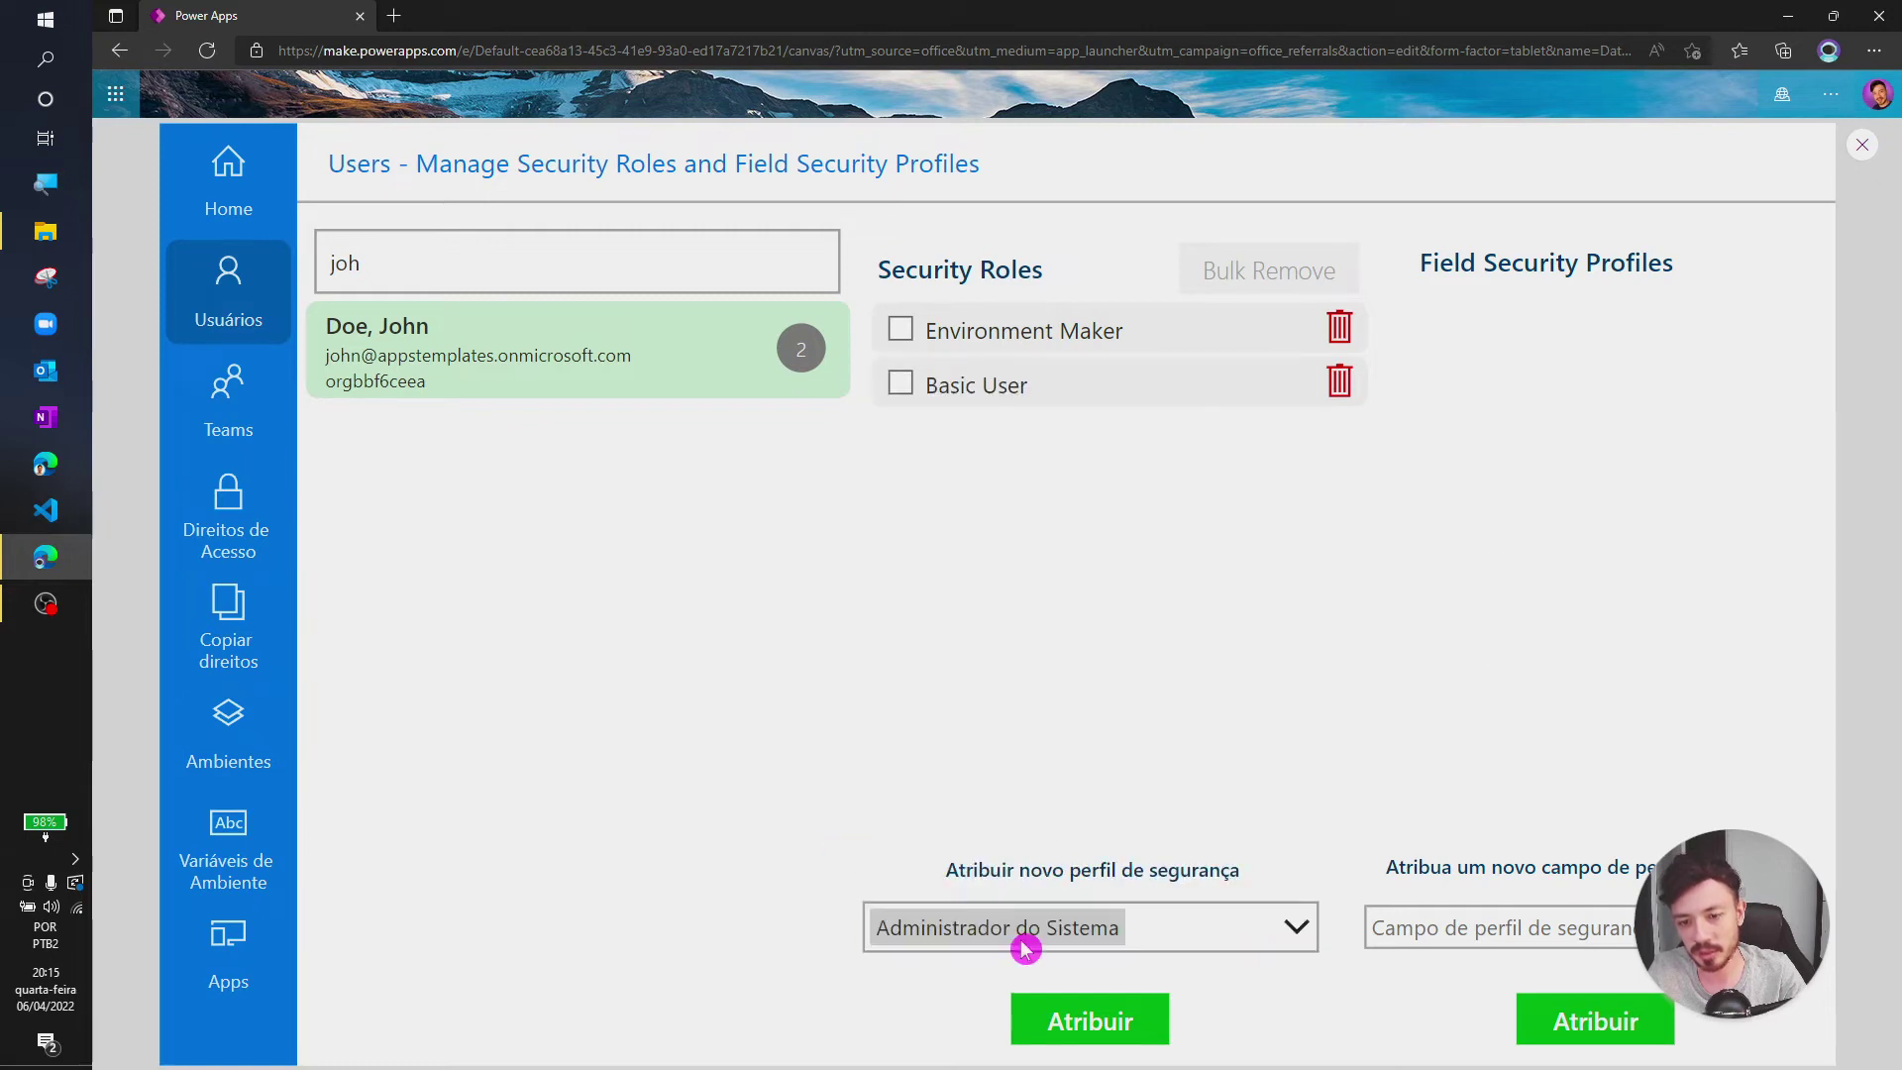
{"action": "left_click", "coordinate": [1127, 1021]}
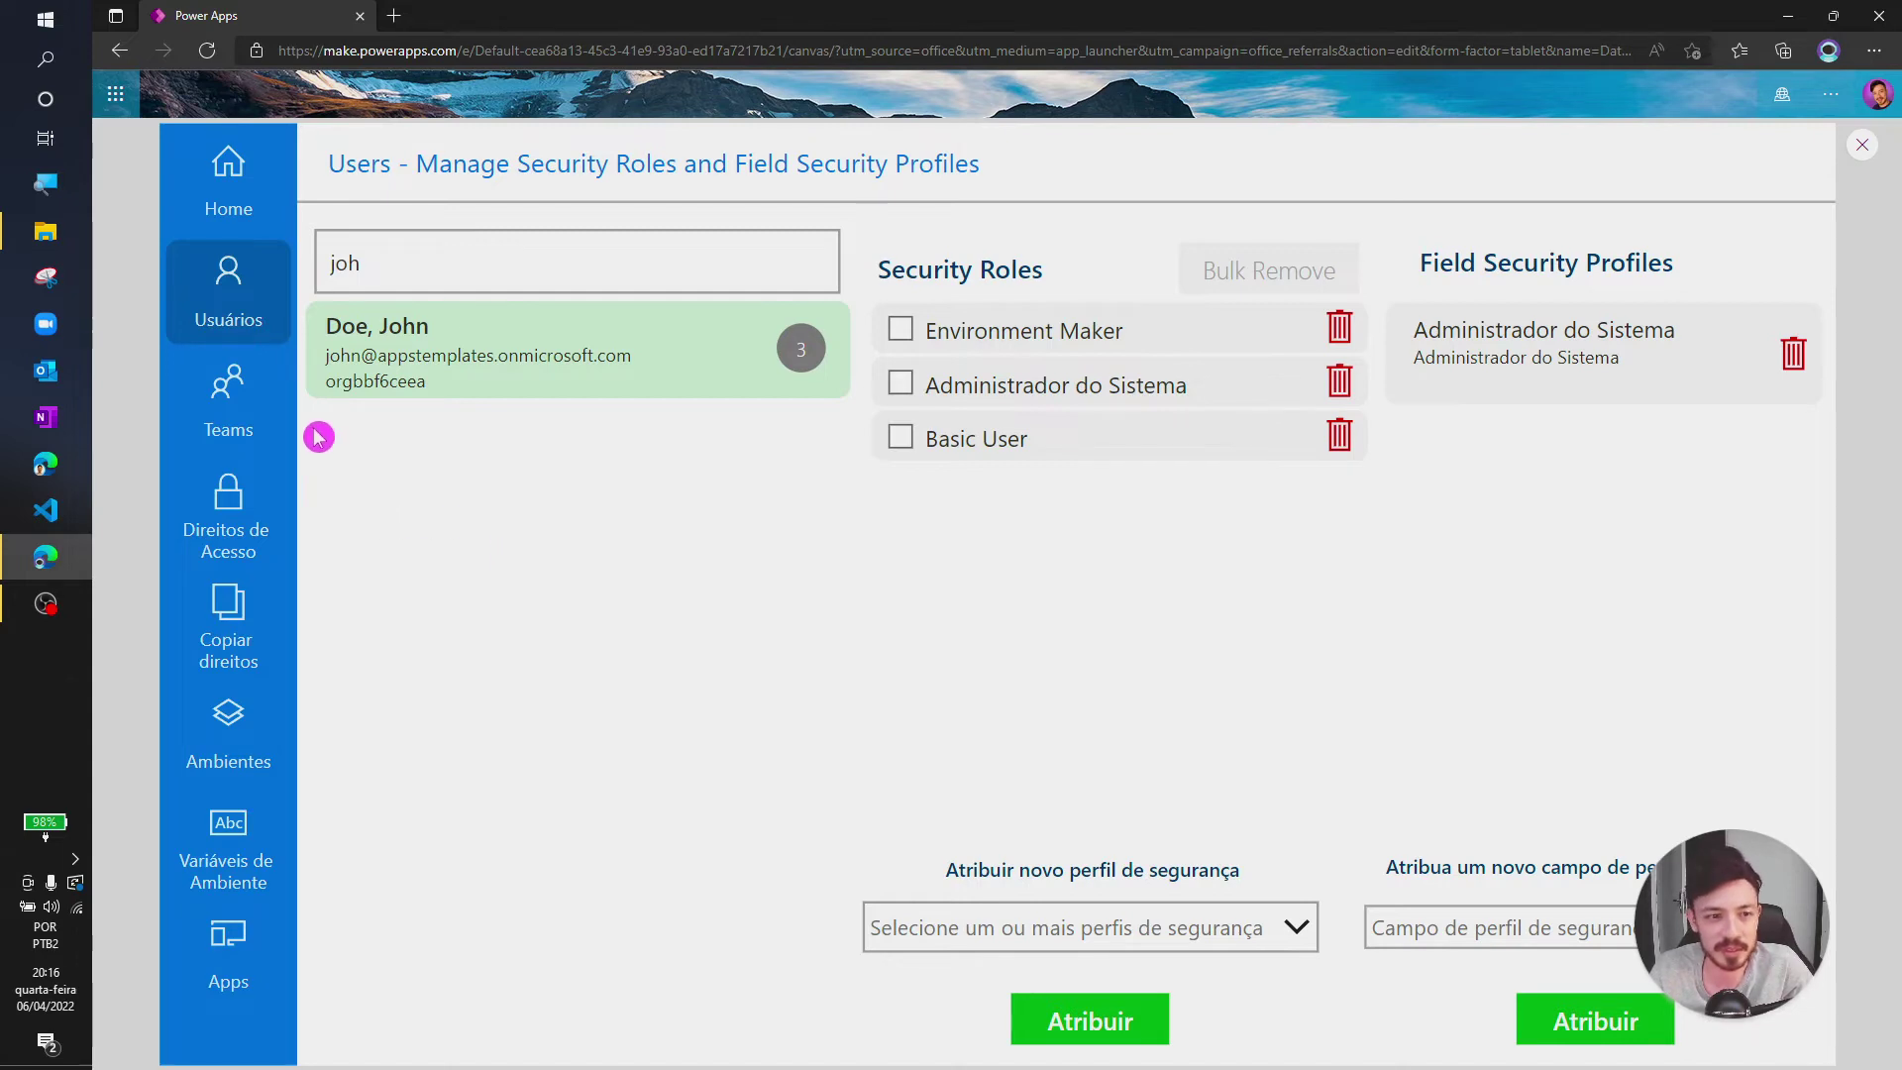
Compare the Teams screen with the Usuários screen and return to Teams to view its role assignment options.
{"action": "left_click", "coordinate": [246, 398]}
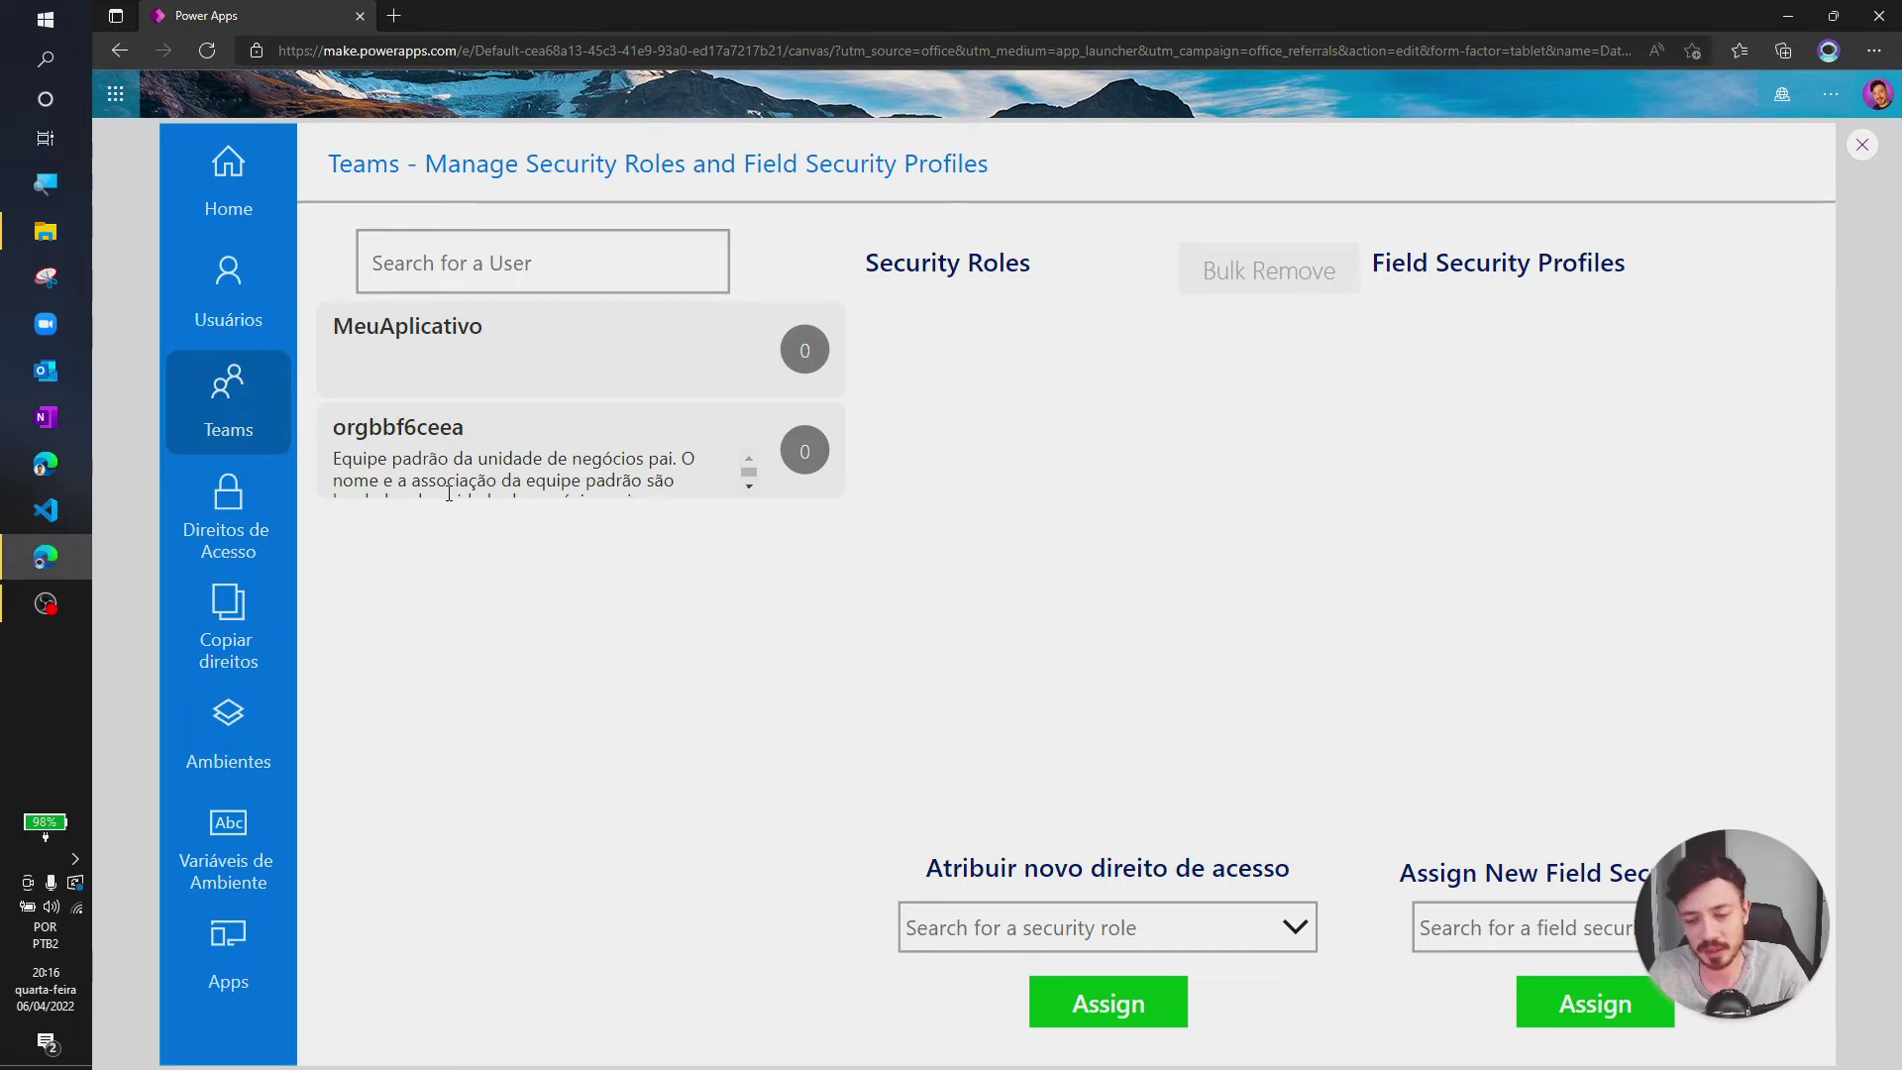
{"action": "left_click", "coordinate": [241, 305]}
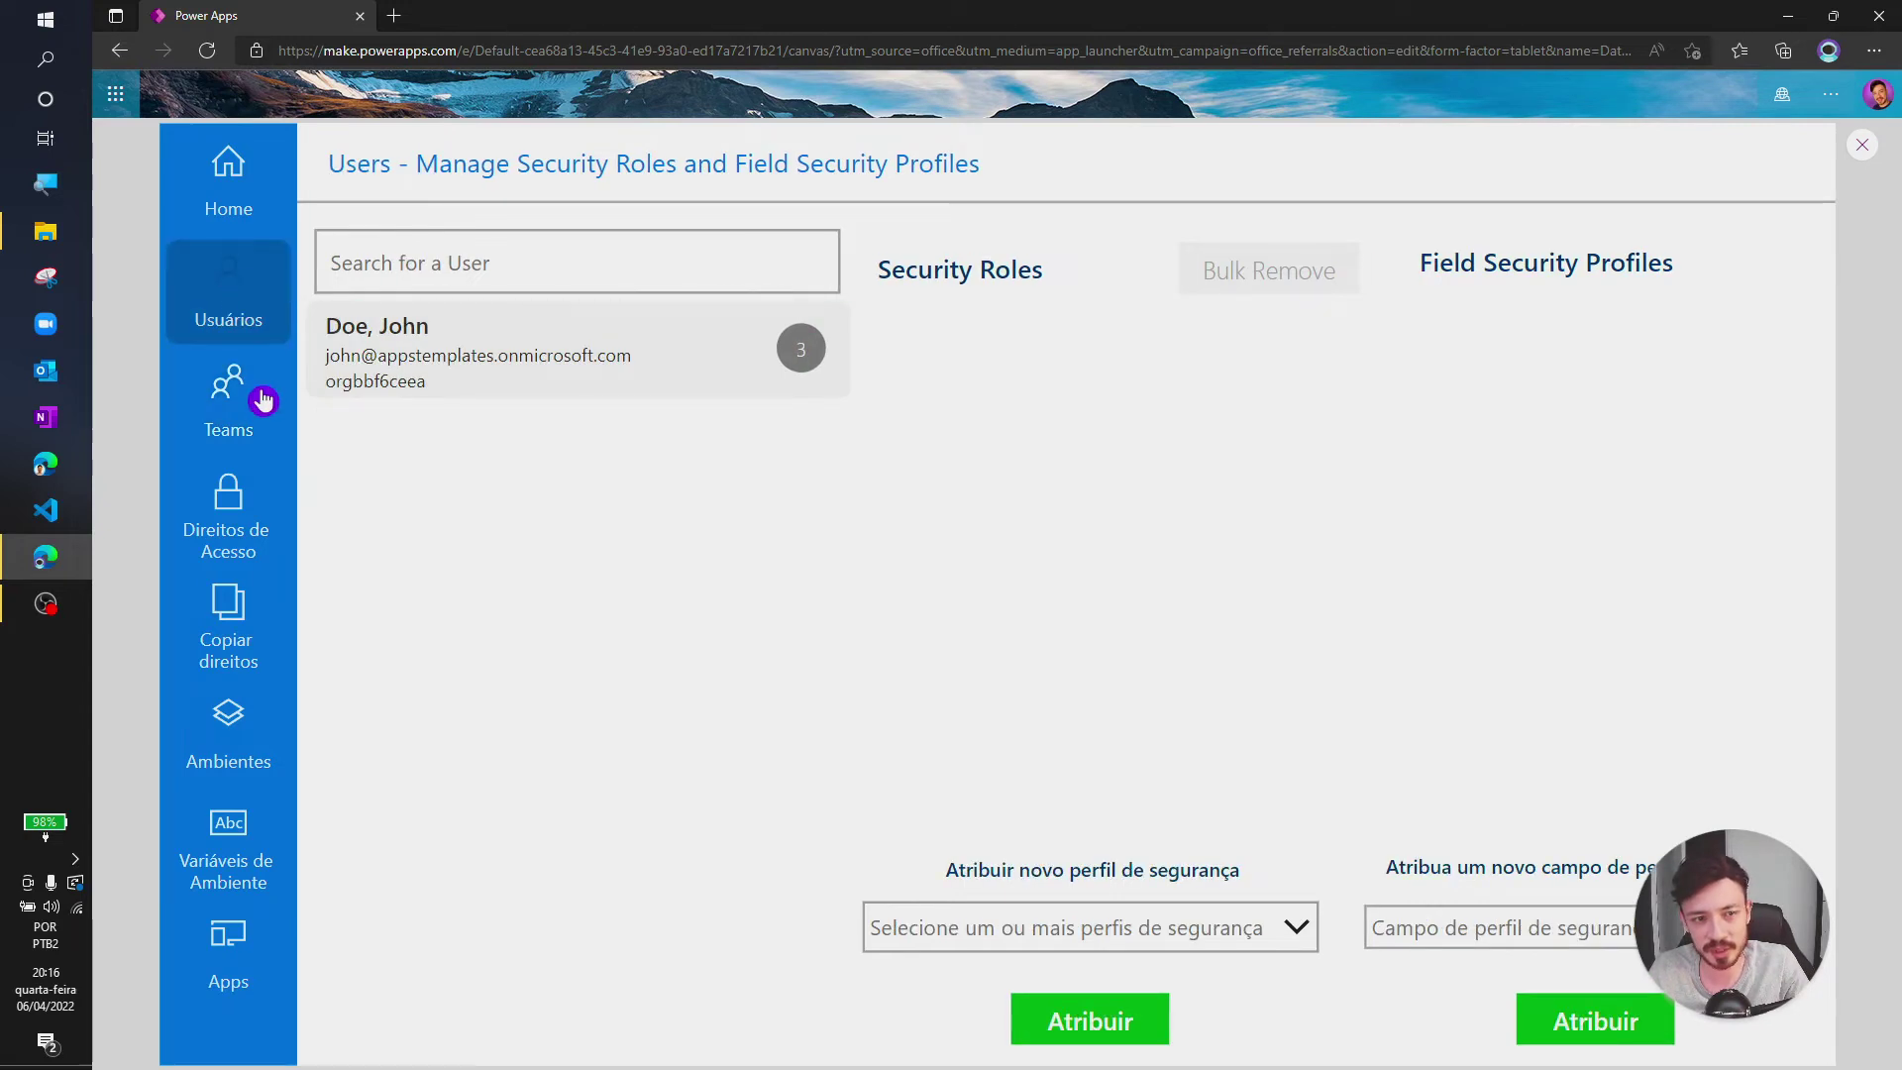
{"action": "left_click", "coordinate": [260, 405]}
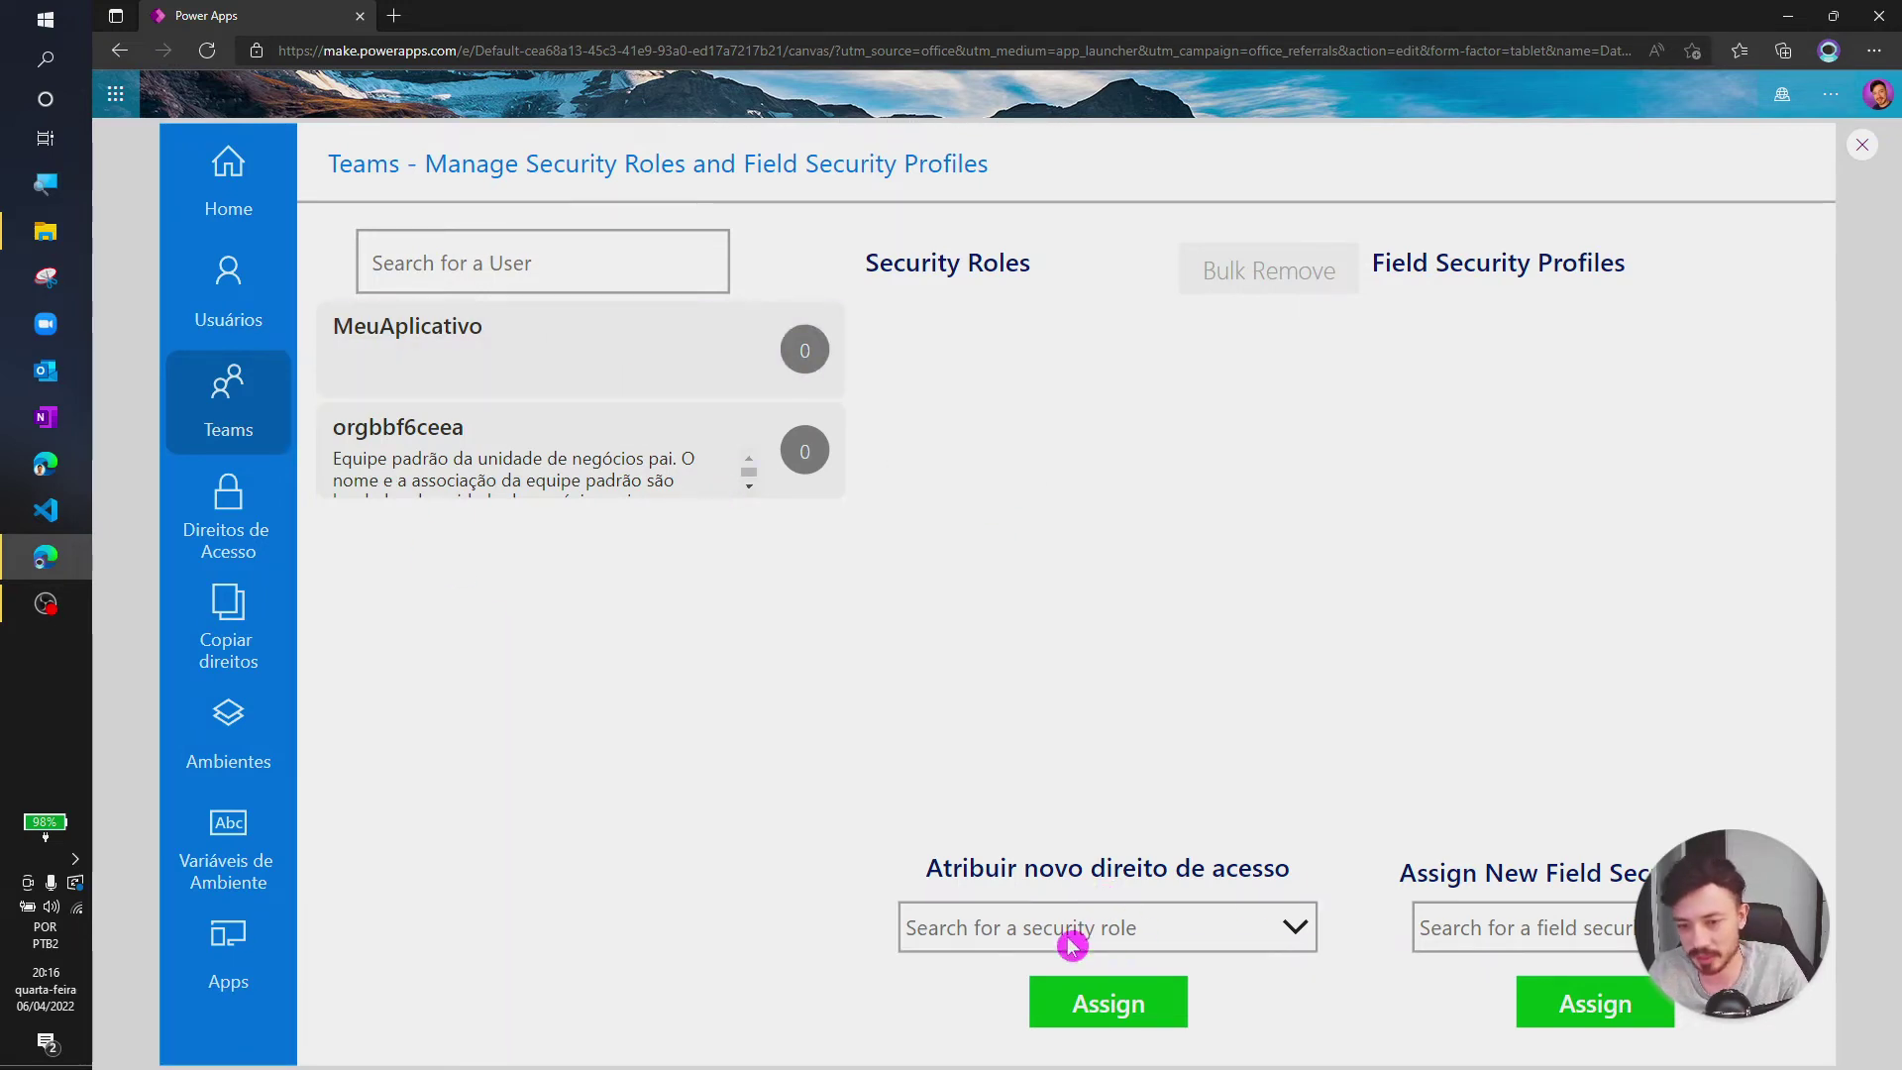
On the Direitos de Acesso screen, search the security roles for "basic" and select the Basic User role.
{"action": "left_click", "coordinate": [222, 508]}
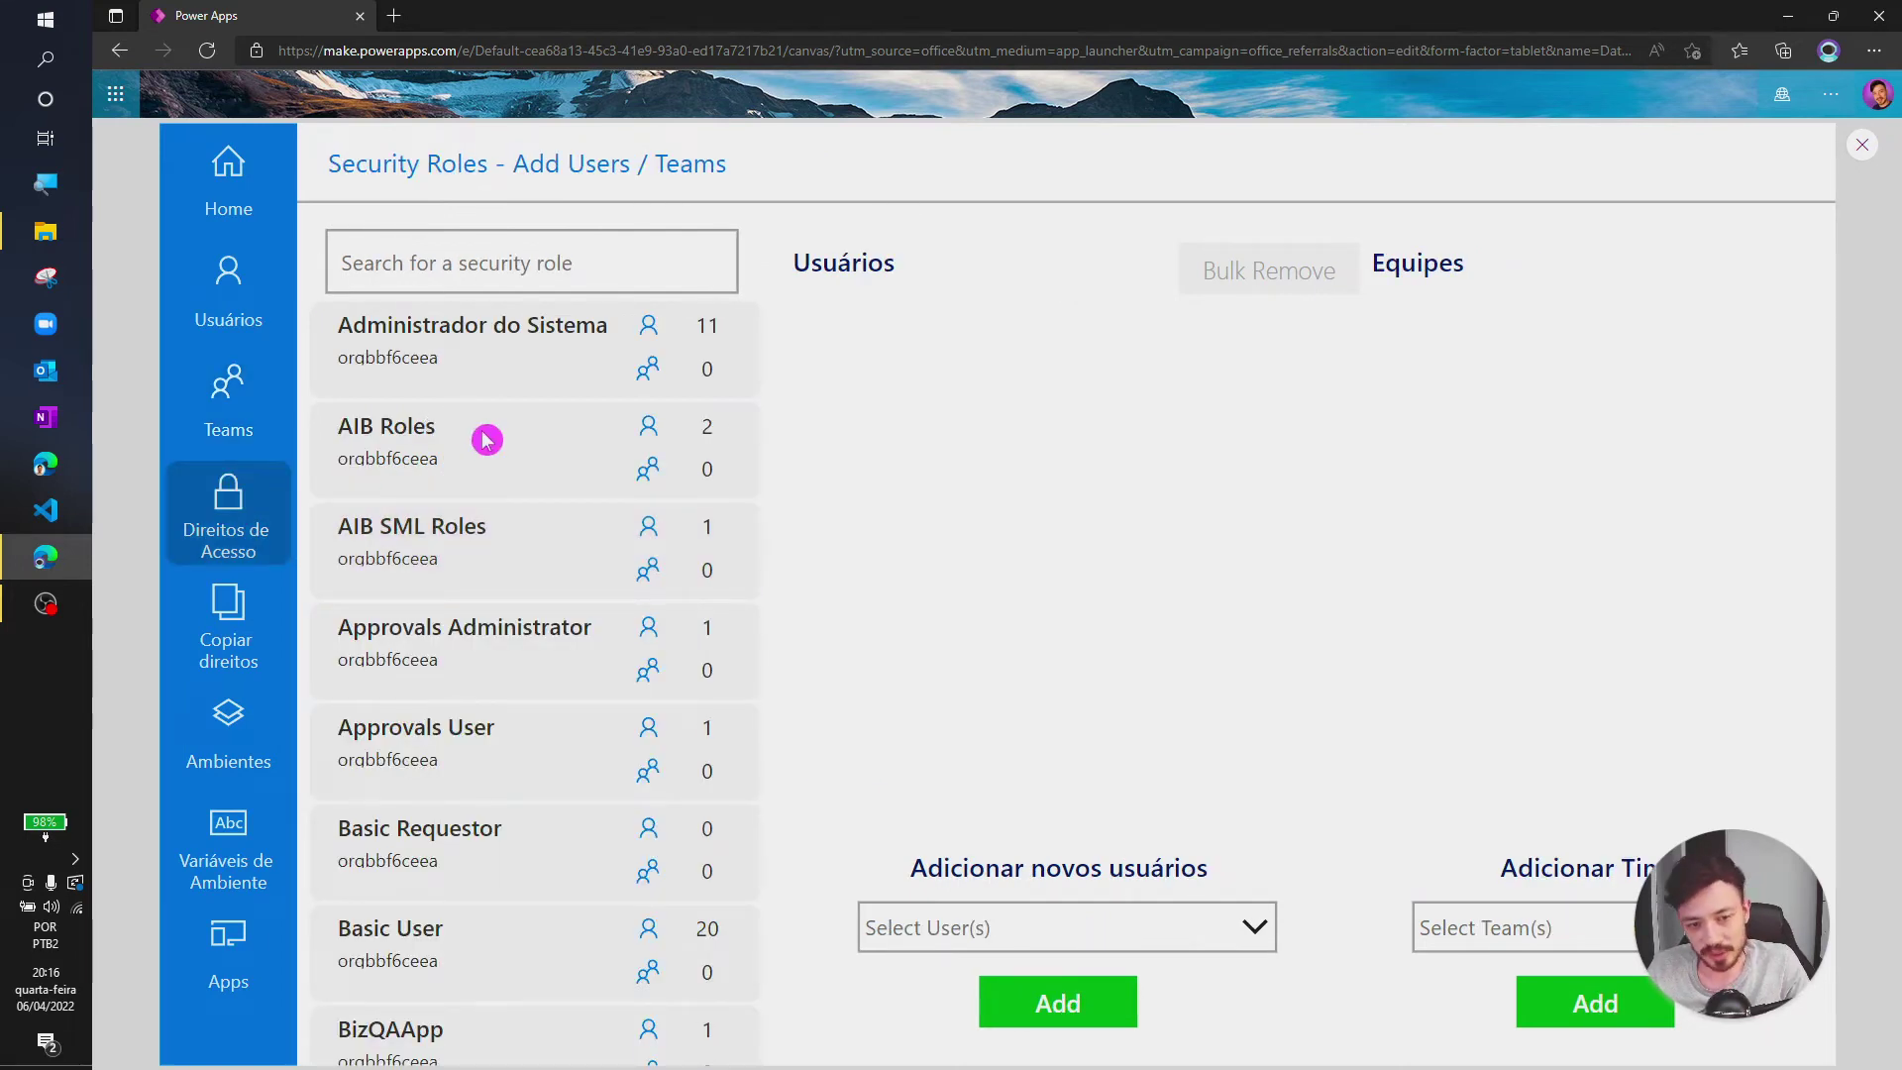
{"action": "scroll", "coordinate": [489, 437], "scroll_direction": "down", "scroll_amount": 5}
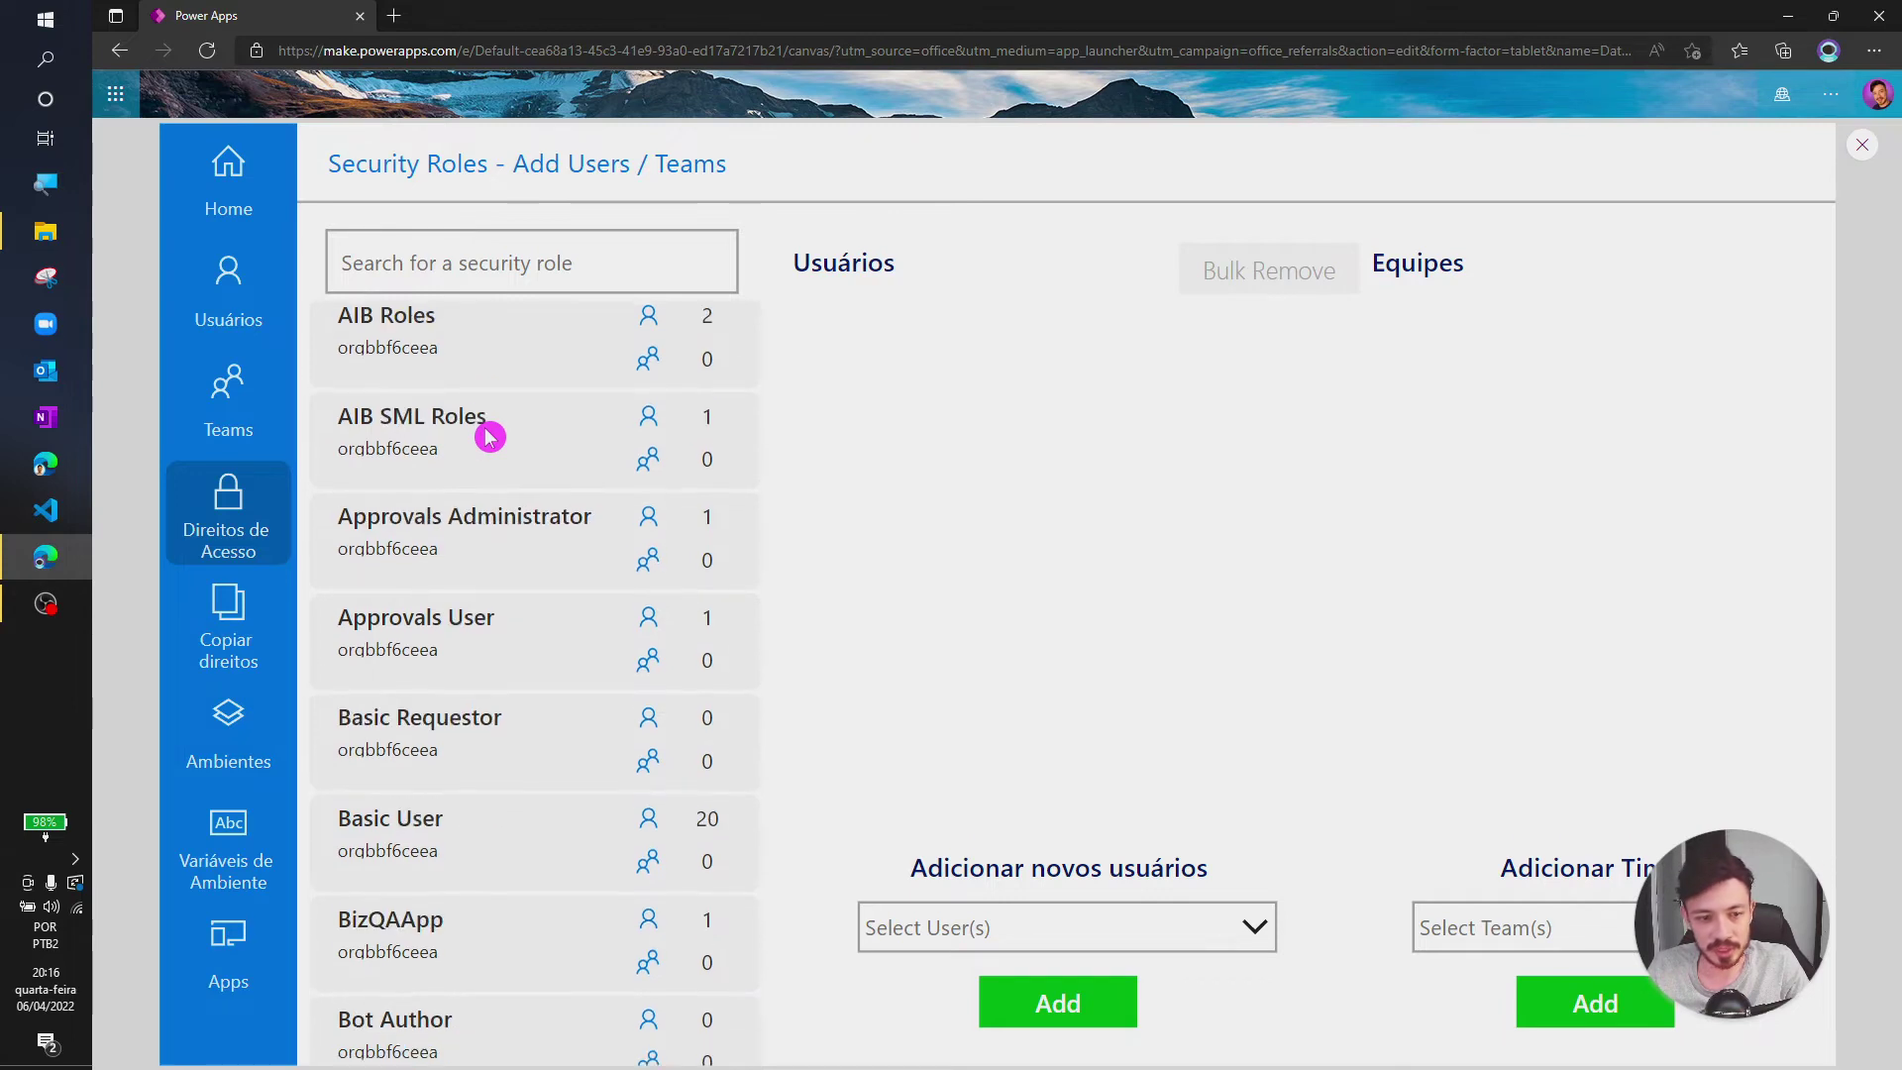
{"action": "scroll", "coordinate": [489, 449], "scroll_direction": "down", "scroll_amount": 3}
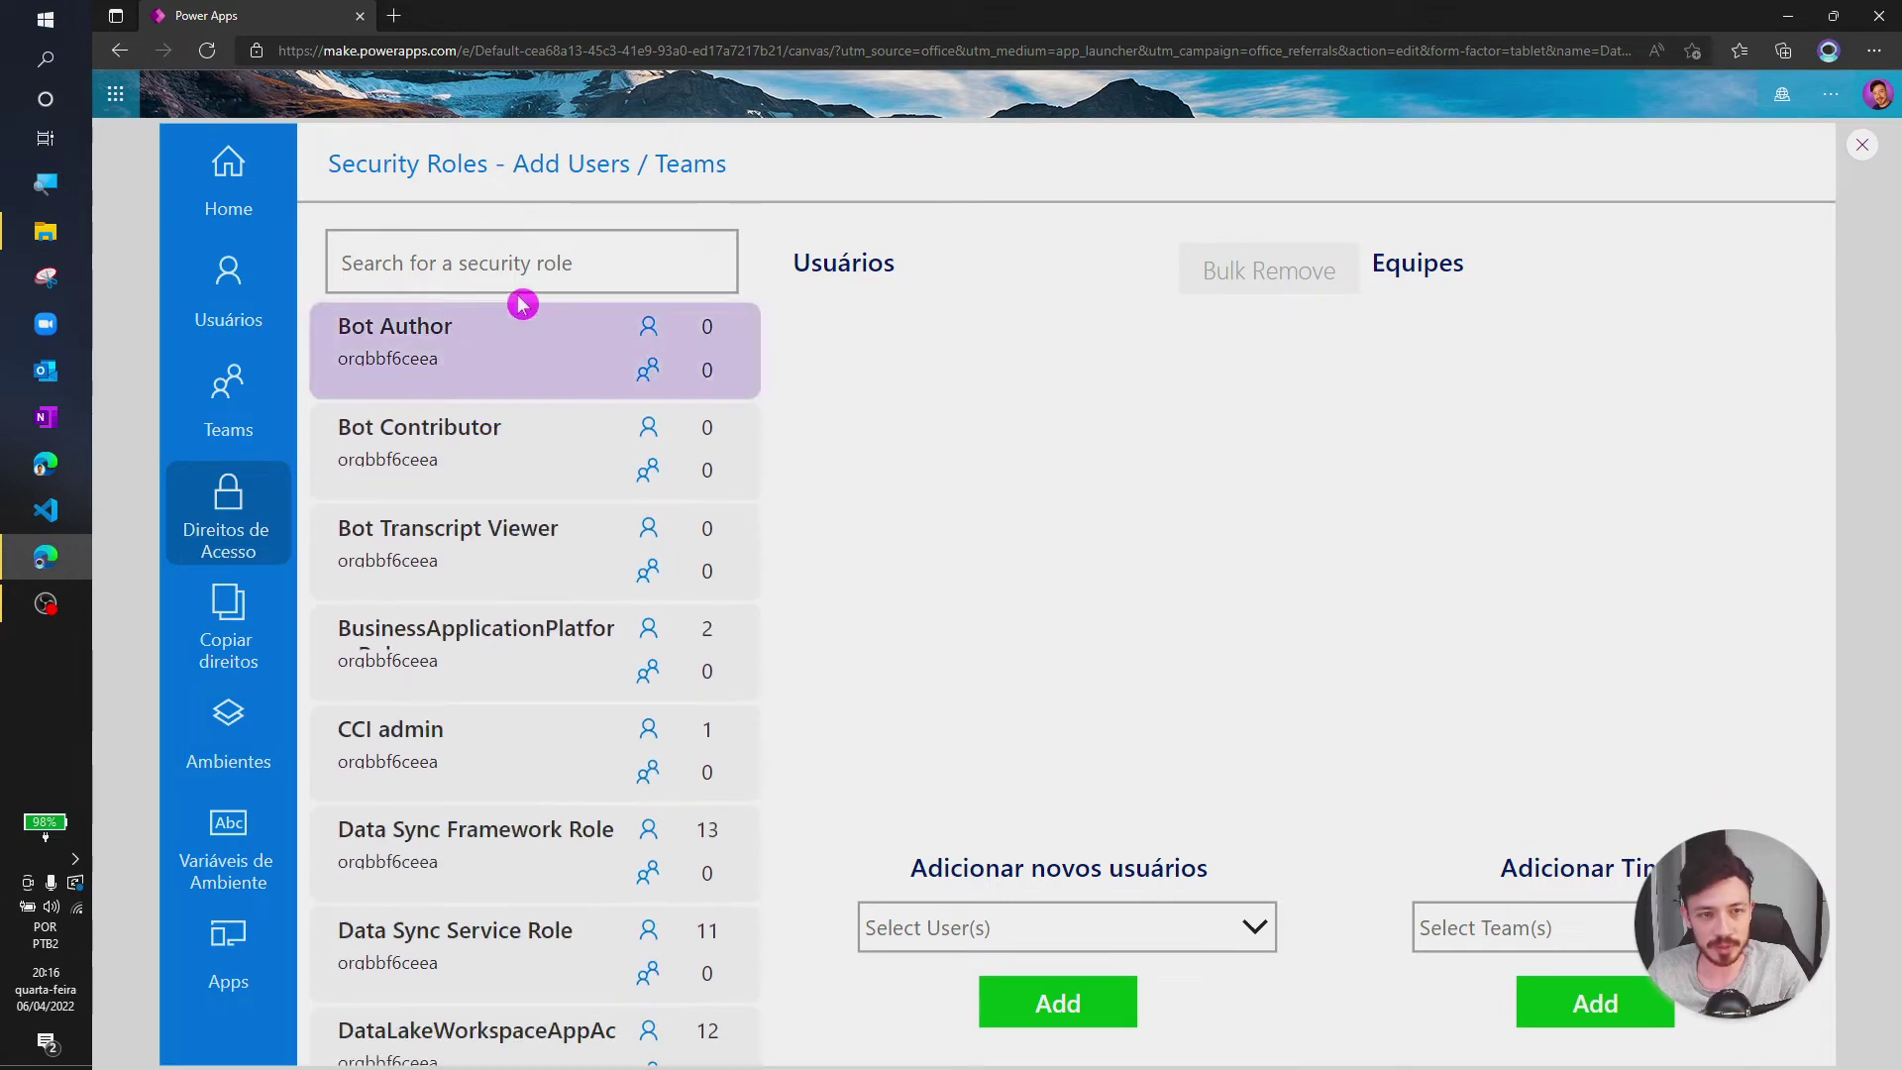
{"action": "left_click", "coordinate": [559, 269]}
{"action": "type", "text": "b"}
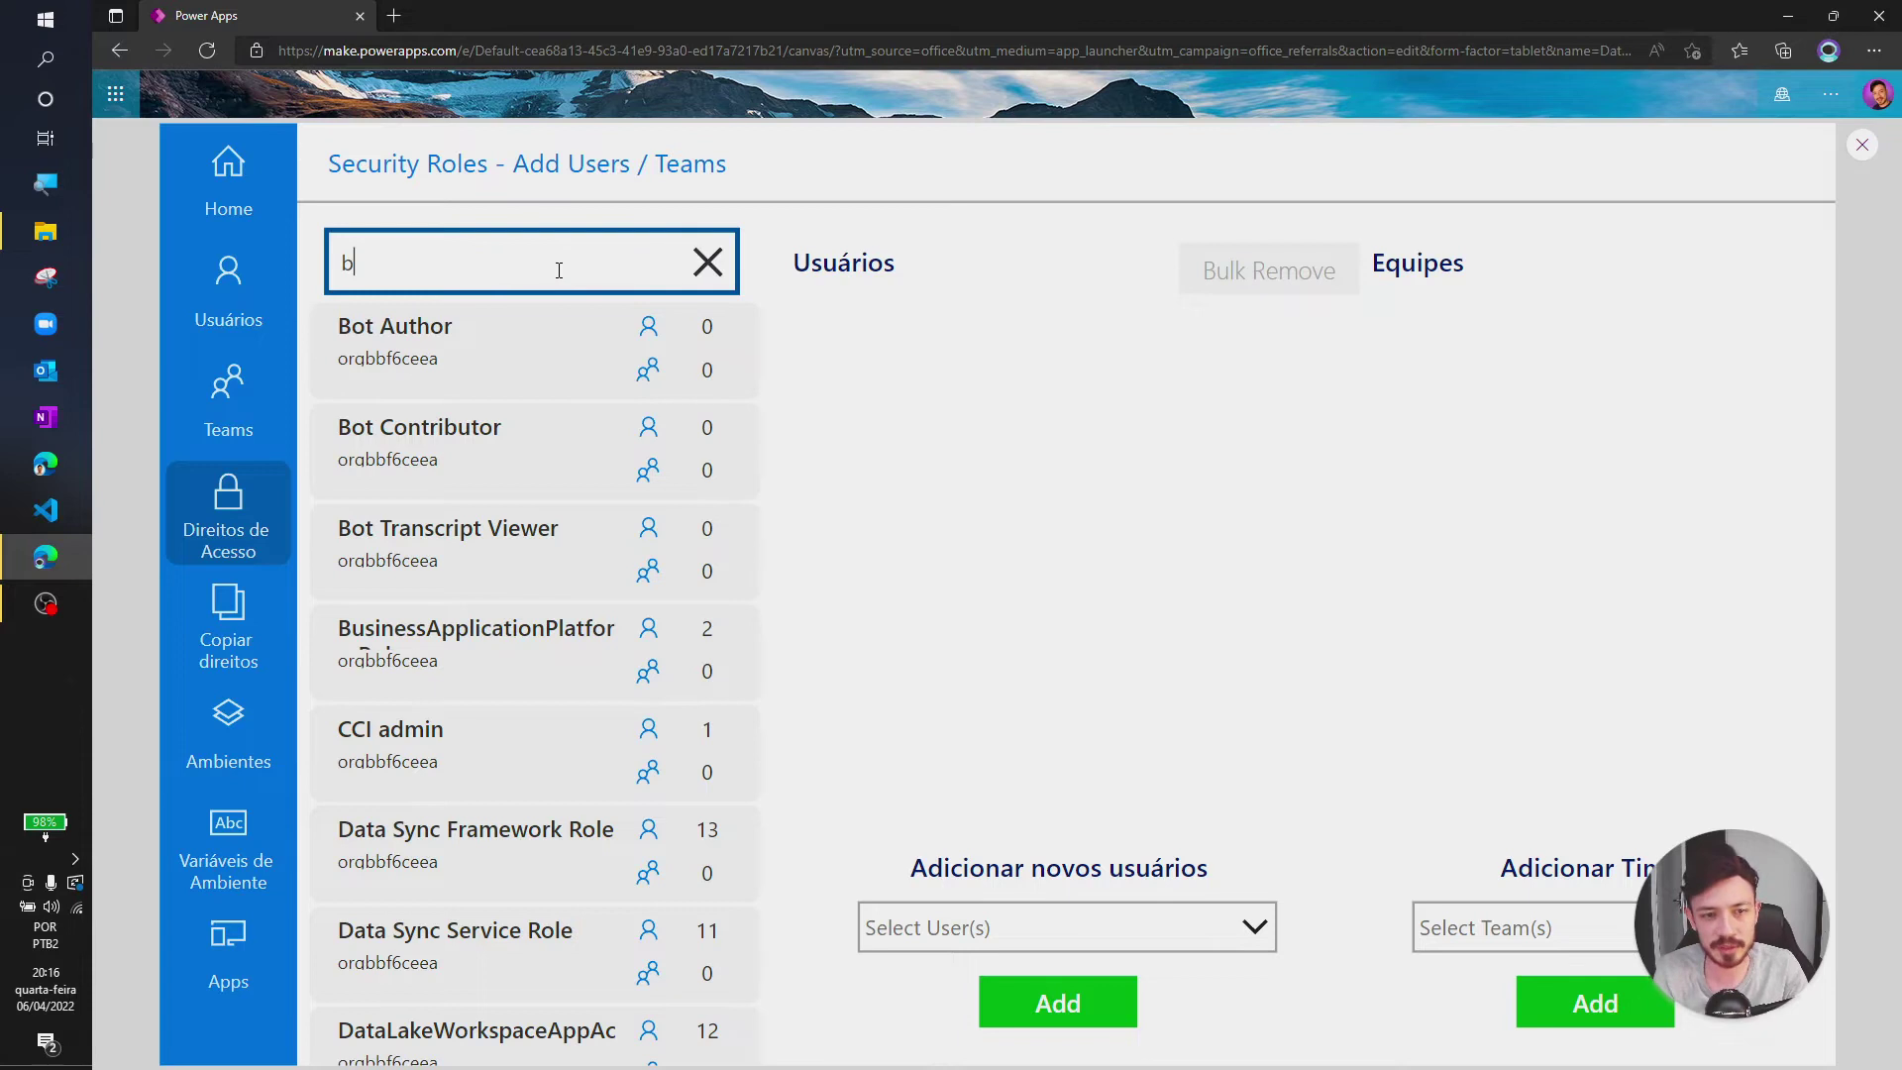
{"action": "type", "text": "asic"}
{"action": "left_click", "coordinate": [497, 457]}
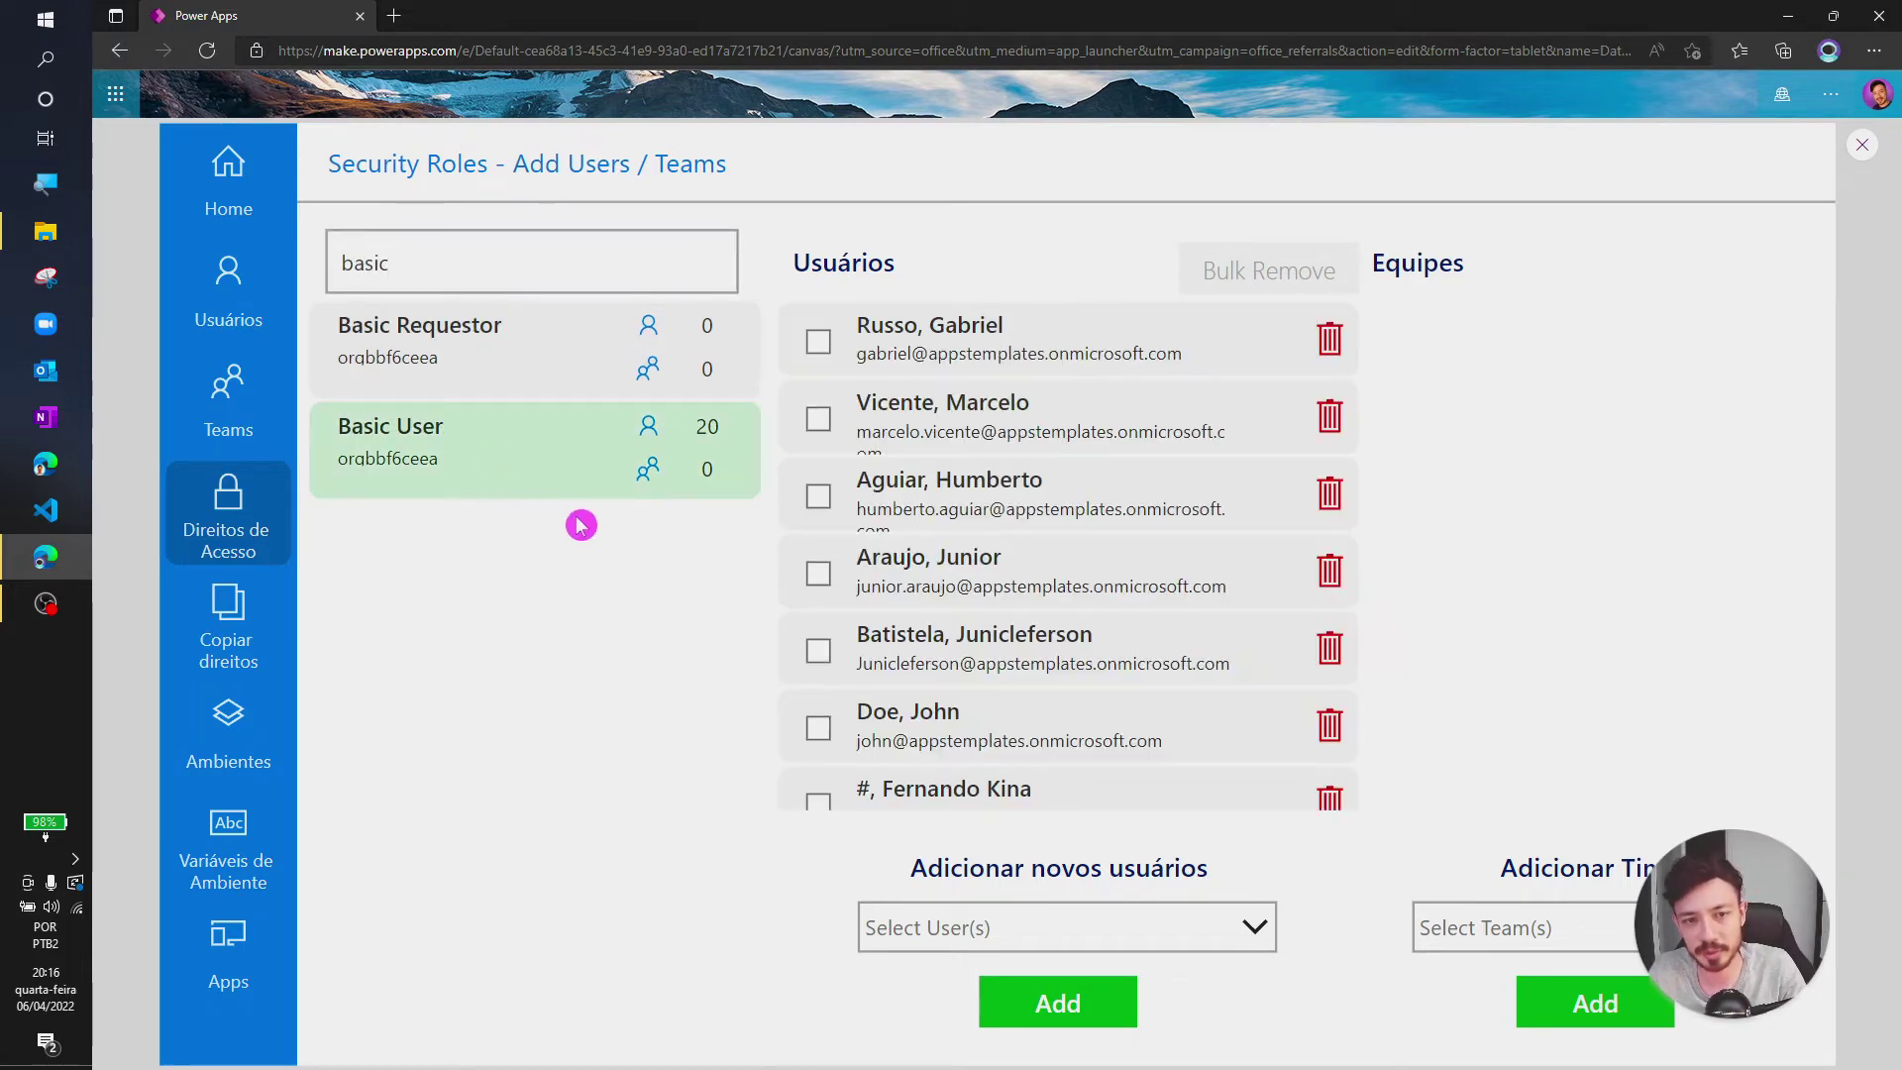
Review the users assigned to the Basic User role and open the list of users available to add.
{"action": "scroll", "coordinate": [949, 428], "scroll_direction": "down", "scroll_amount": 5}
{"action": "scroll", "coordinate": [1020, 539], "scroll_direction": "up", "scroll_amount": 5}
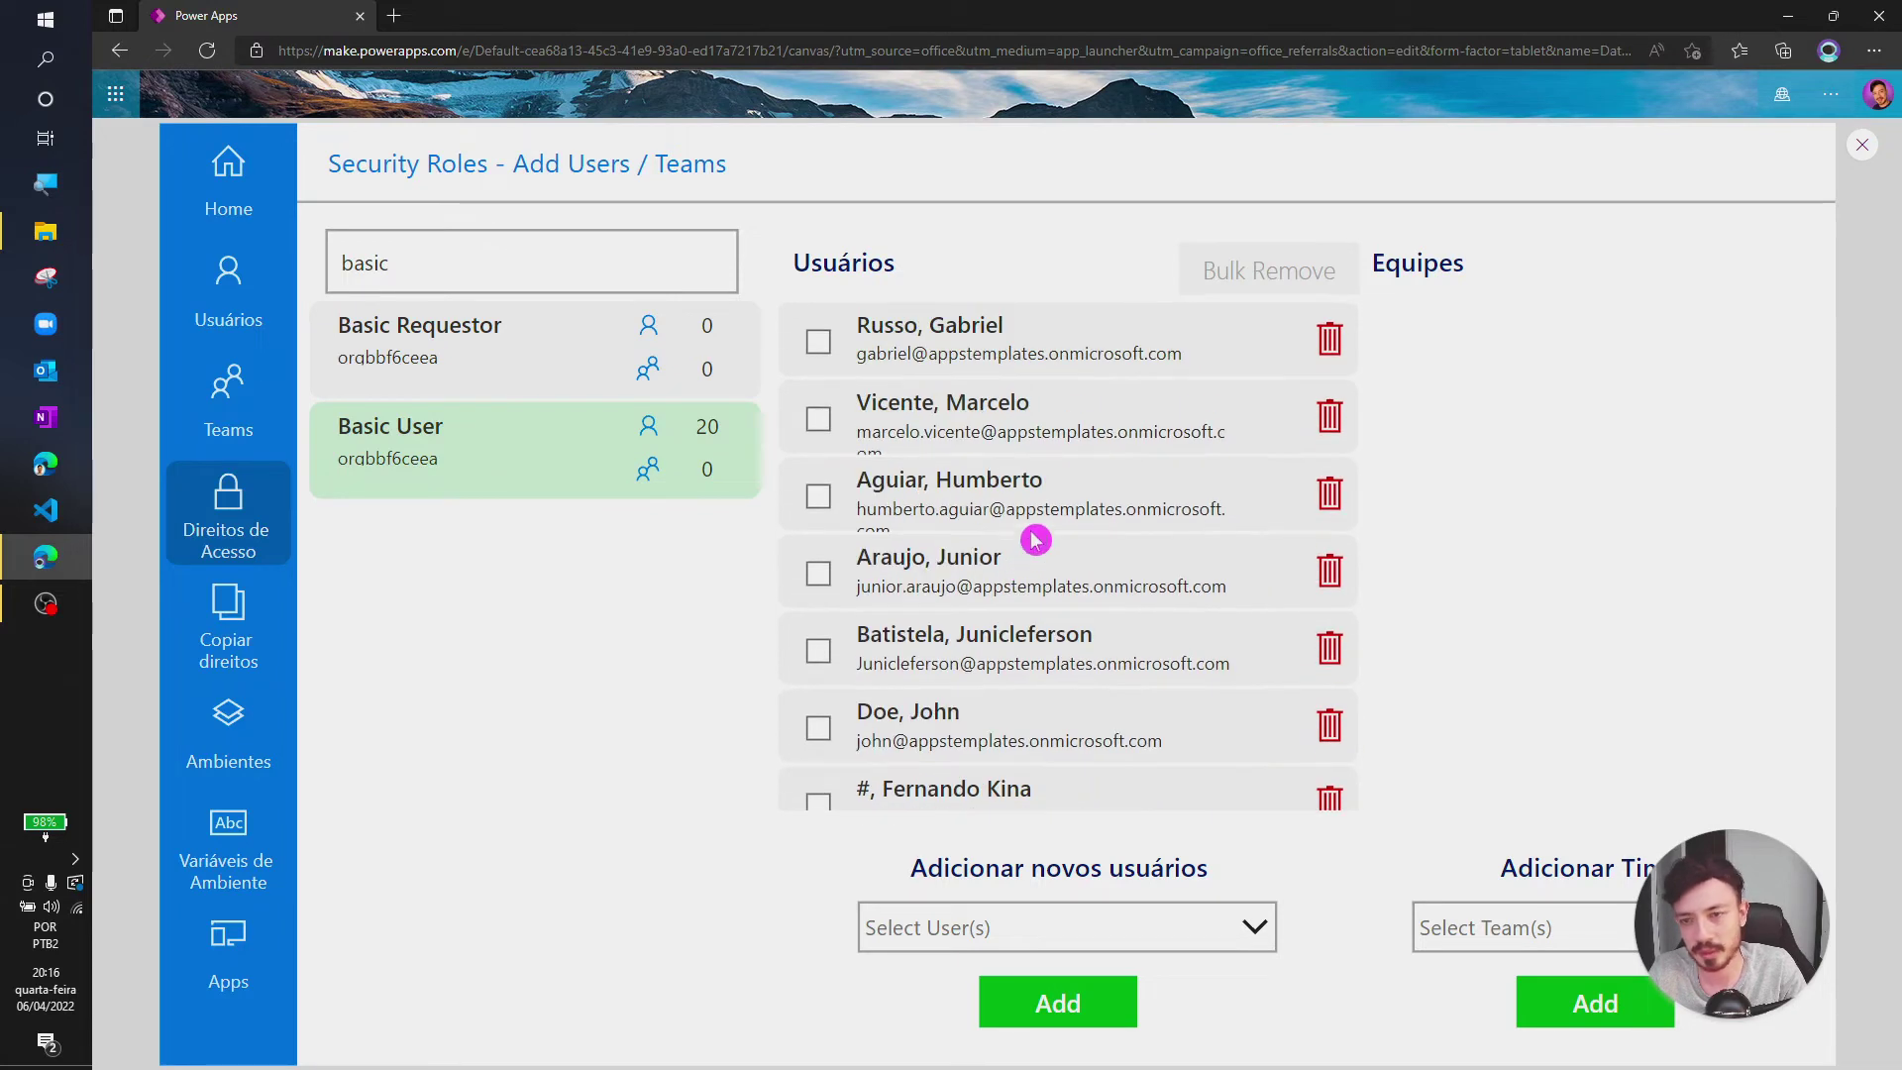
{"action": "scroll", "coordinate": [1035, 540], "scroll_direction": "down", "scroll_amount": 3}
{"action": "scroll", "coordinate": [1085, 478], "scroll_direction": "down", "scroll_amount": 2}
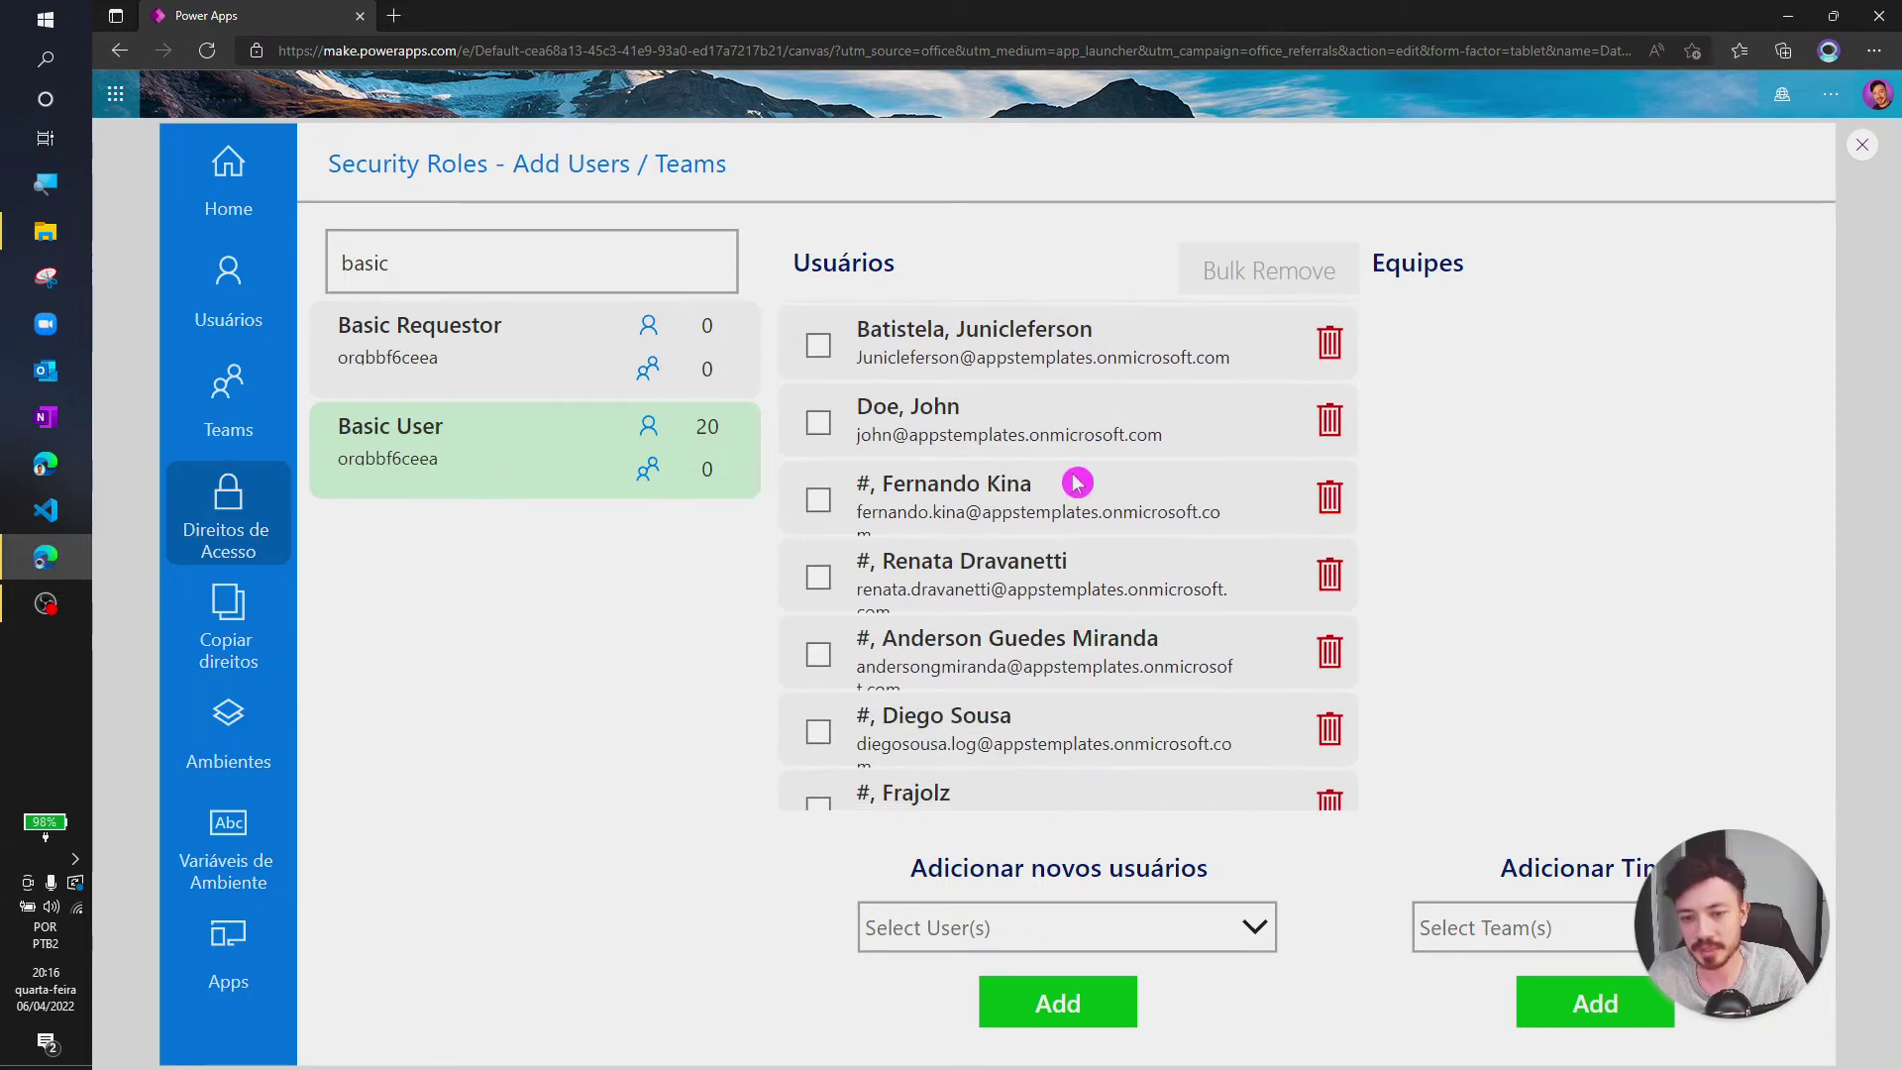
{"action": "scroll", "coordinate": [1099, 505], "scroll_direction": "up", "scroll_amount": 5}
{"action": "left_click", "coordinate": [1180, 953]}
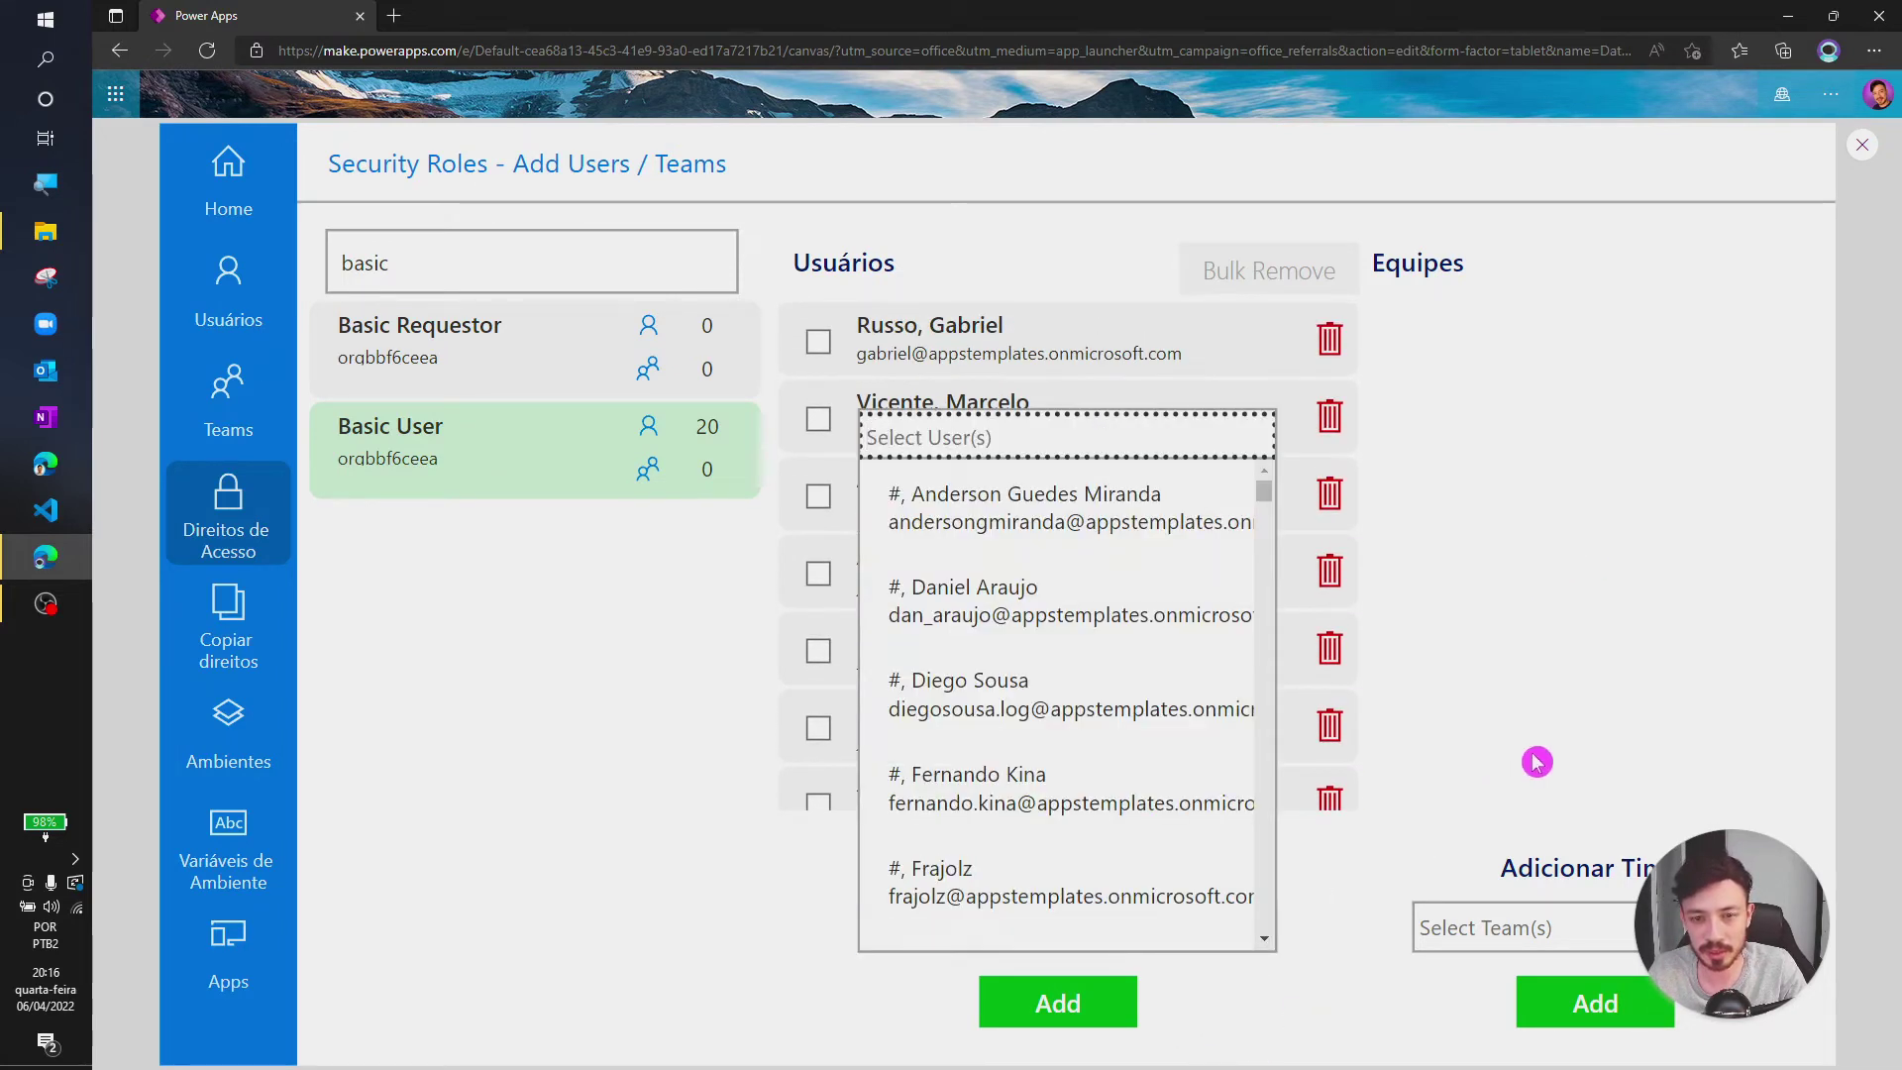
Close the user list, search the security roles for "aplicati" and select the Usuário Aplicativo Parum role.
{"action": "left_click", "coordinate": [1605, 691]}
{"action": "left_click", "coordinate": [485, 272]}
{"action": "key", "text": "ctrl+a"}
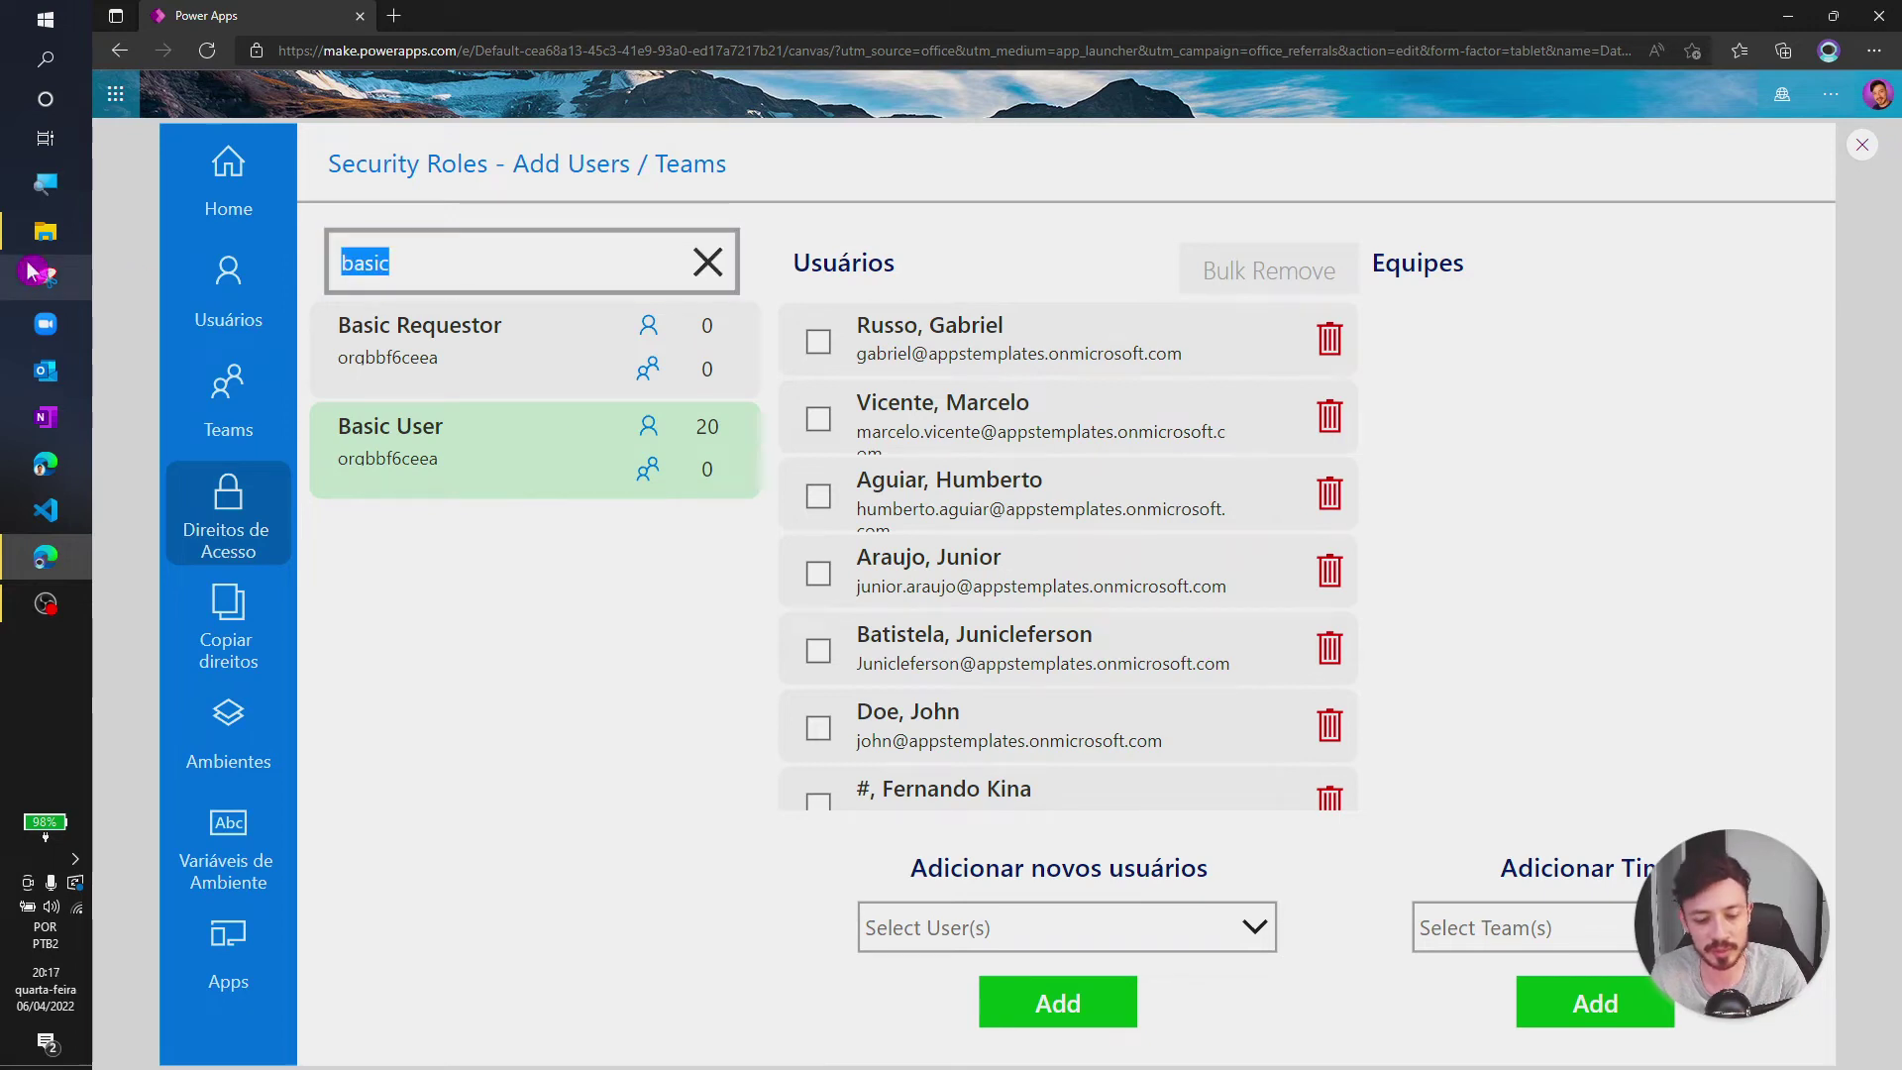
{"action": "type", "text": "aplicati"}
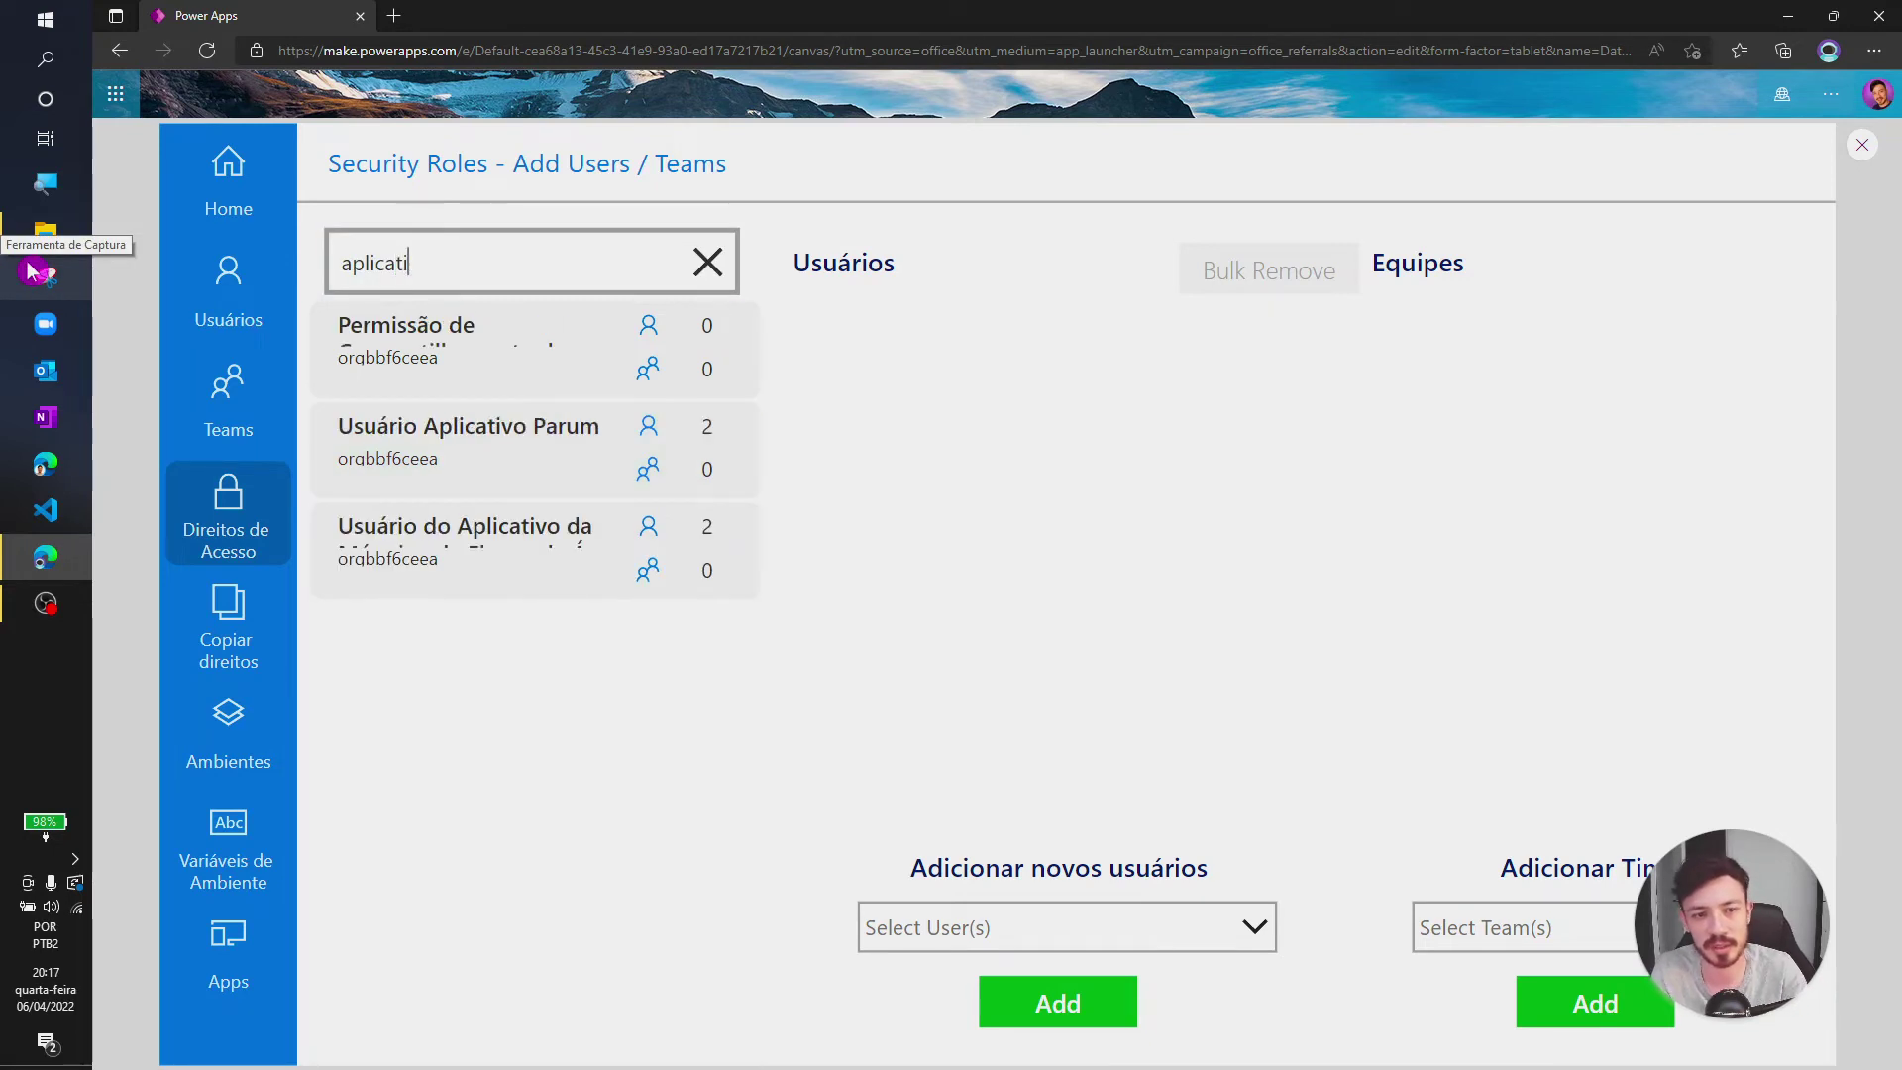
{"action": "left_click", "coordinate": [526, 466]}
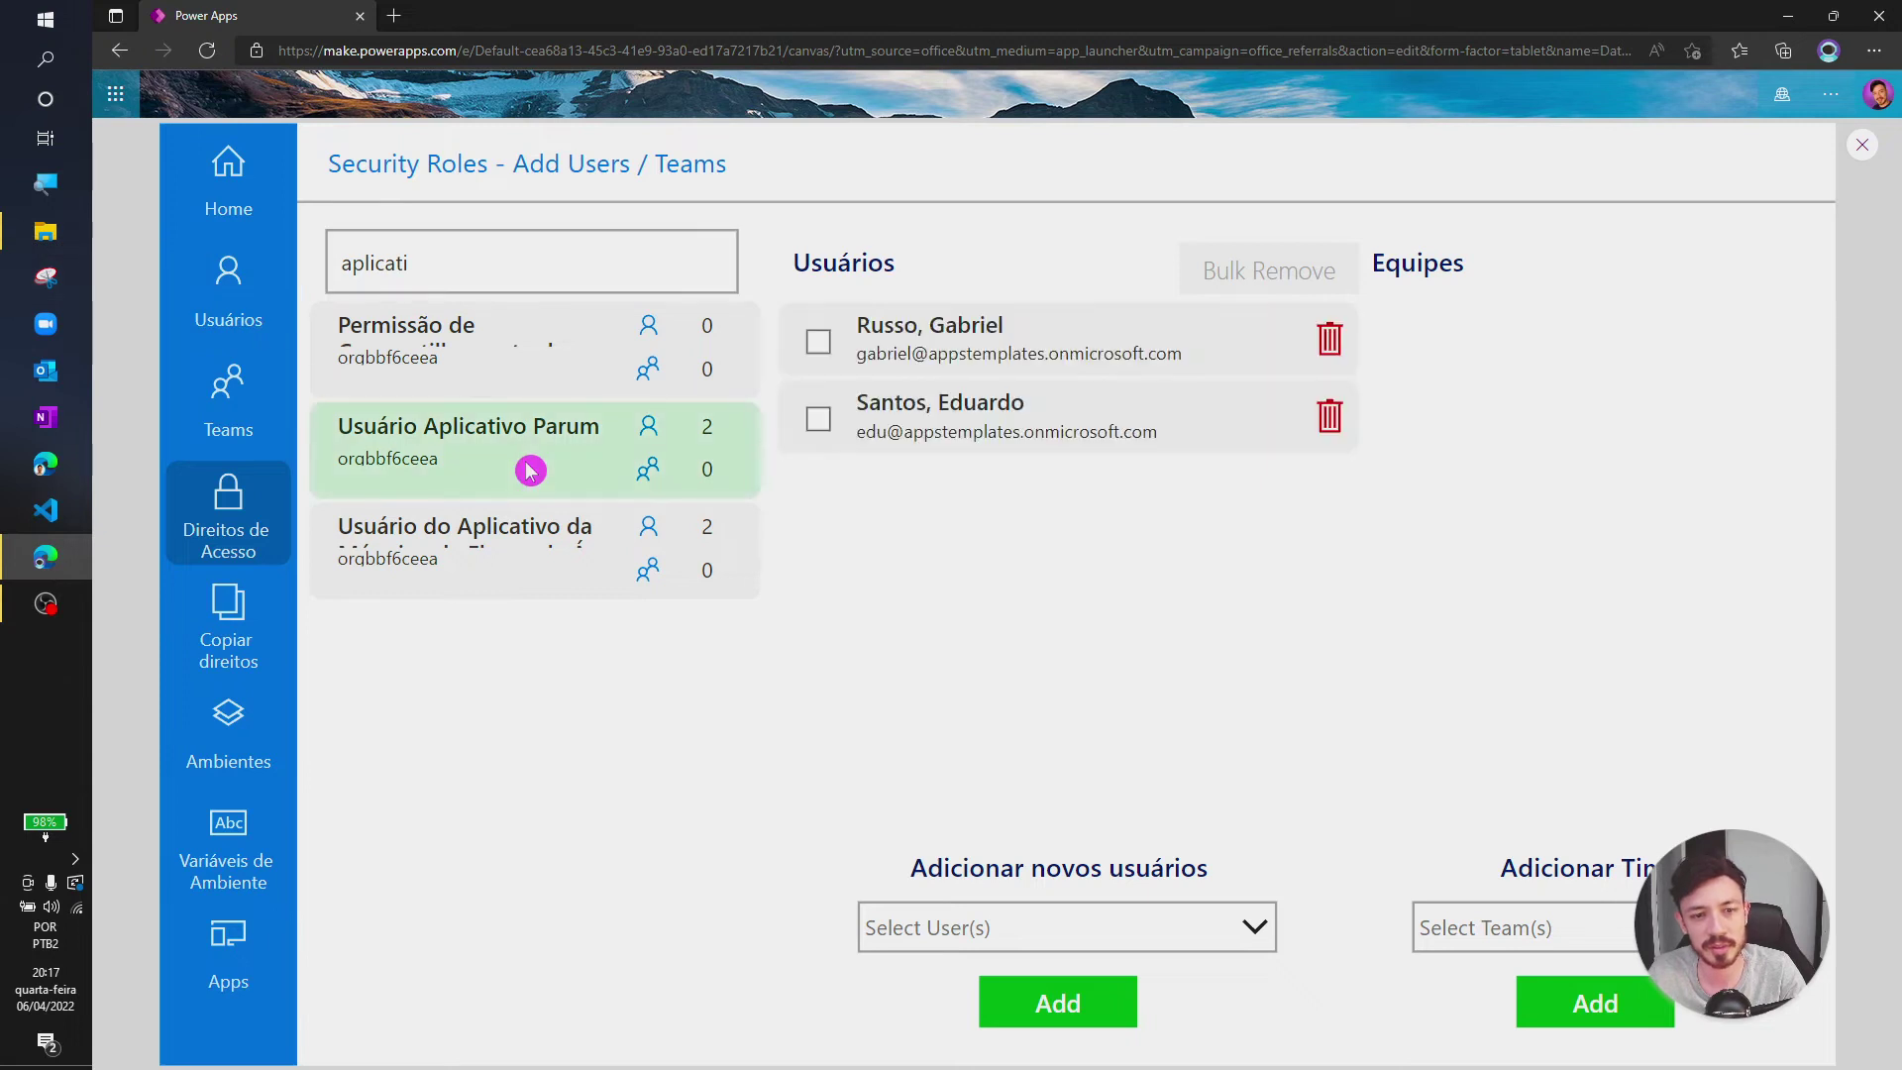
Add a new user to the Usuário Aplicativo Parum role and remove the first listed user from it.
{"action": "left_click", "coordinate": [1084, 925]}
{"action": "type", "text": "jo"}
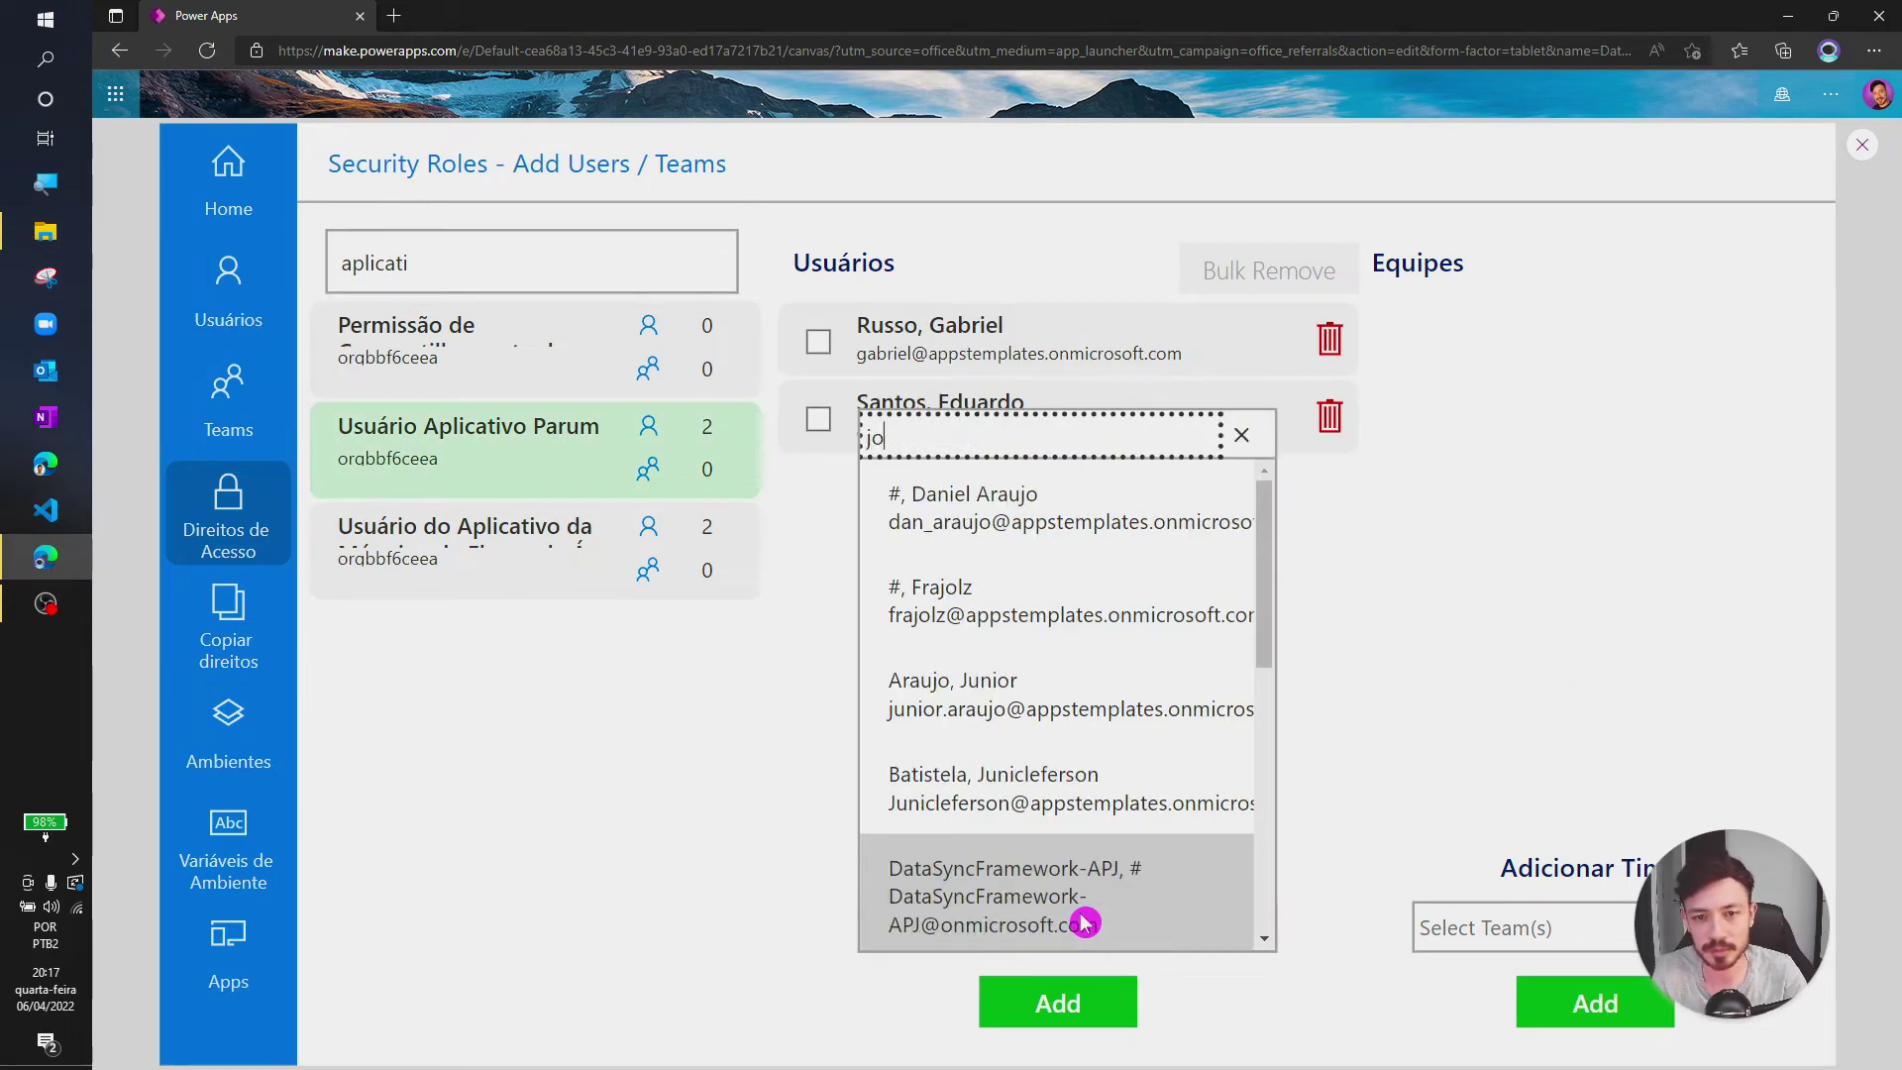
{"action": "type", "text": "hn"}
{"action": "left_click", "coordinate": [1087, 1036]}
{"action": "left_click", "coordinate": [1127, 1022]}
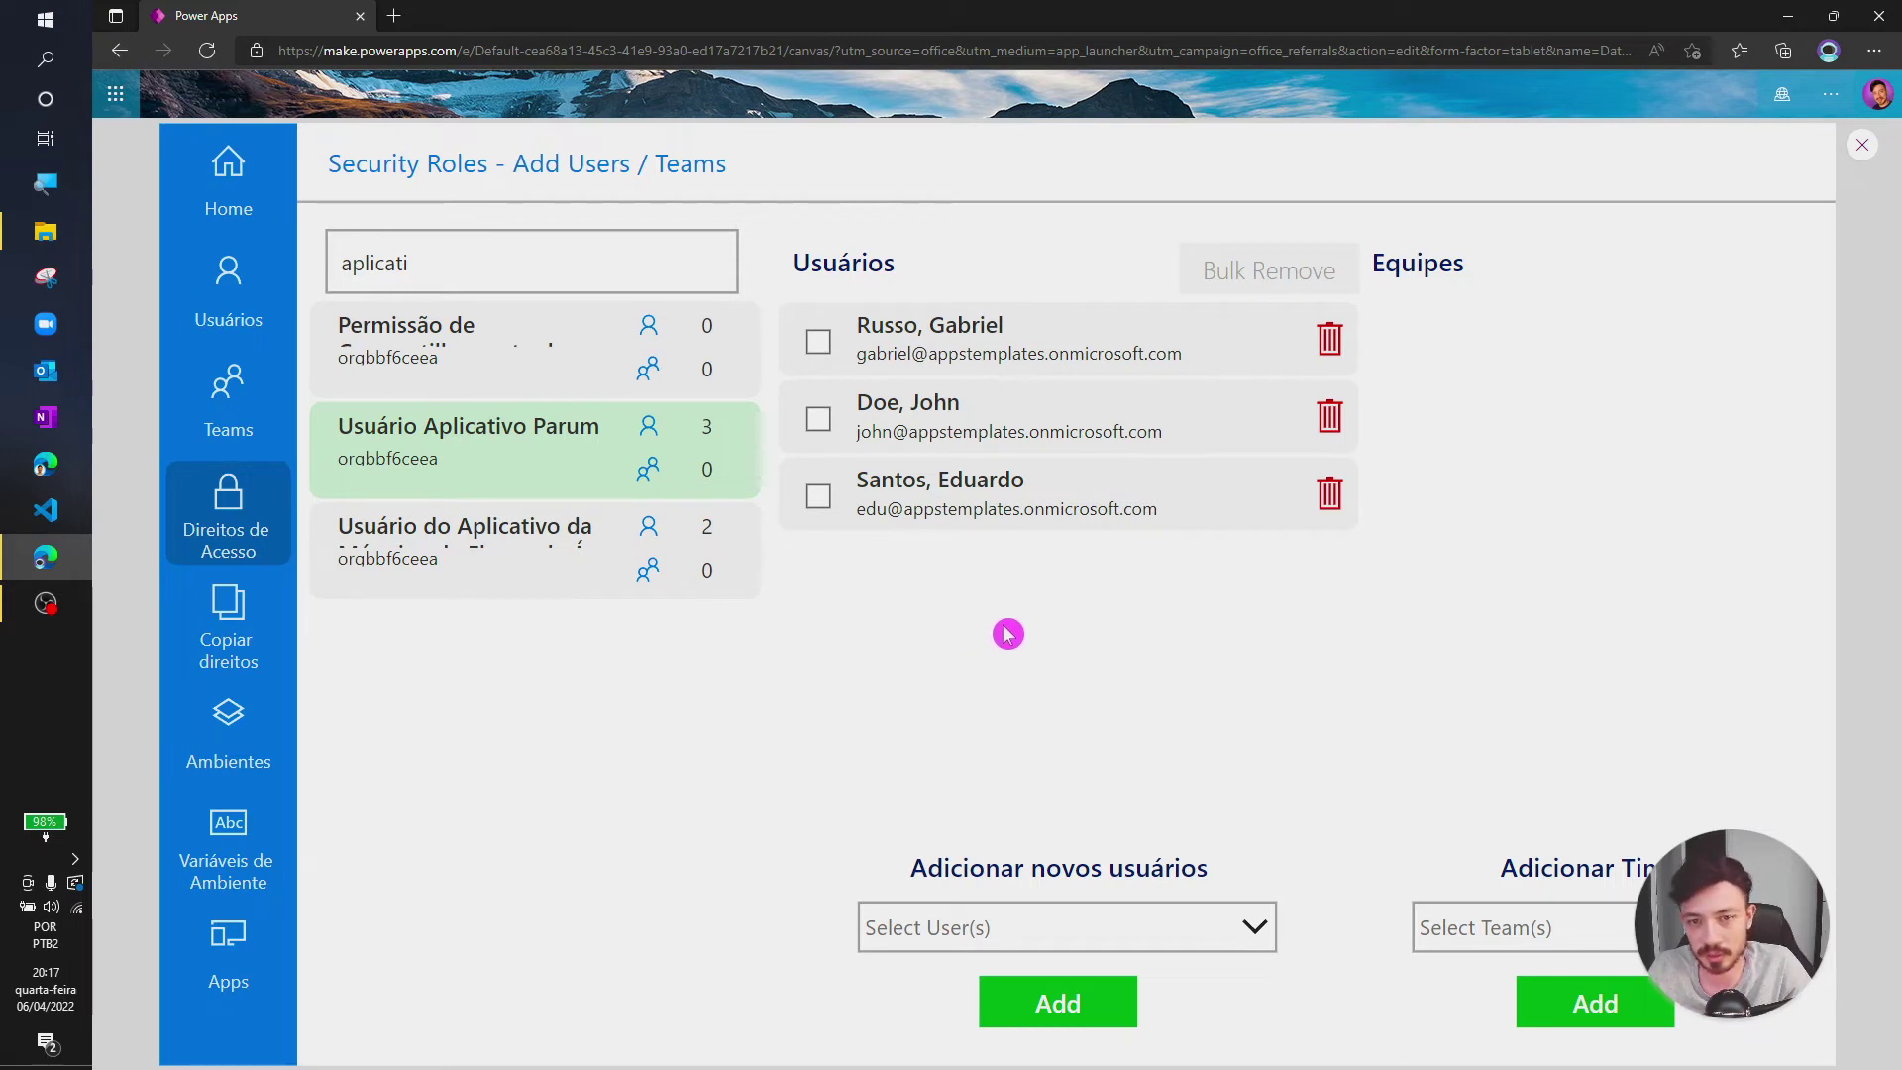
{"action": "left_click", "coordinate": [1332, 343]}
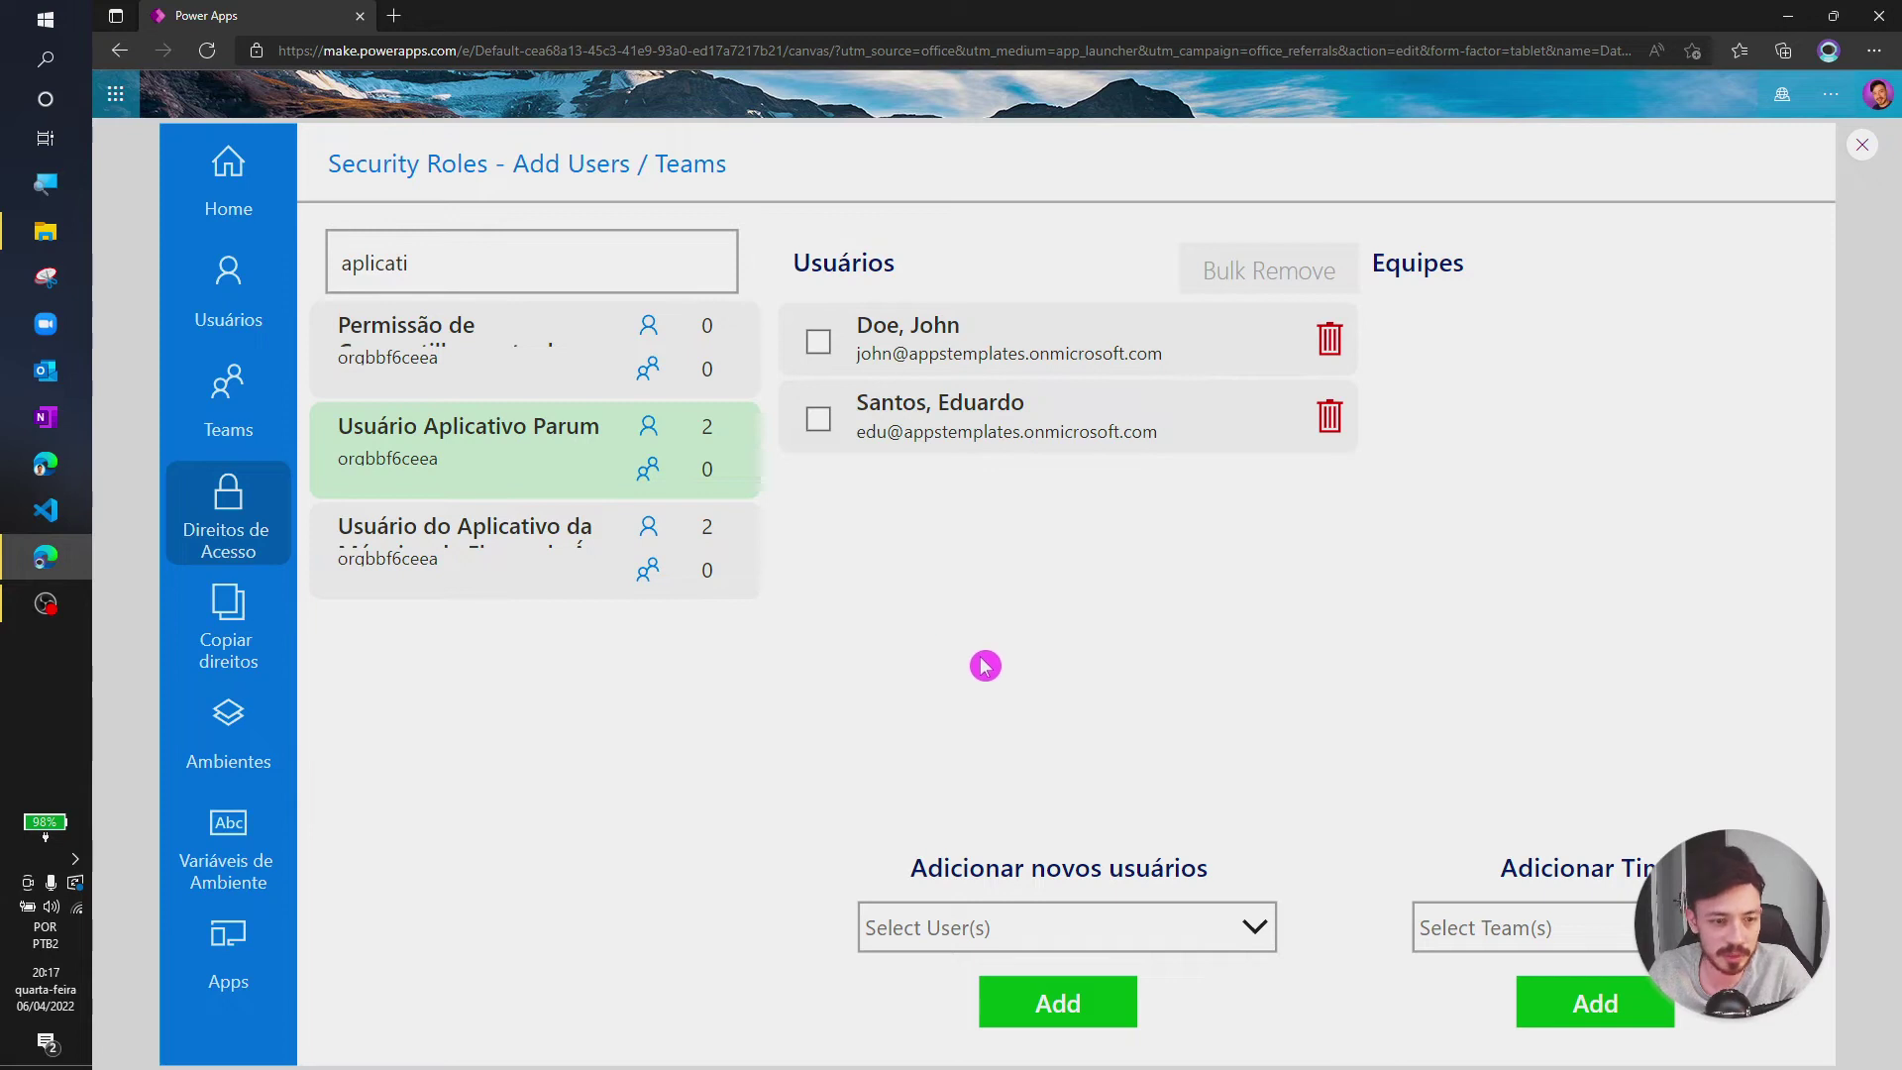
On the Copiar direitos screen, choose a source user and a target user for copying security roles.
{"action": "left_click", "coordinate": [212, 628]}
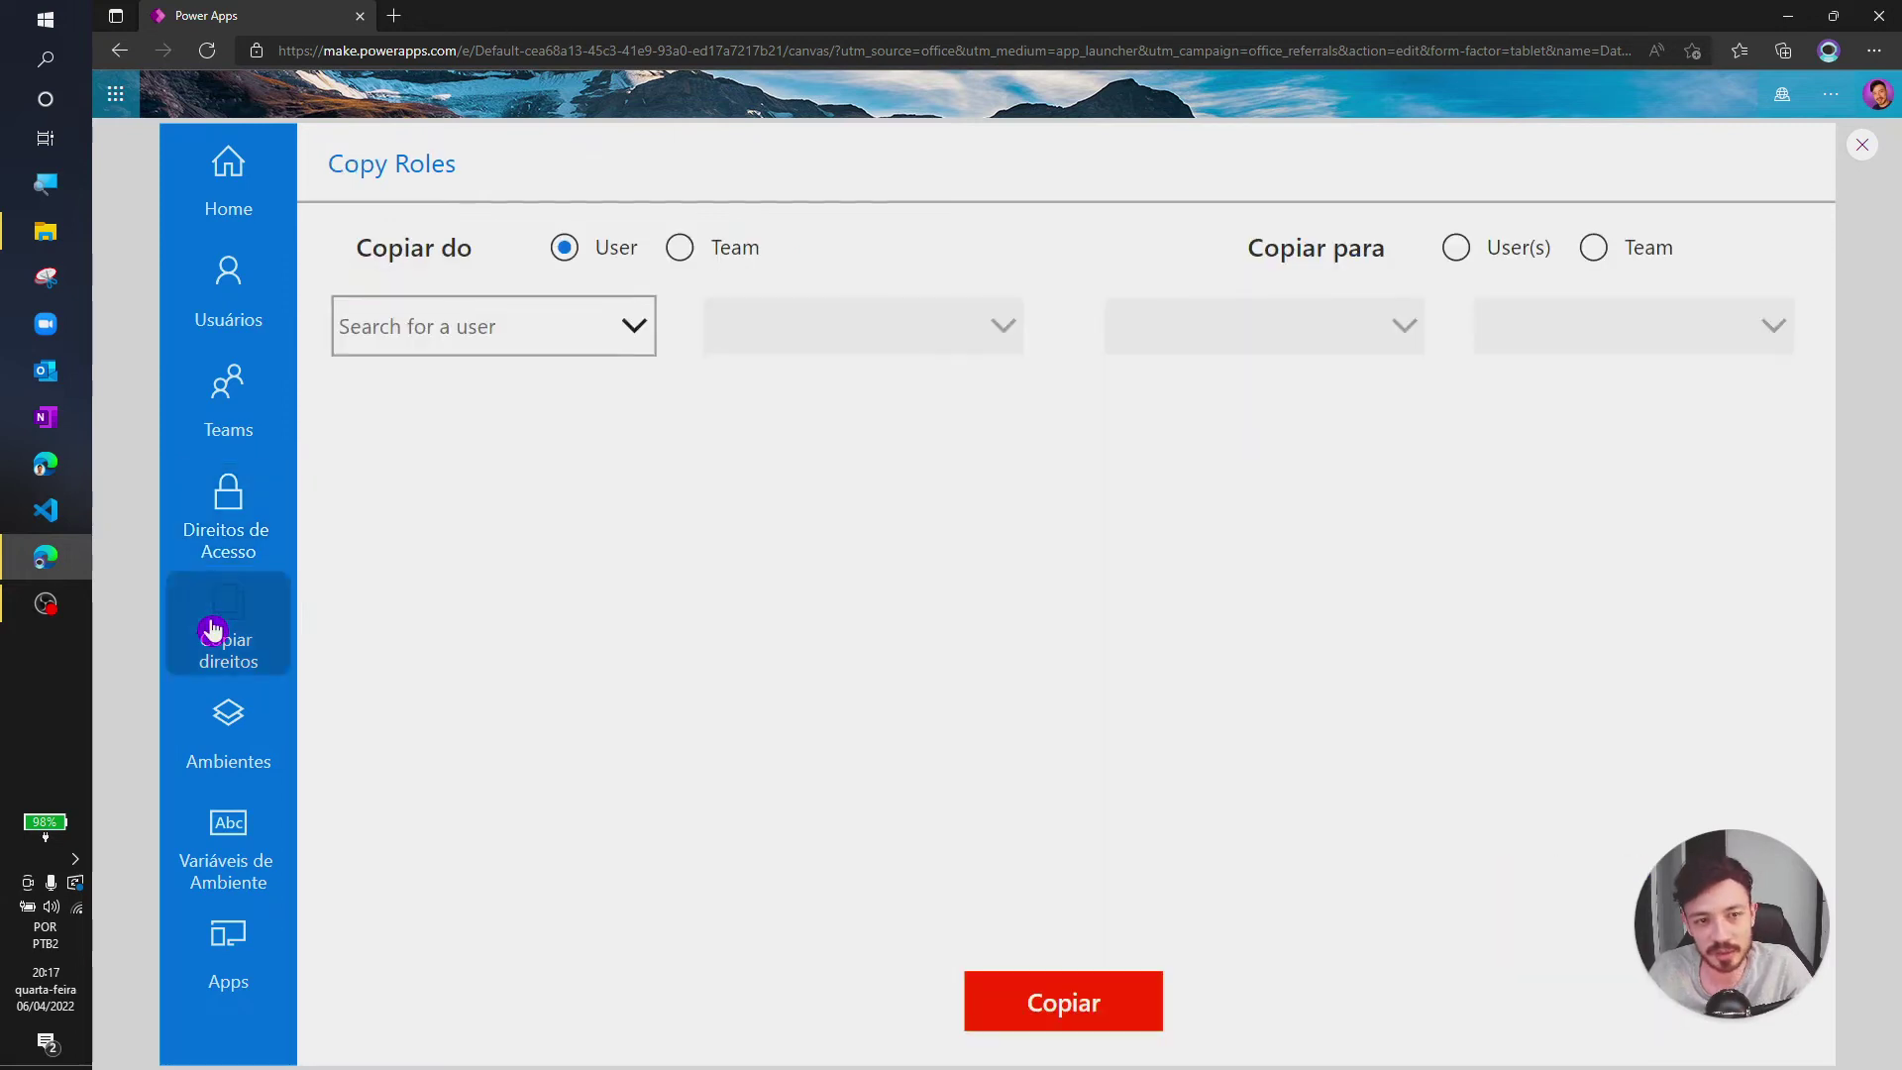
{"action": "left_click", "coordinate": [597, 334]}
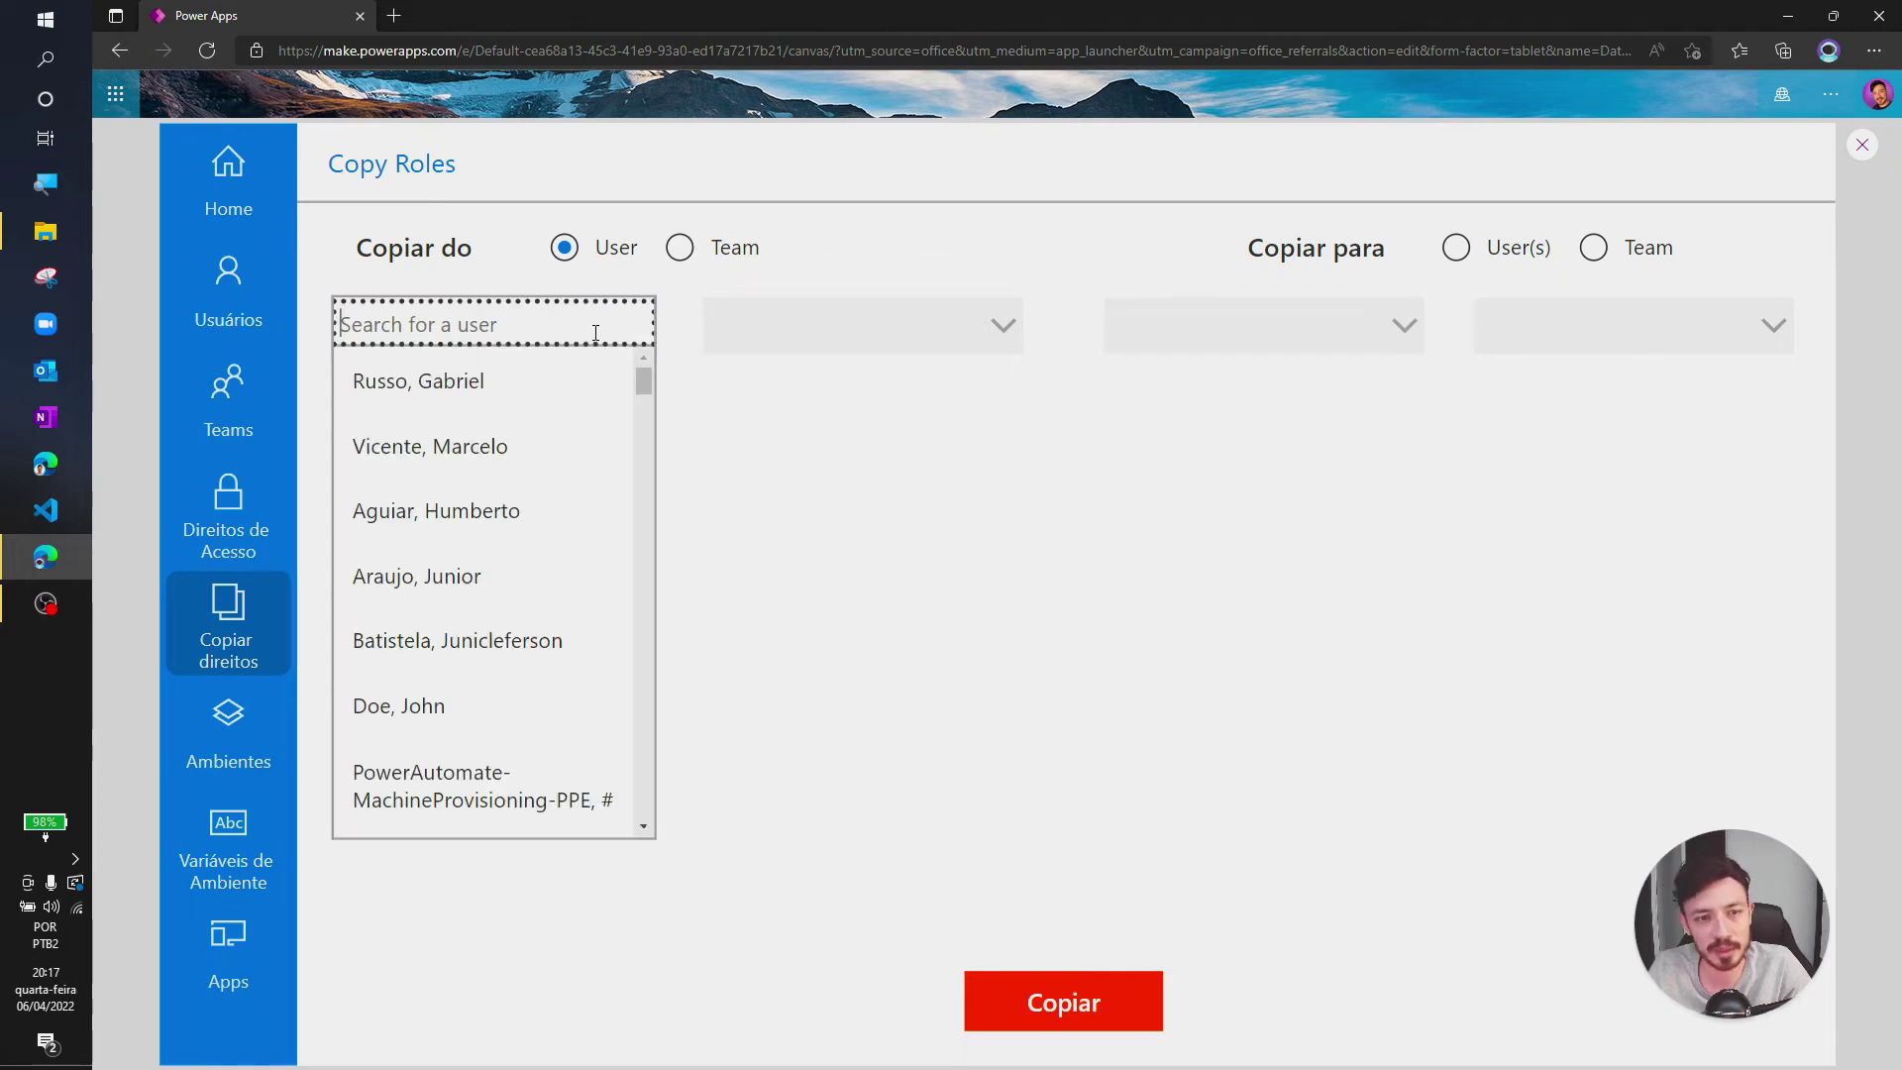
{"action": "left_click", "coordinate": [563, 406]}
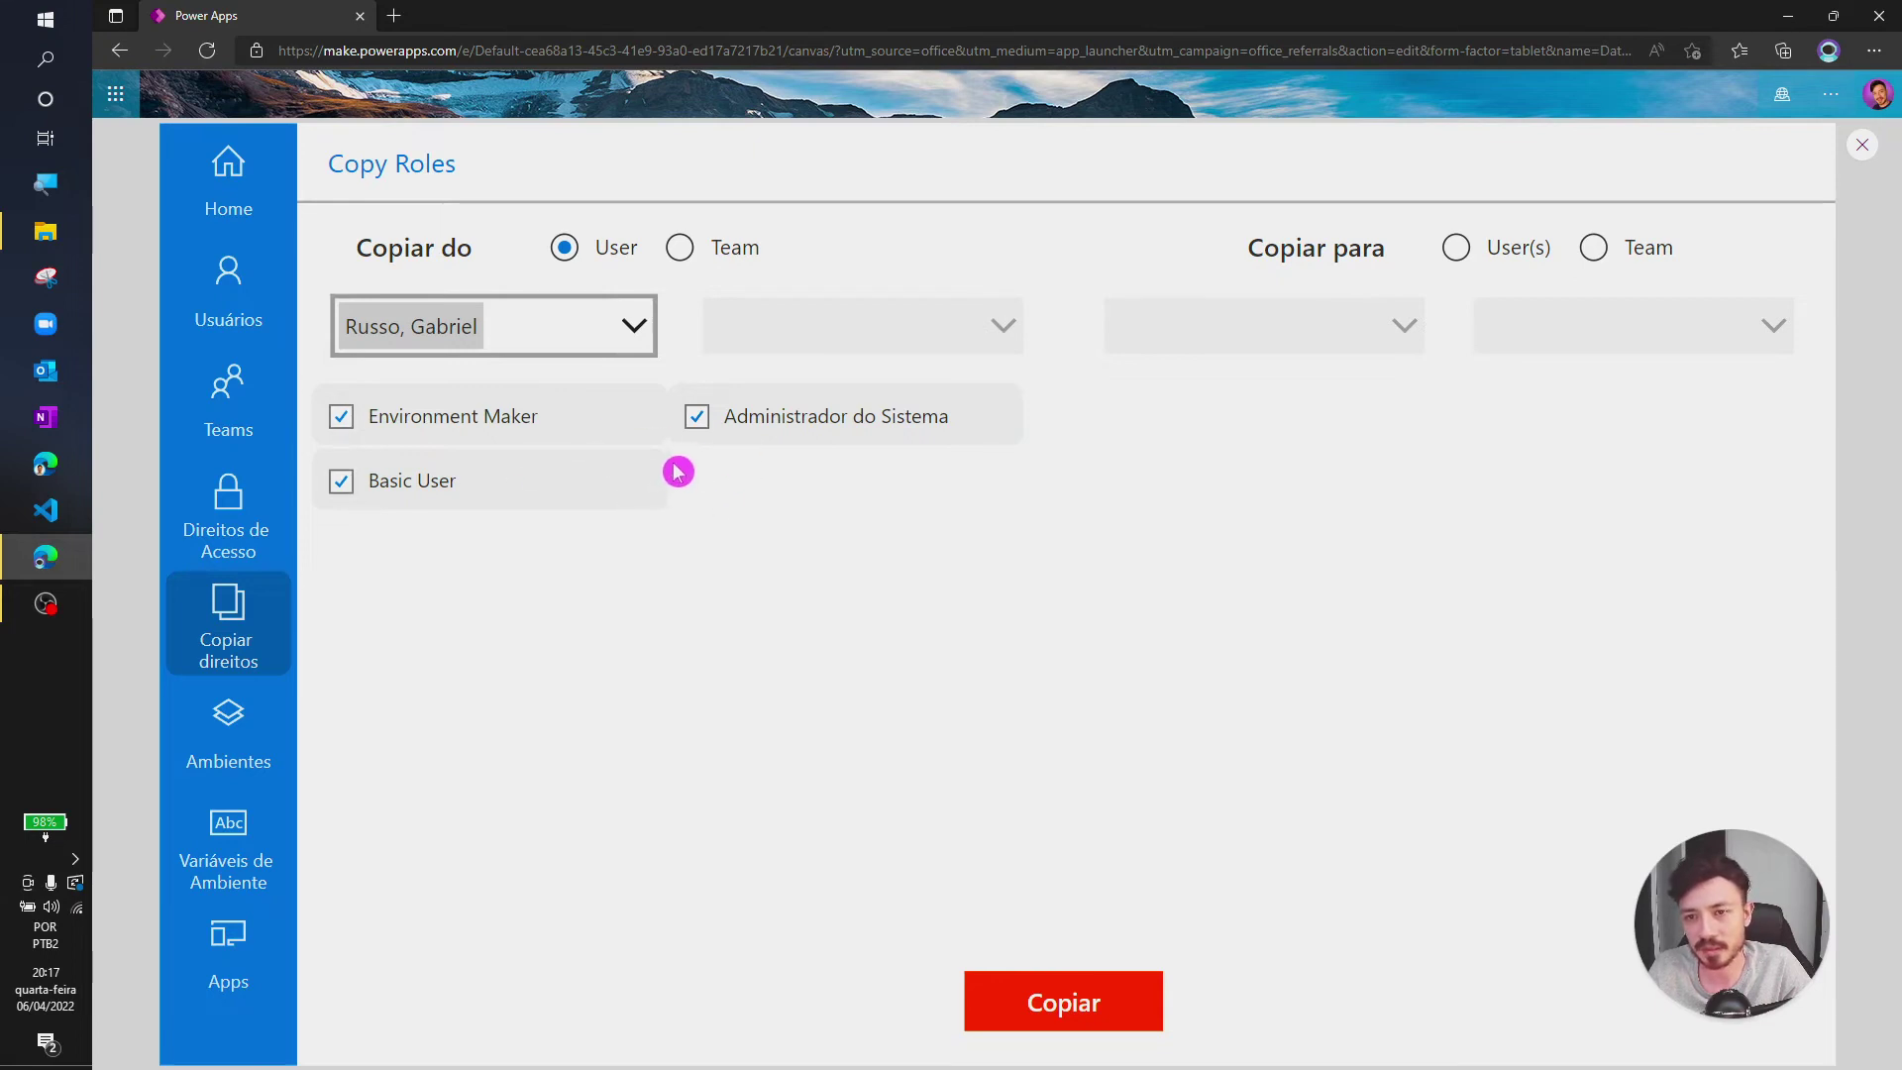
{"action": "left_click", "coordinate": [1456, 248]}
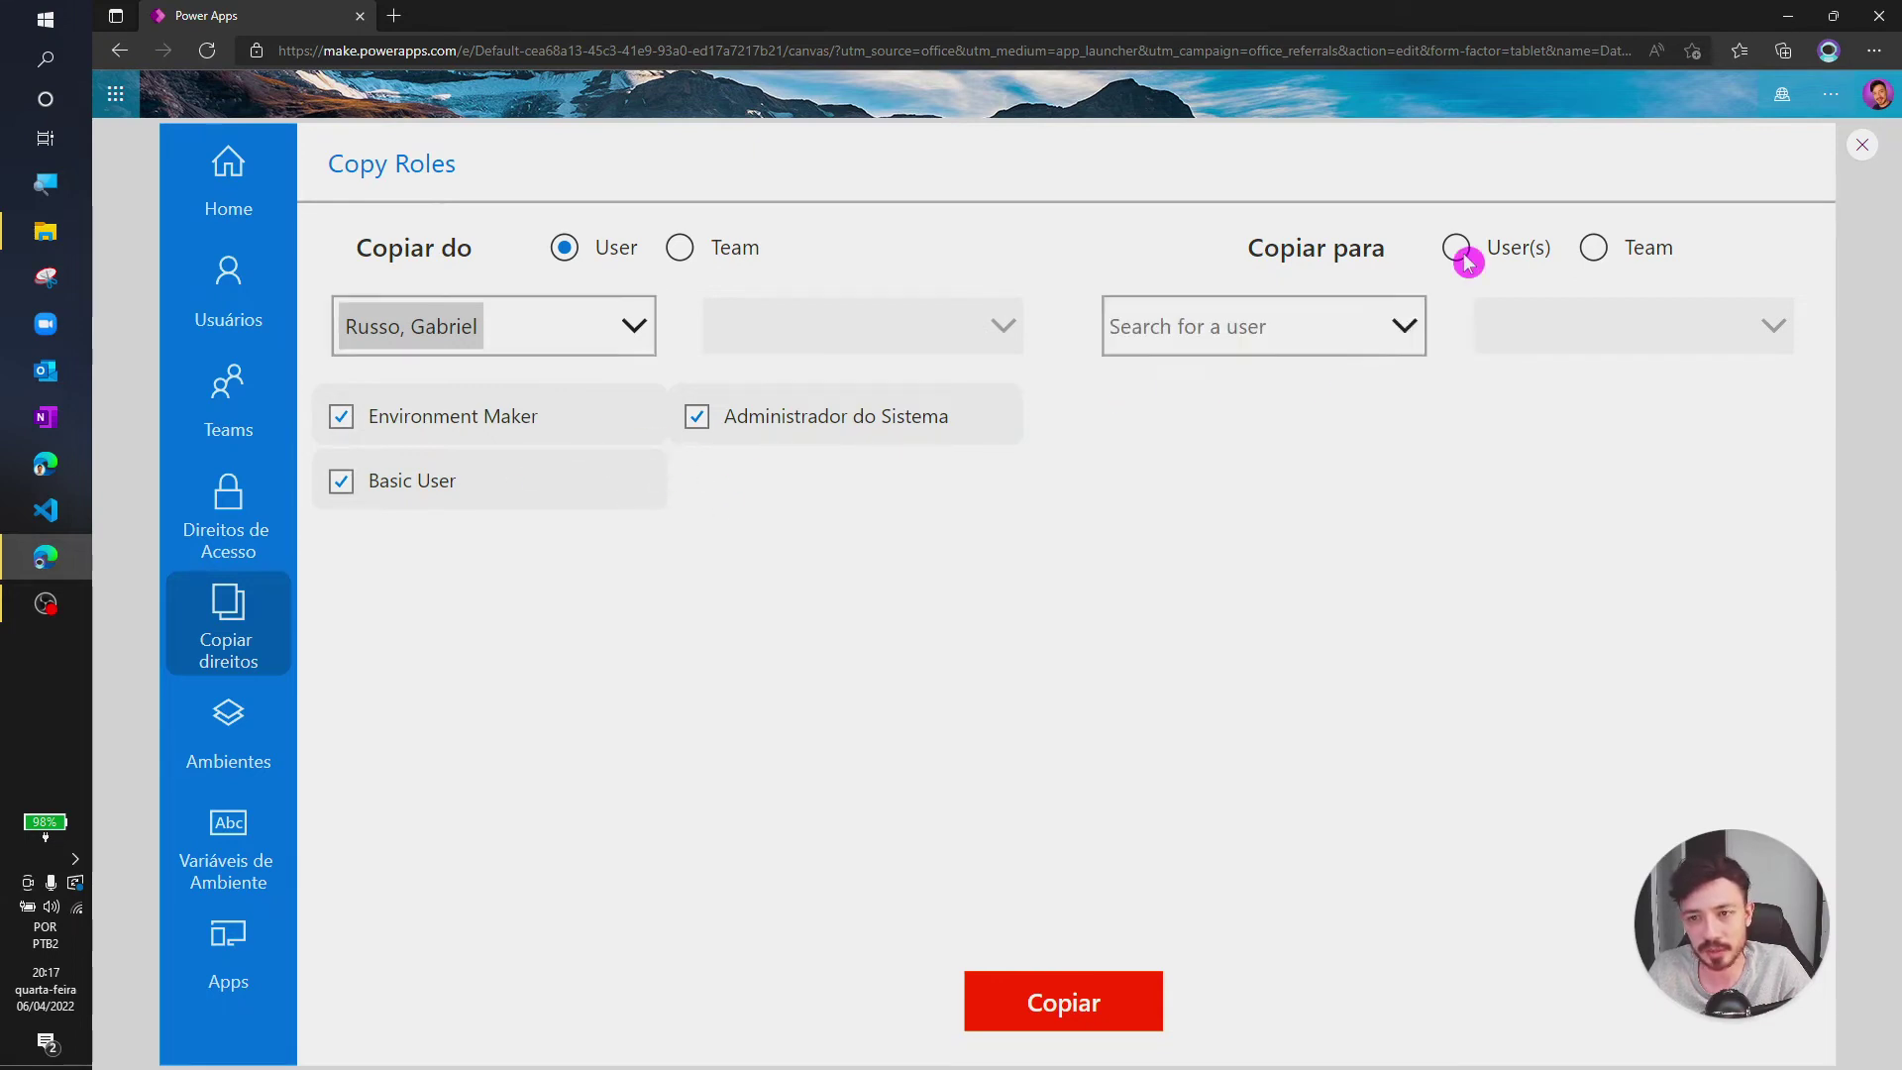
{"action": "left_click", "coordinate": [1253, 322]}
{"action": "type", "text": "john"}
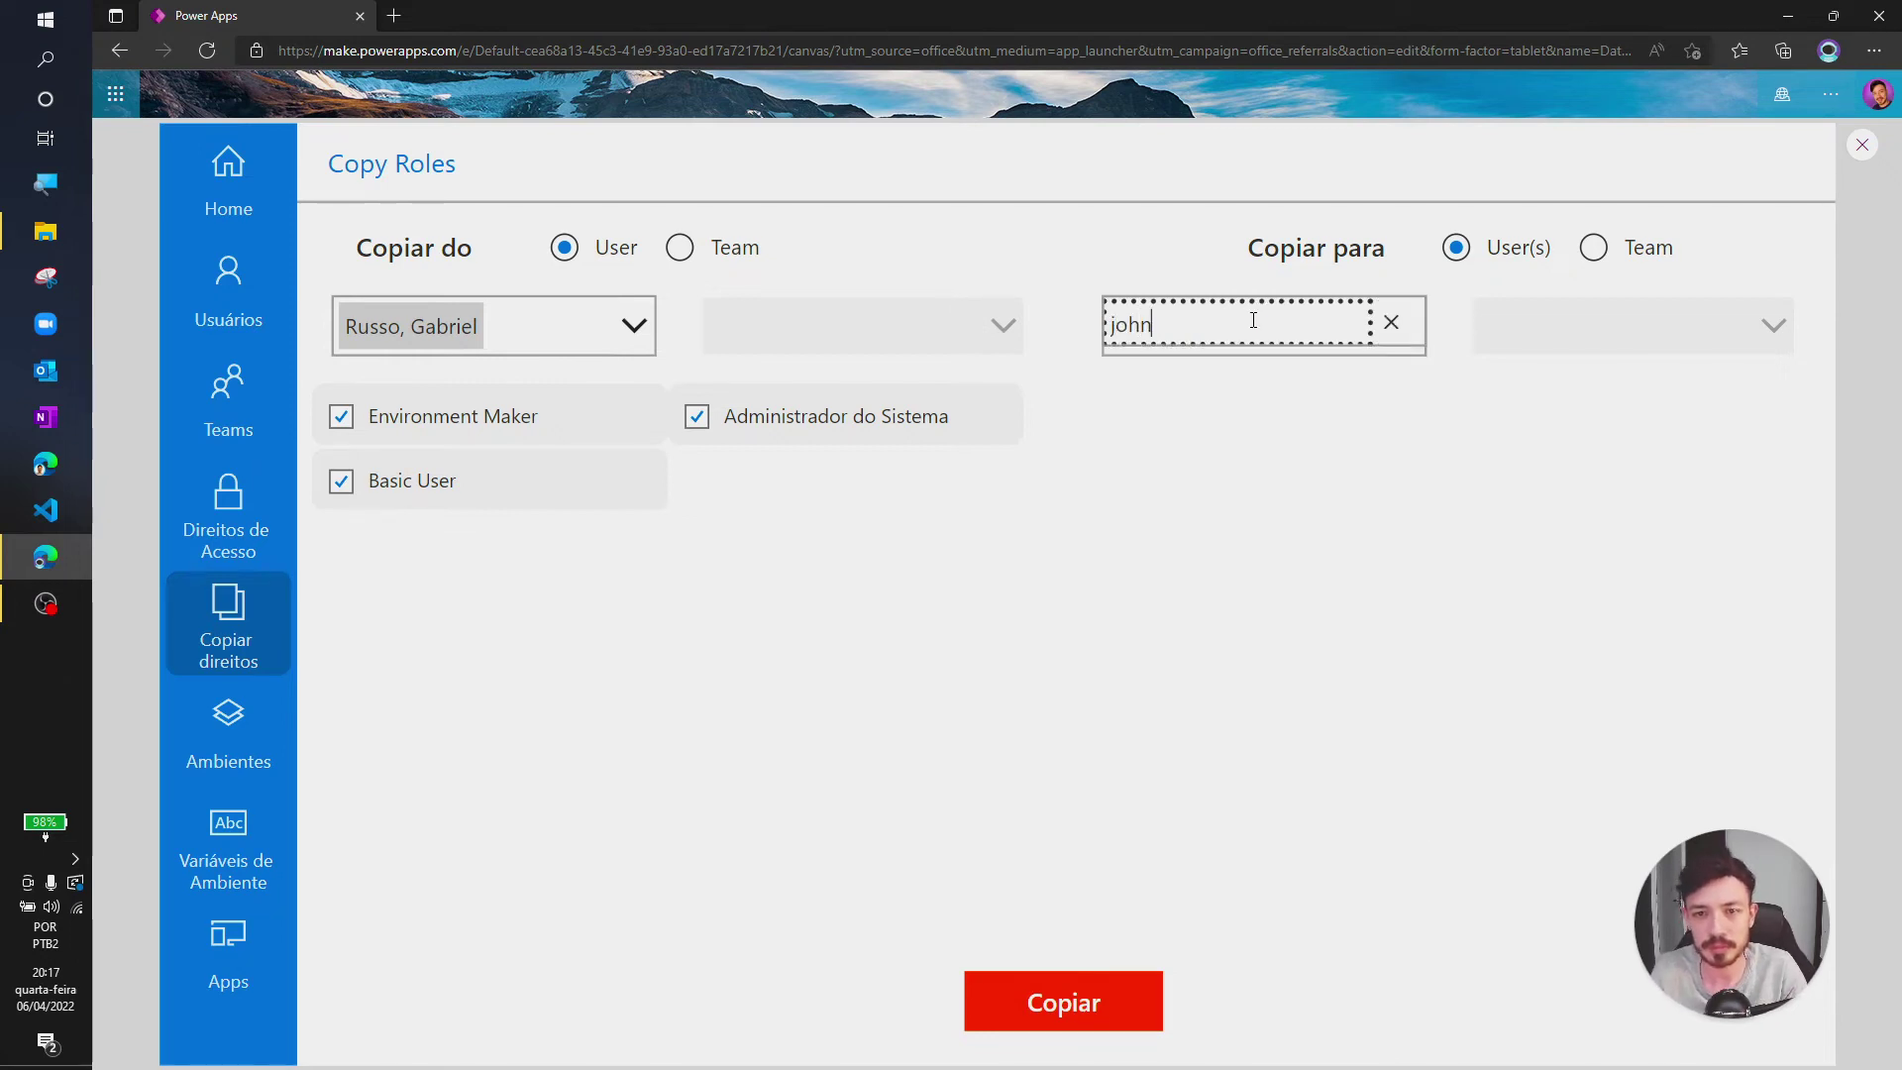
{"action": "left_click", "coordinate": [1252, 493]}
{"action": "left_click", "coordinate": [1278, 477]}
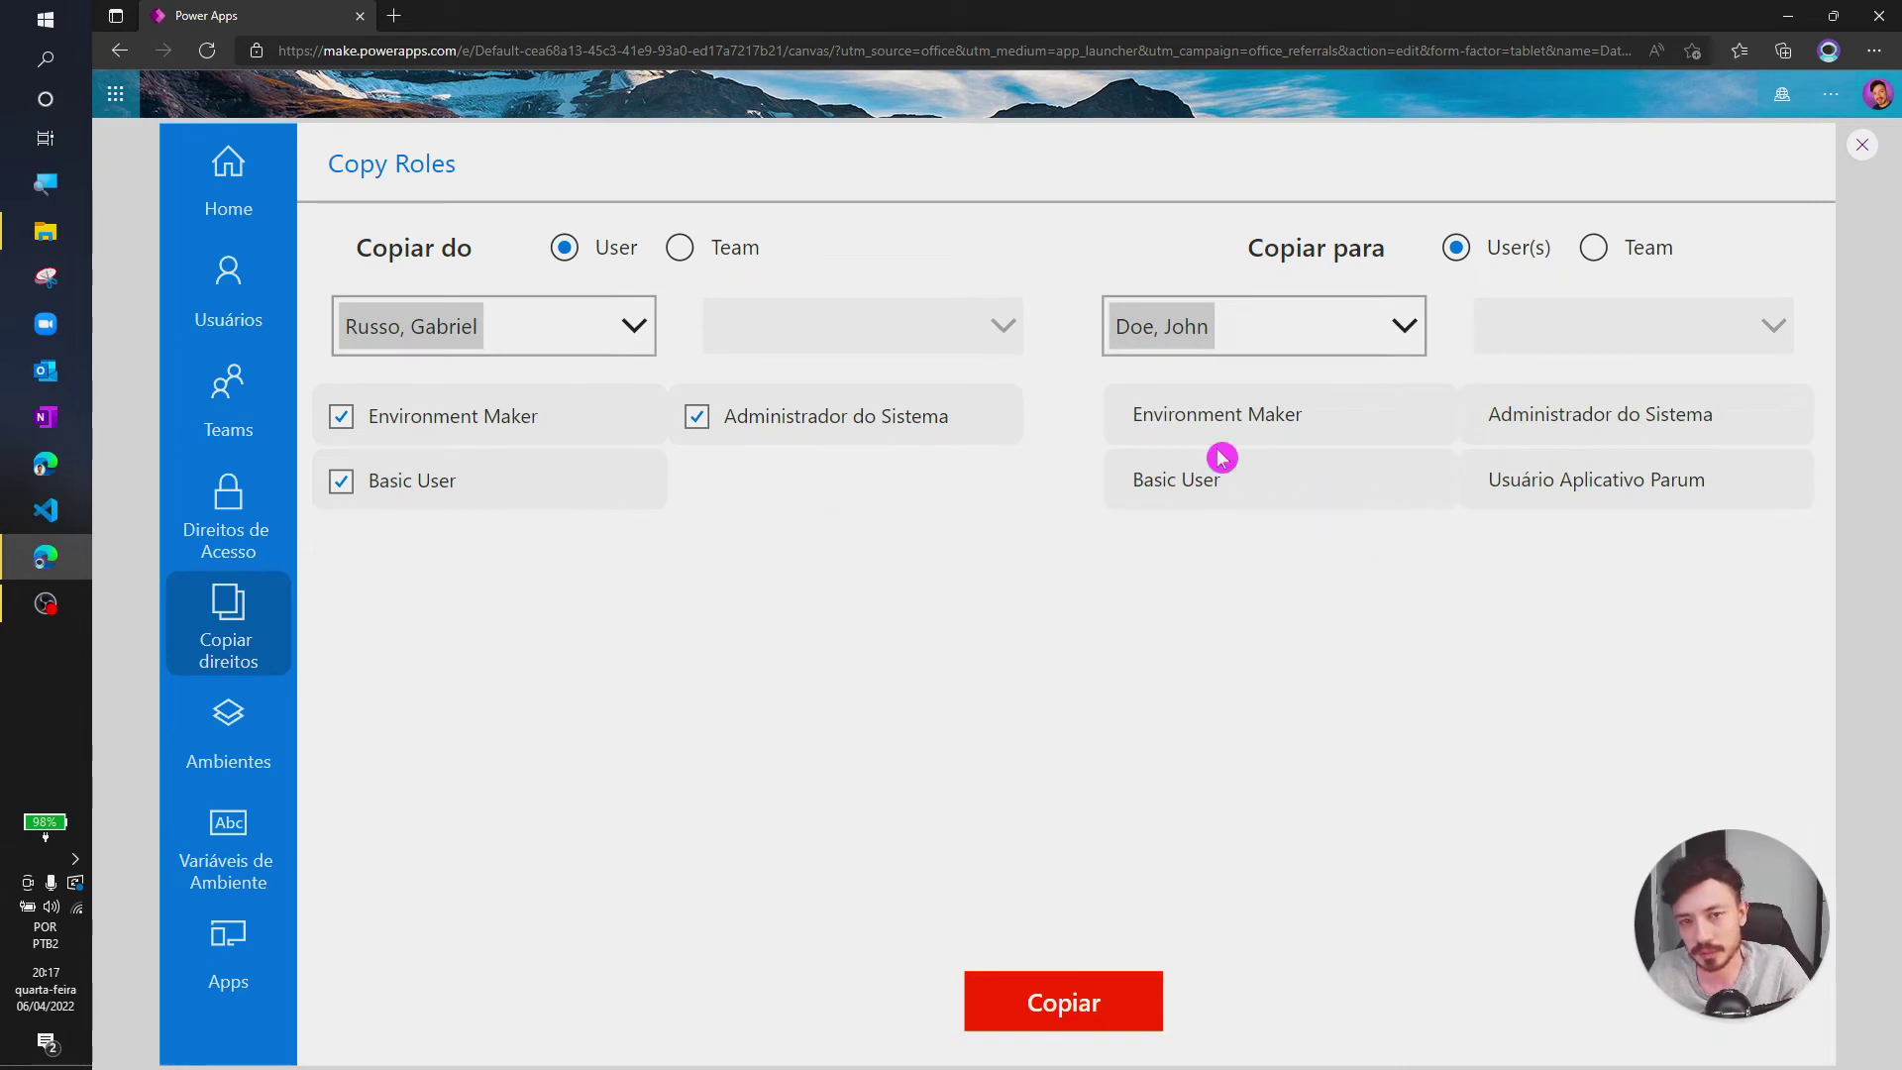
Change the Copiar do user to the one currently chosen as the copy target.
{"action": "left_click", "coordinate": [626, 337]}
{"action": "type", "text": "joph"}
{"action": "type", "text": "hn"}
{"action": "left_click", "coordinate": [495, 421]}
Replace the Copiar para user with the former source user so that only that user is the target.
{"action": "left_click", "coordinate": [1263, 325]}
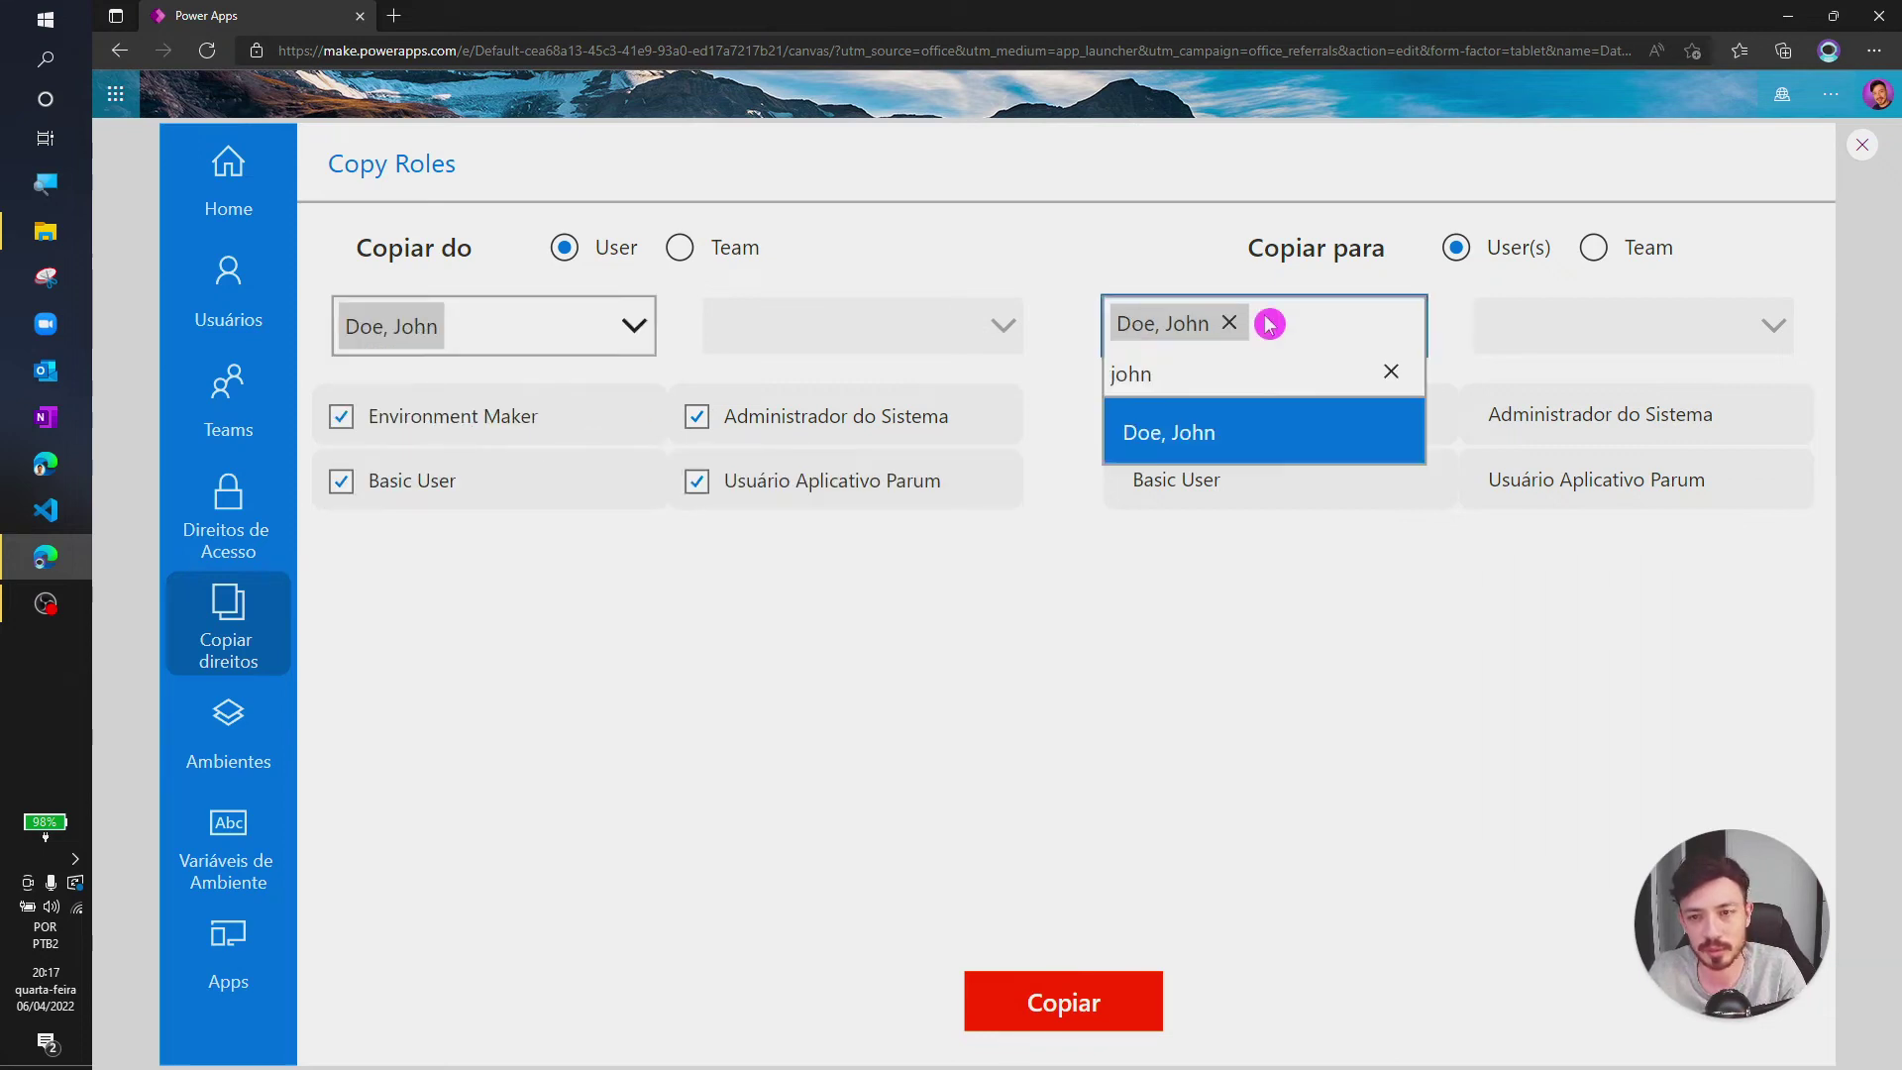
{"action": "key", "text": "BackSpace"}
{"action": "key", "text": "BackSpace"}
{"action": "key", "text": "BackSpace"}
{"action": "key", "text": "BackSpace"}
{"action": "type", "text": "gabriel"}
{"action": "left_click", "coordinate": [1287, 432]}
{"action": "left_click", "coordinate": [1236, 709]}
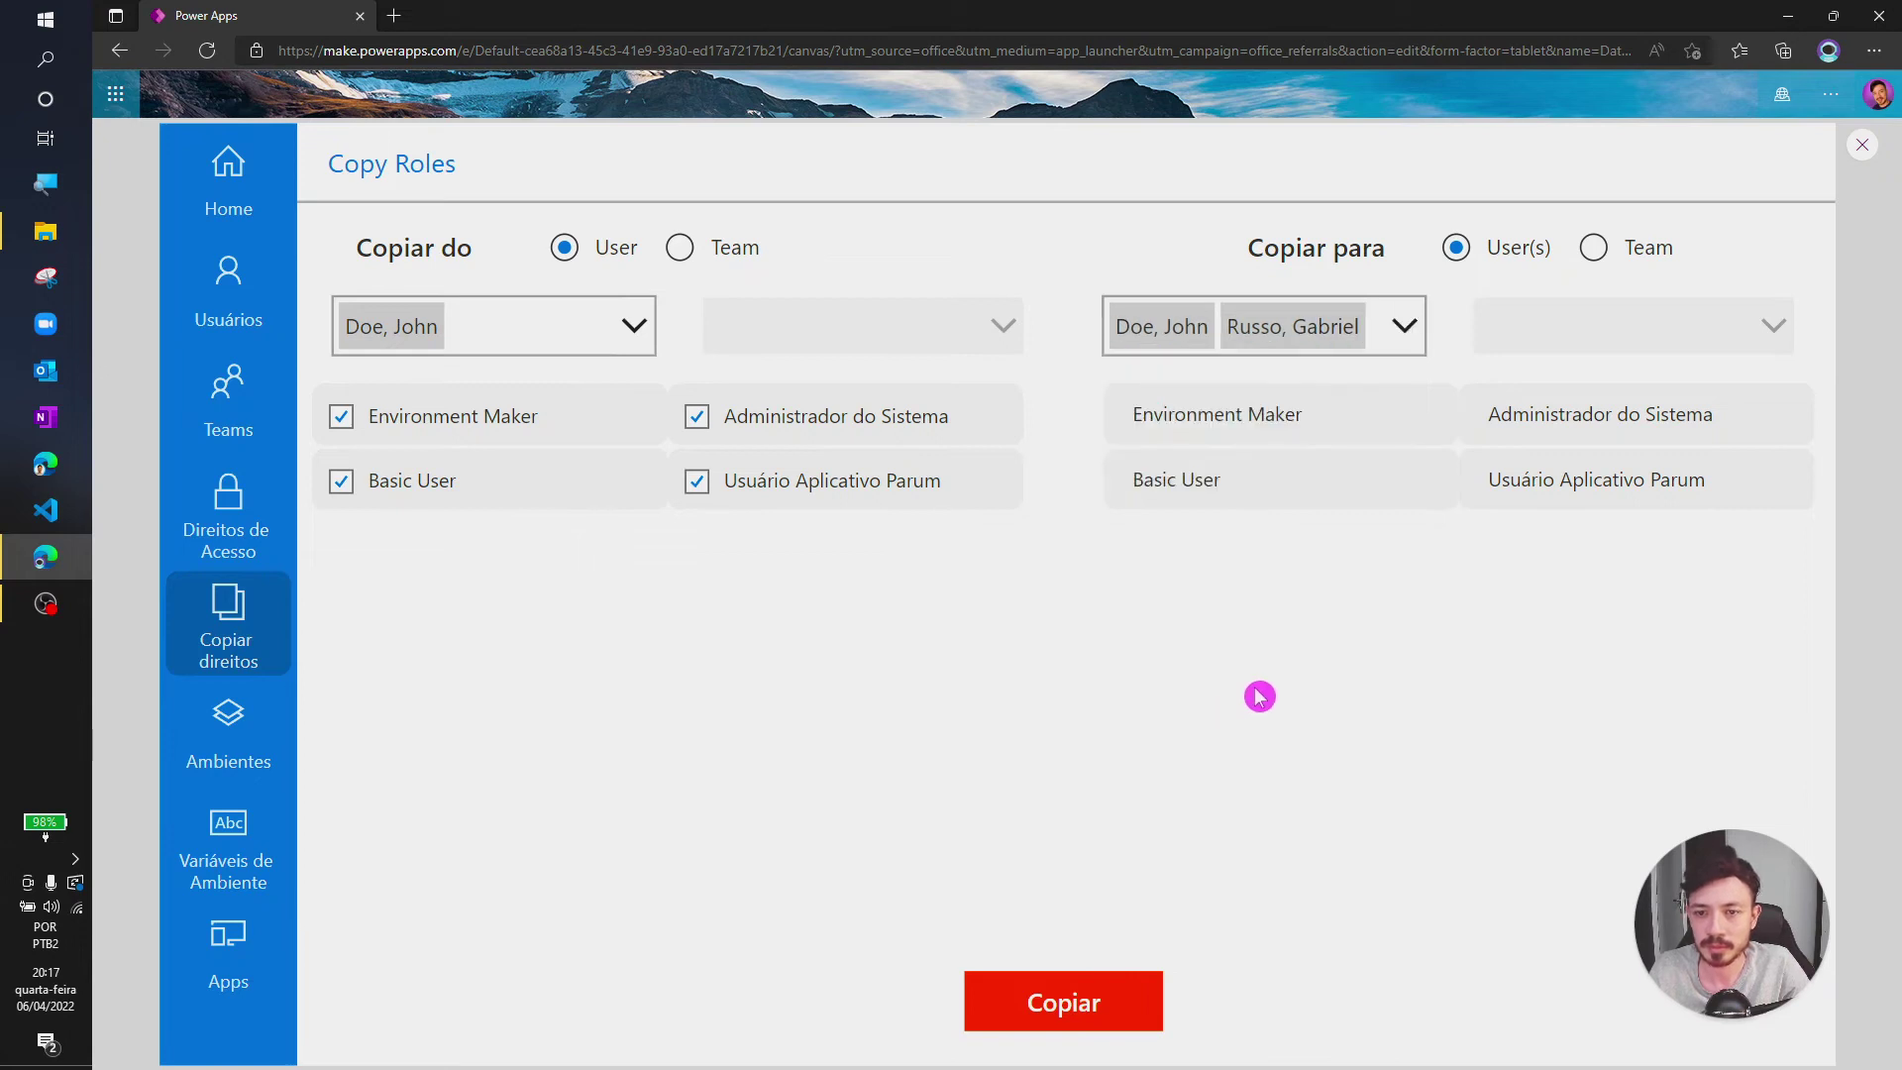
{"action": "left_click", "coordinate": [1194, 339]}
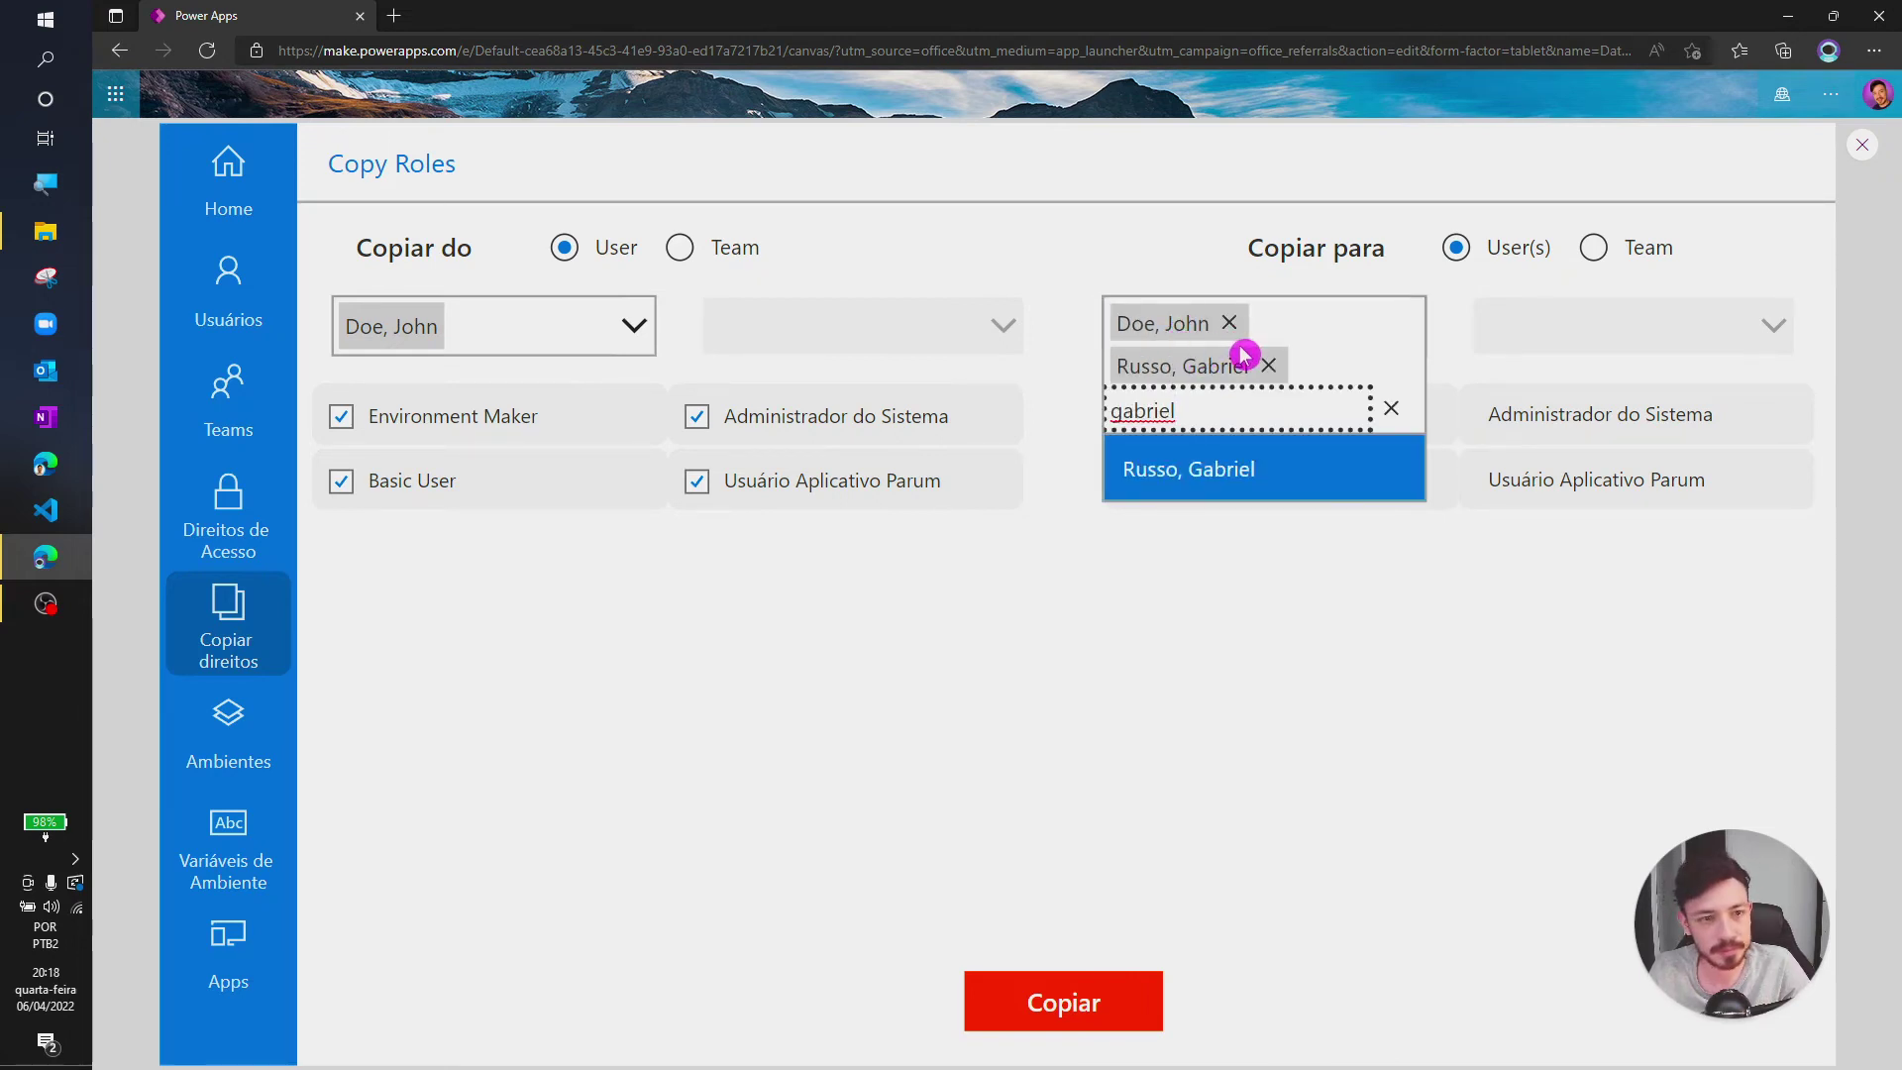
{"action": "left_click", "coordinate": [1229, 323]}
{"action": "left_click", "coordinate": [1303, 618]}
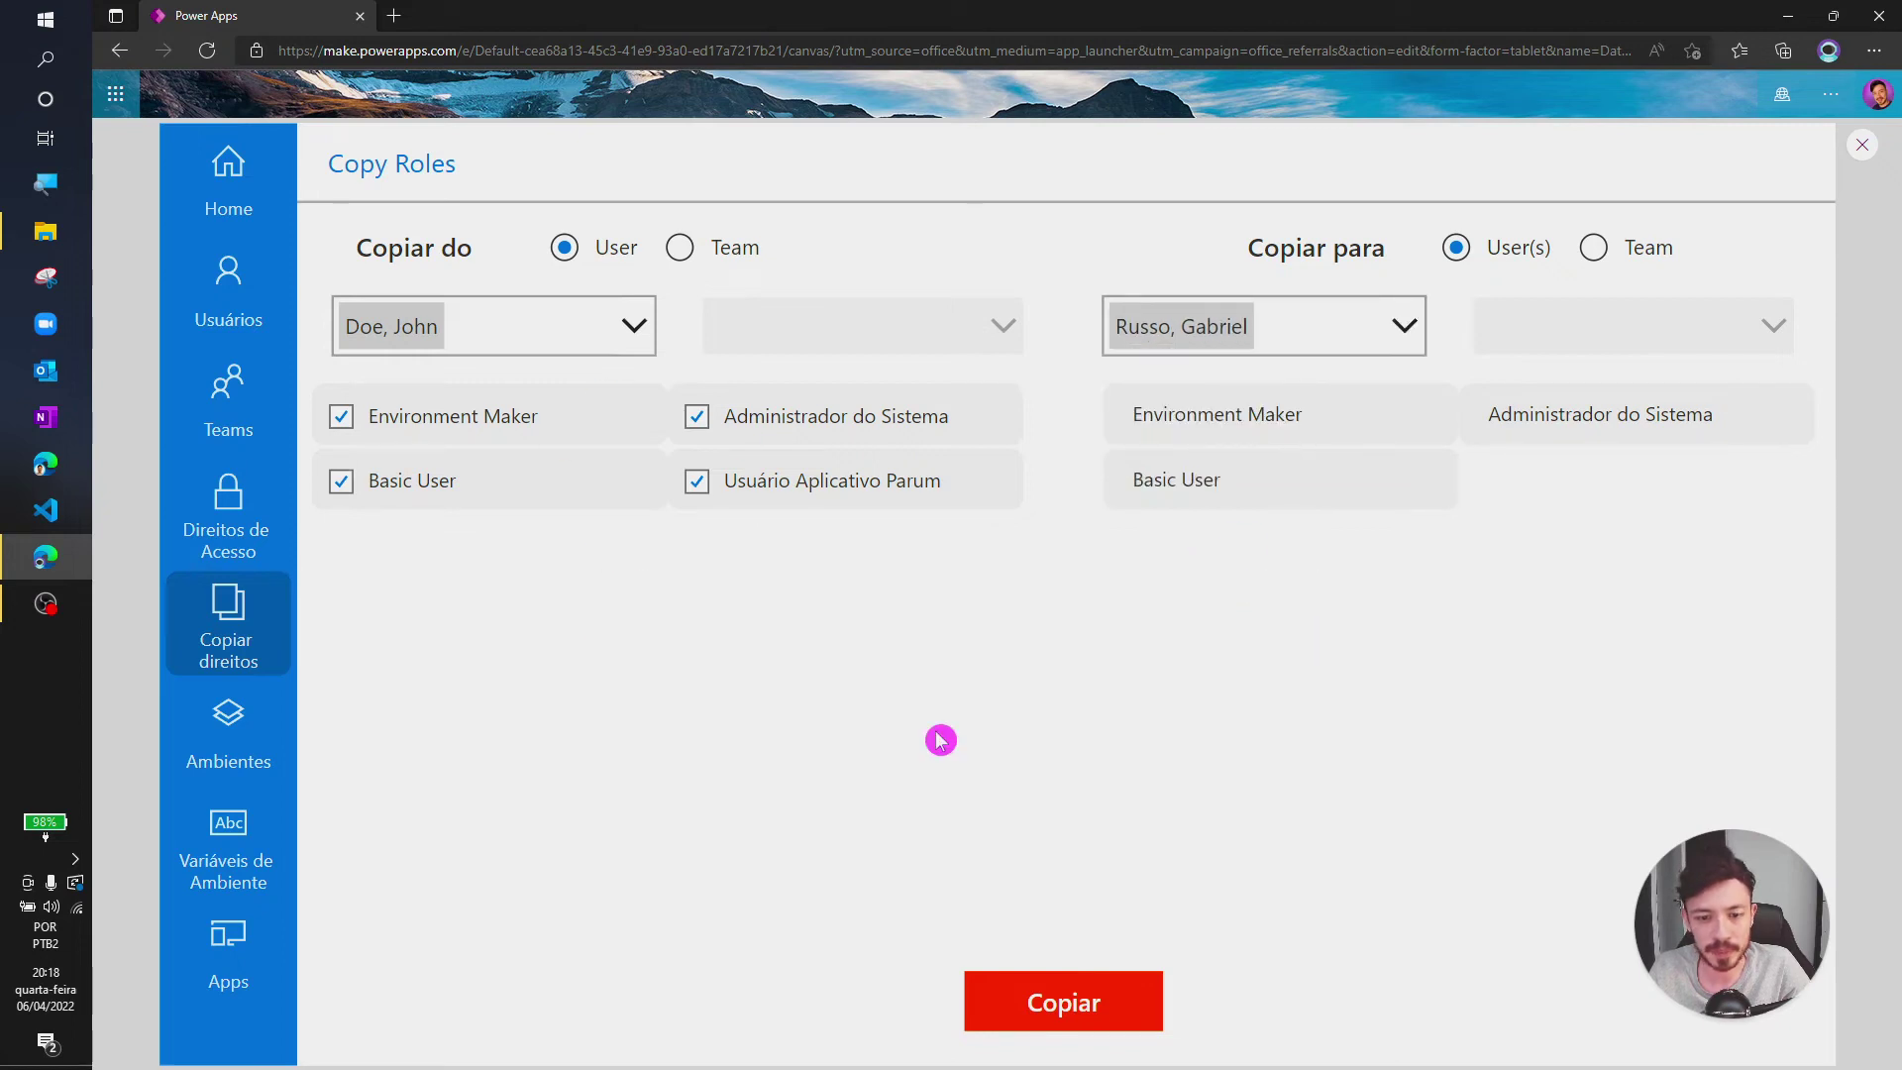
Copy the source user's roles to the target user, check the Copiar button in the editor, and run the copy again in preview.
{"action": "left_click", "coordinate": [1146, 1003]}
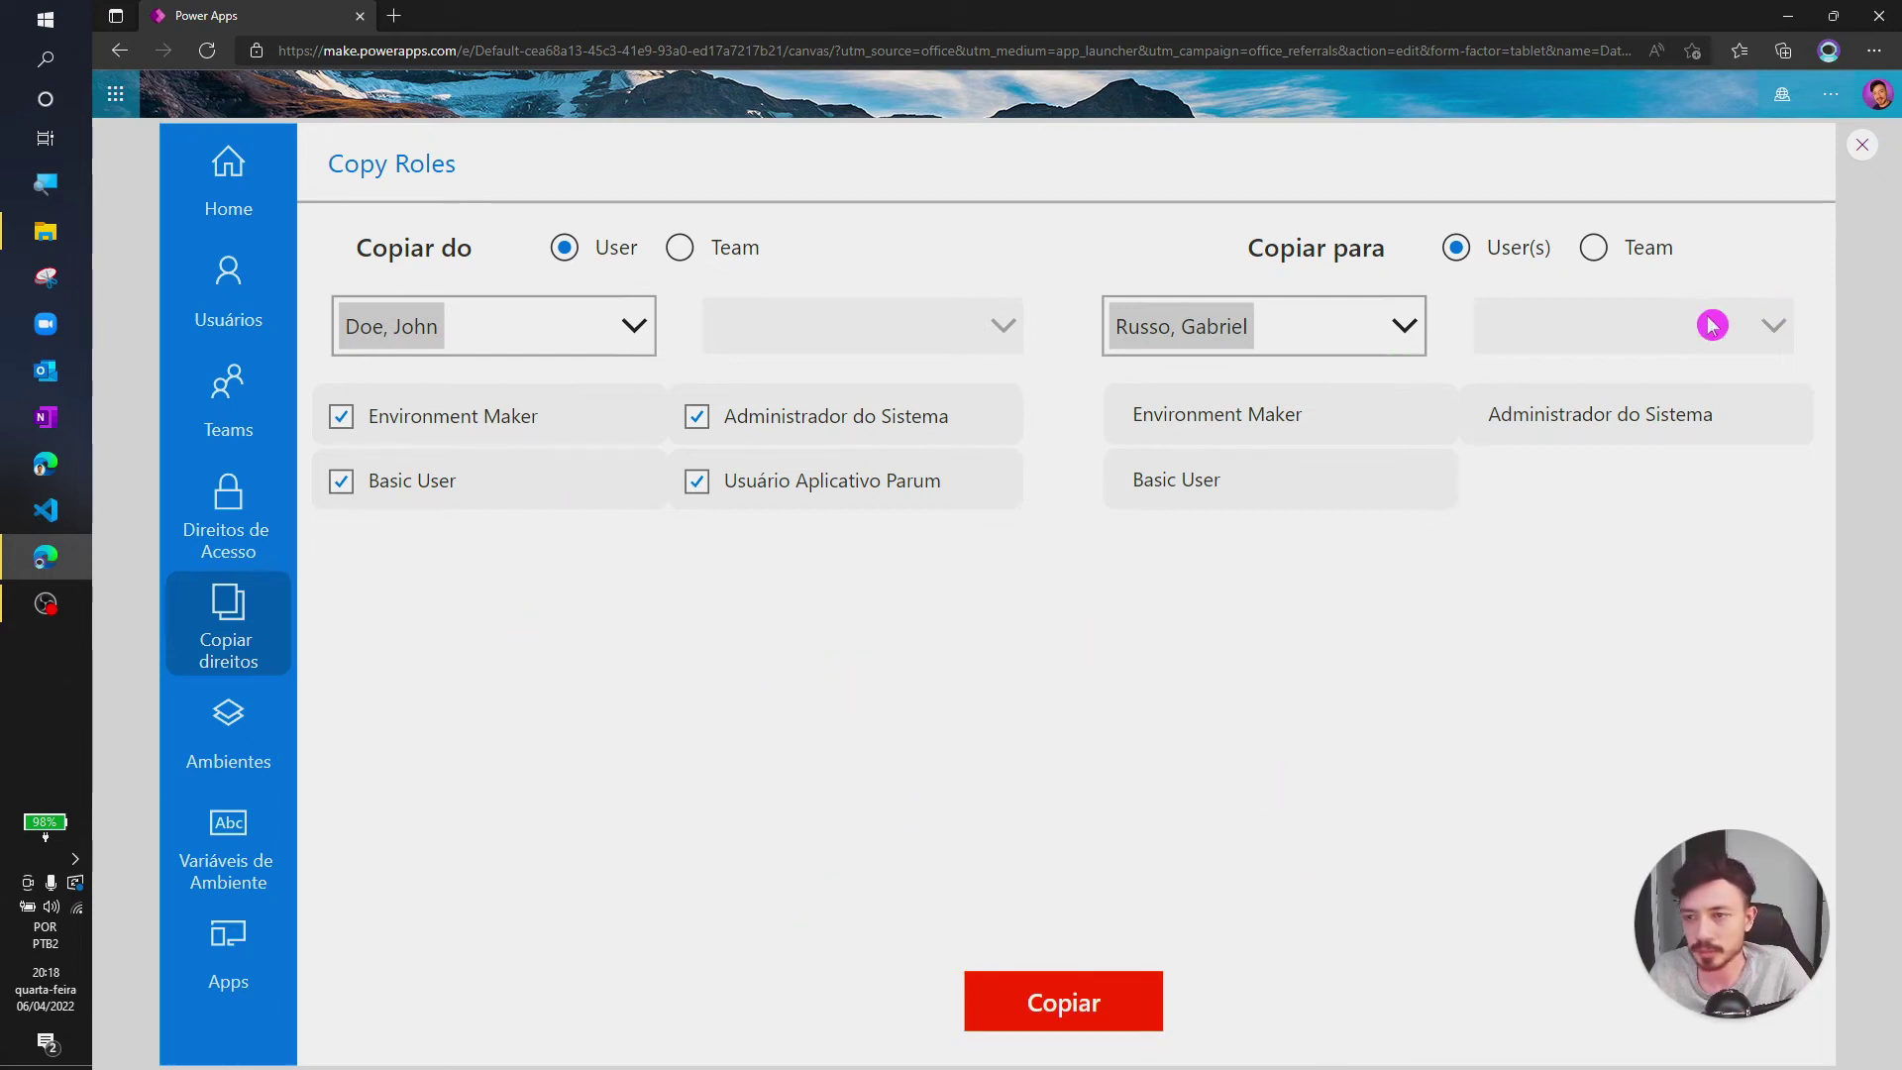
{"action": "left_click", "coordinate": [1854, 168]}
{"action": "left_click", "coordinate": [1167, 861]}
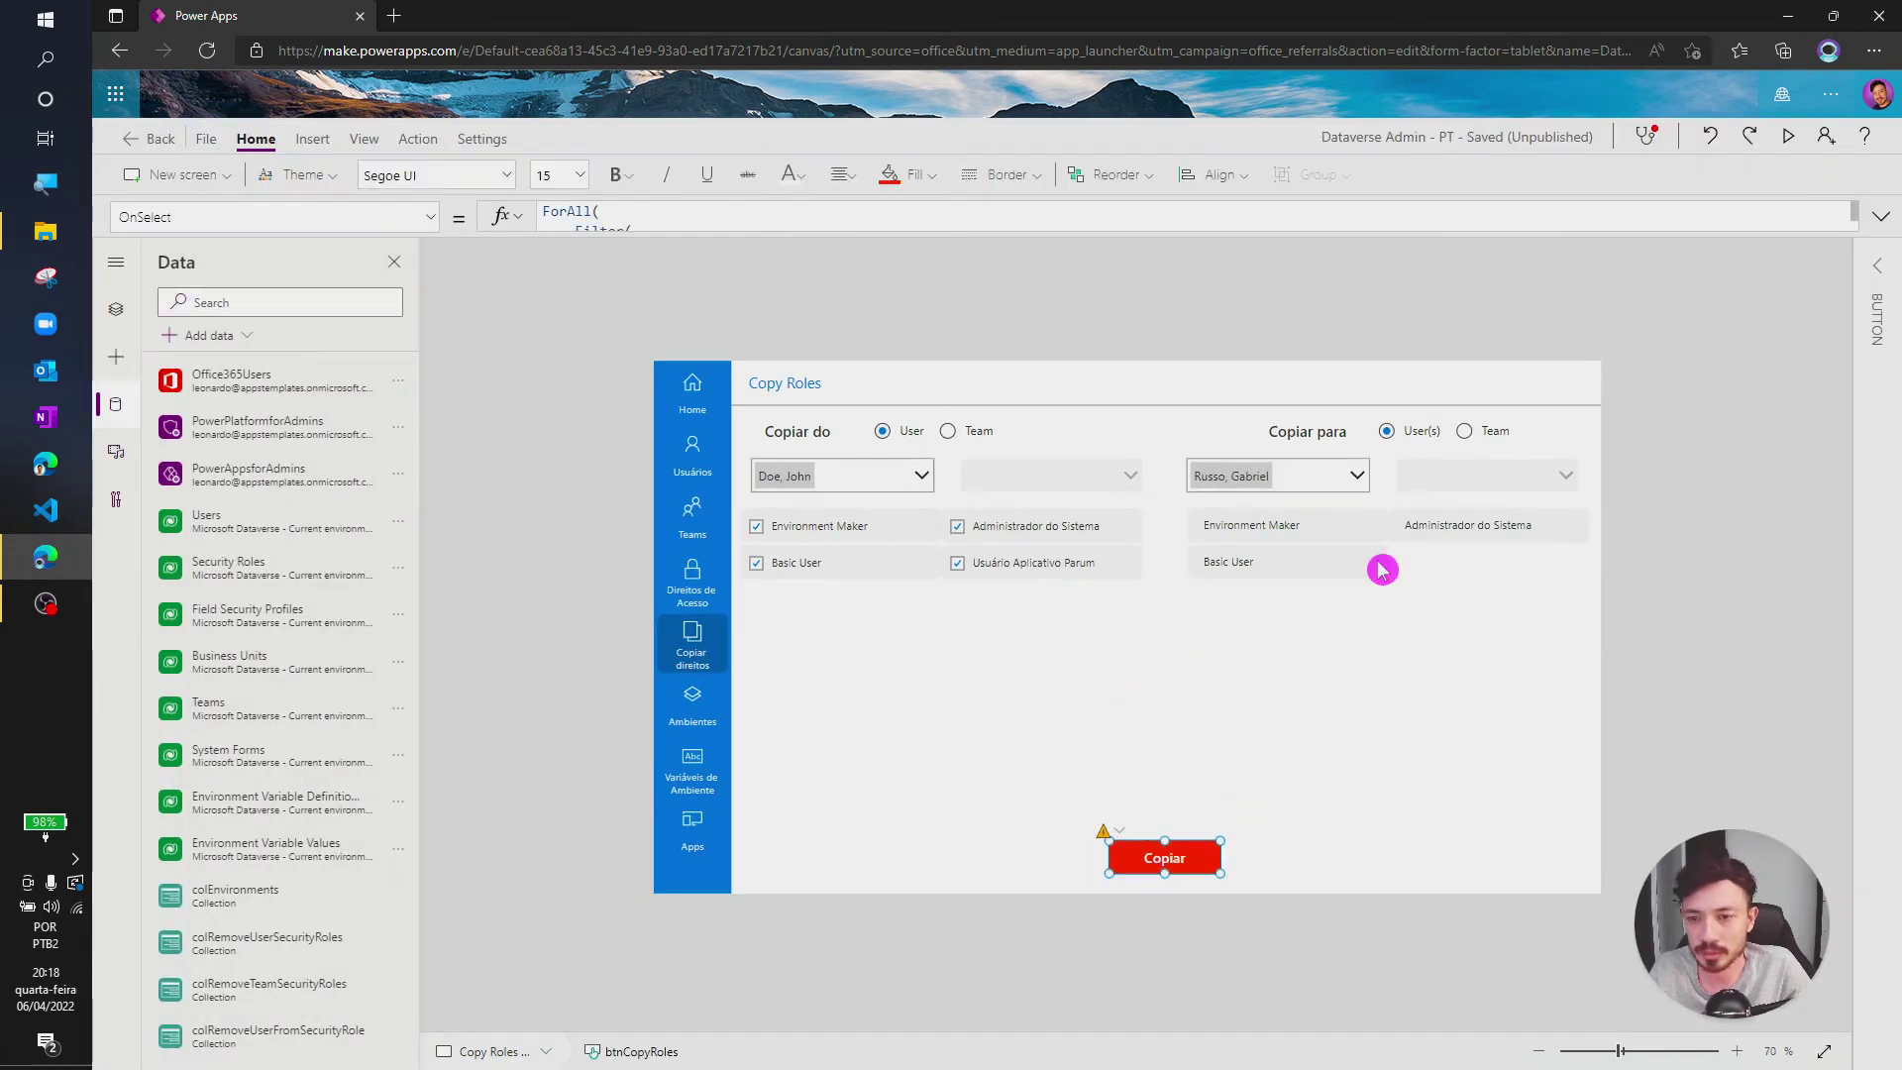
{"action": "left_click", "coordinate": [1789, 139]}
{"action": "left_click", "coordinate": [1082, 1008]}
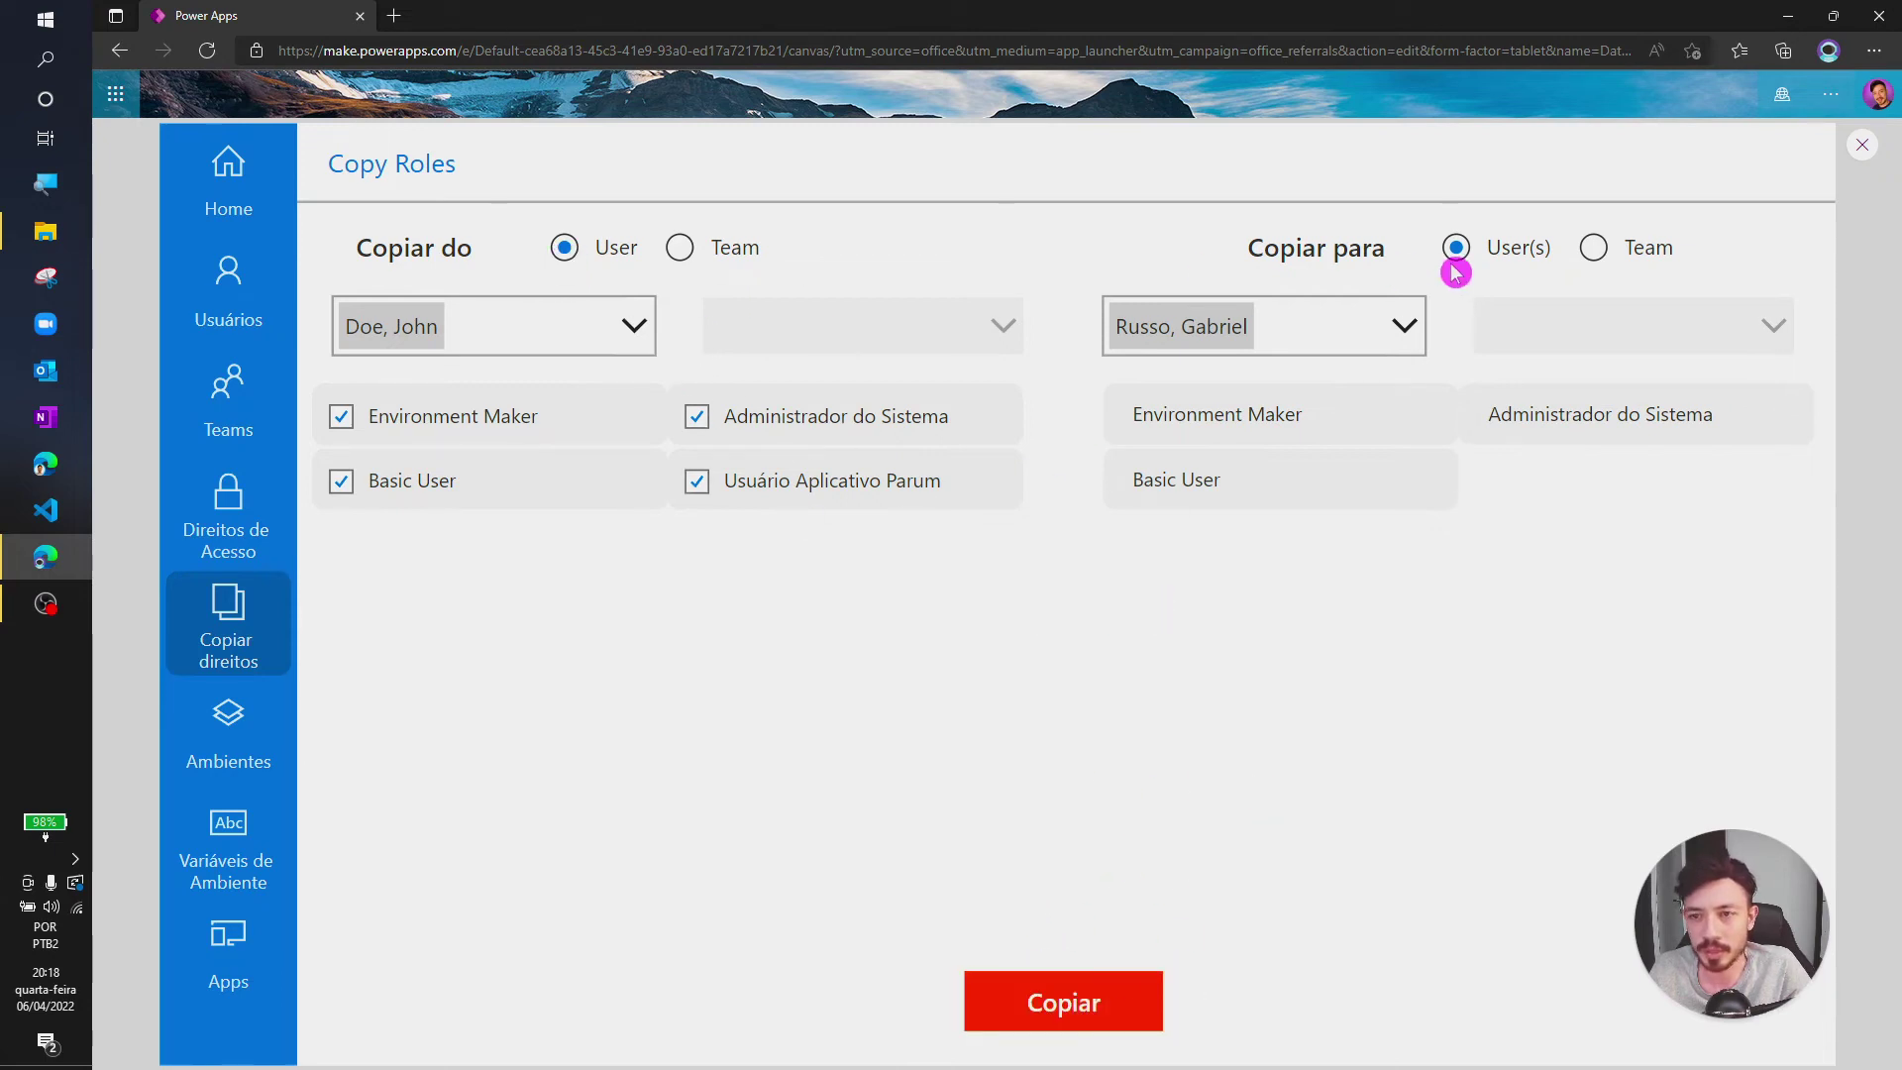
Deselect and reselect the Copiar para user to refresh the roles listed for them.
{"action": "left_click", "coordinate": [1409, 324]}
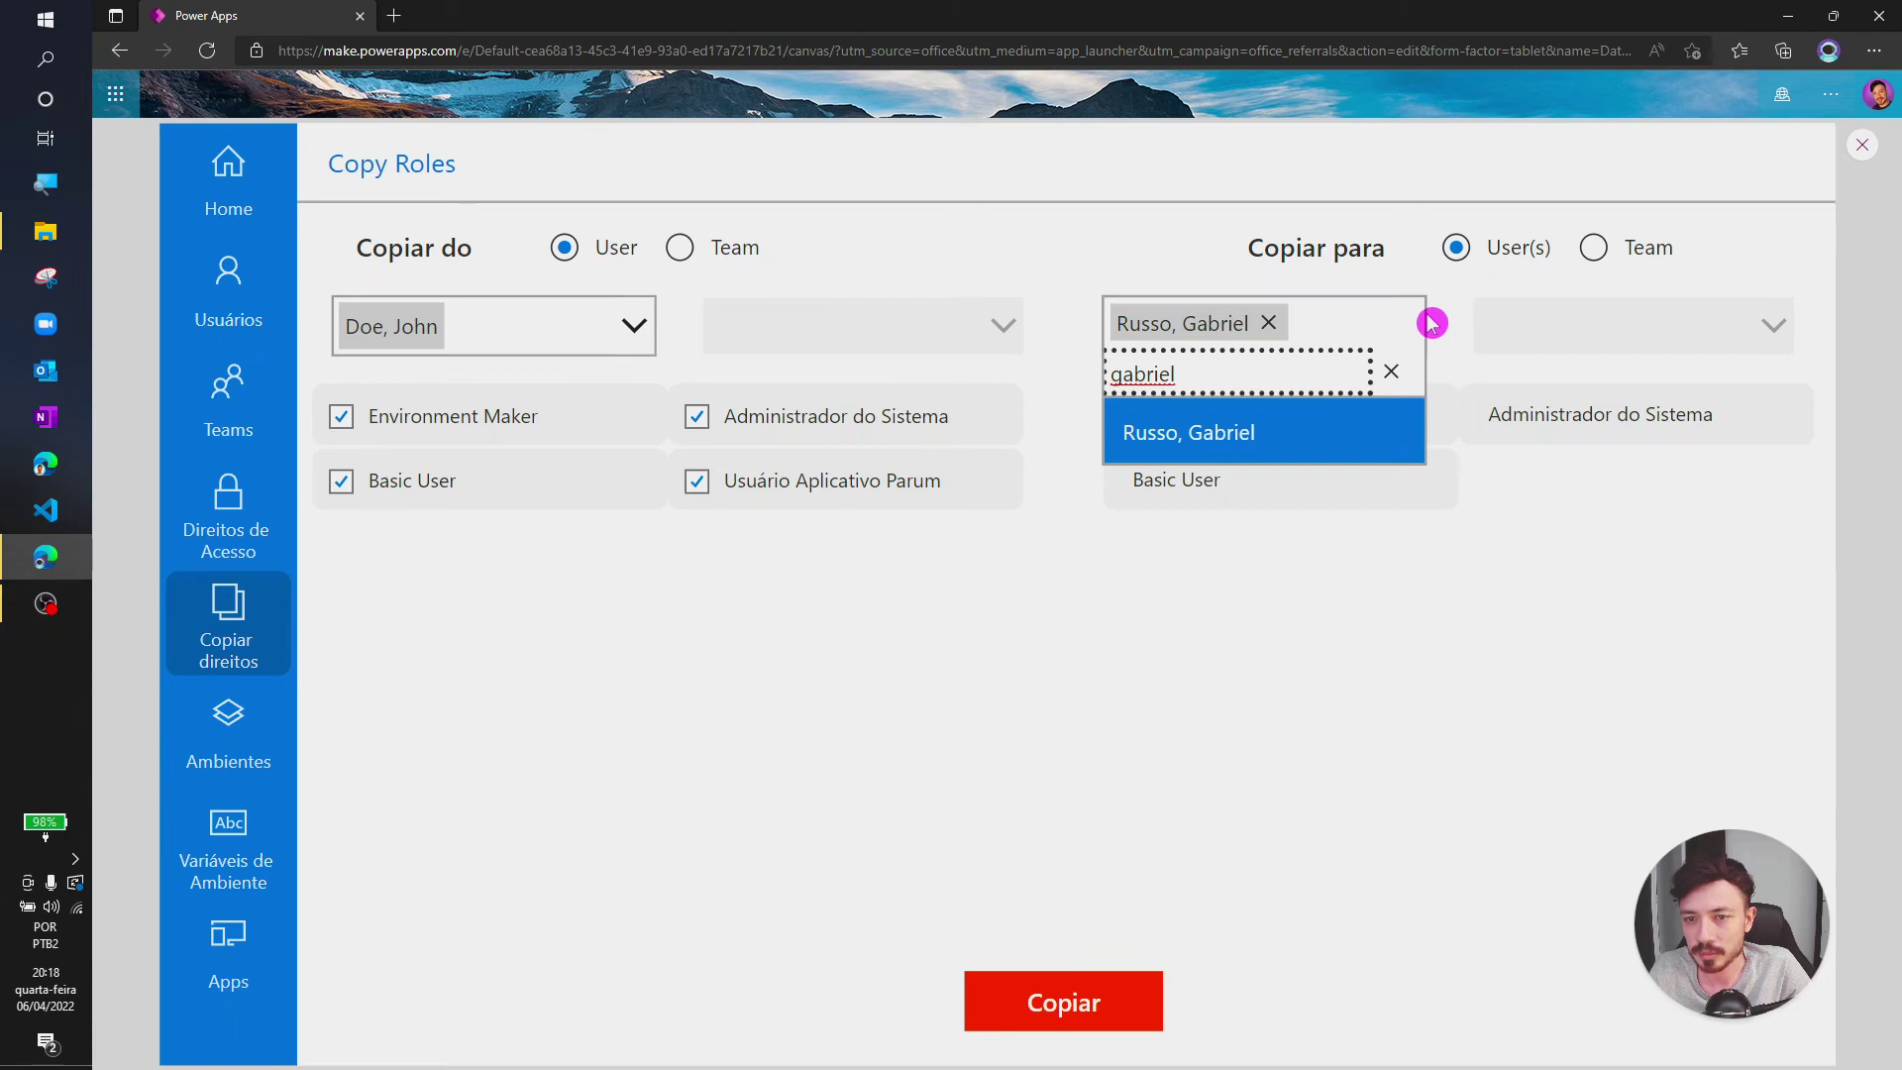
{"action": "left_click", "coordinate": [1265, 432]}
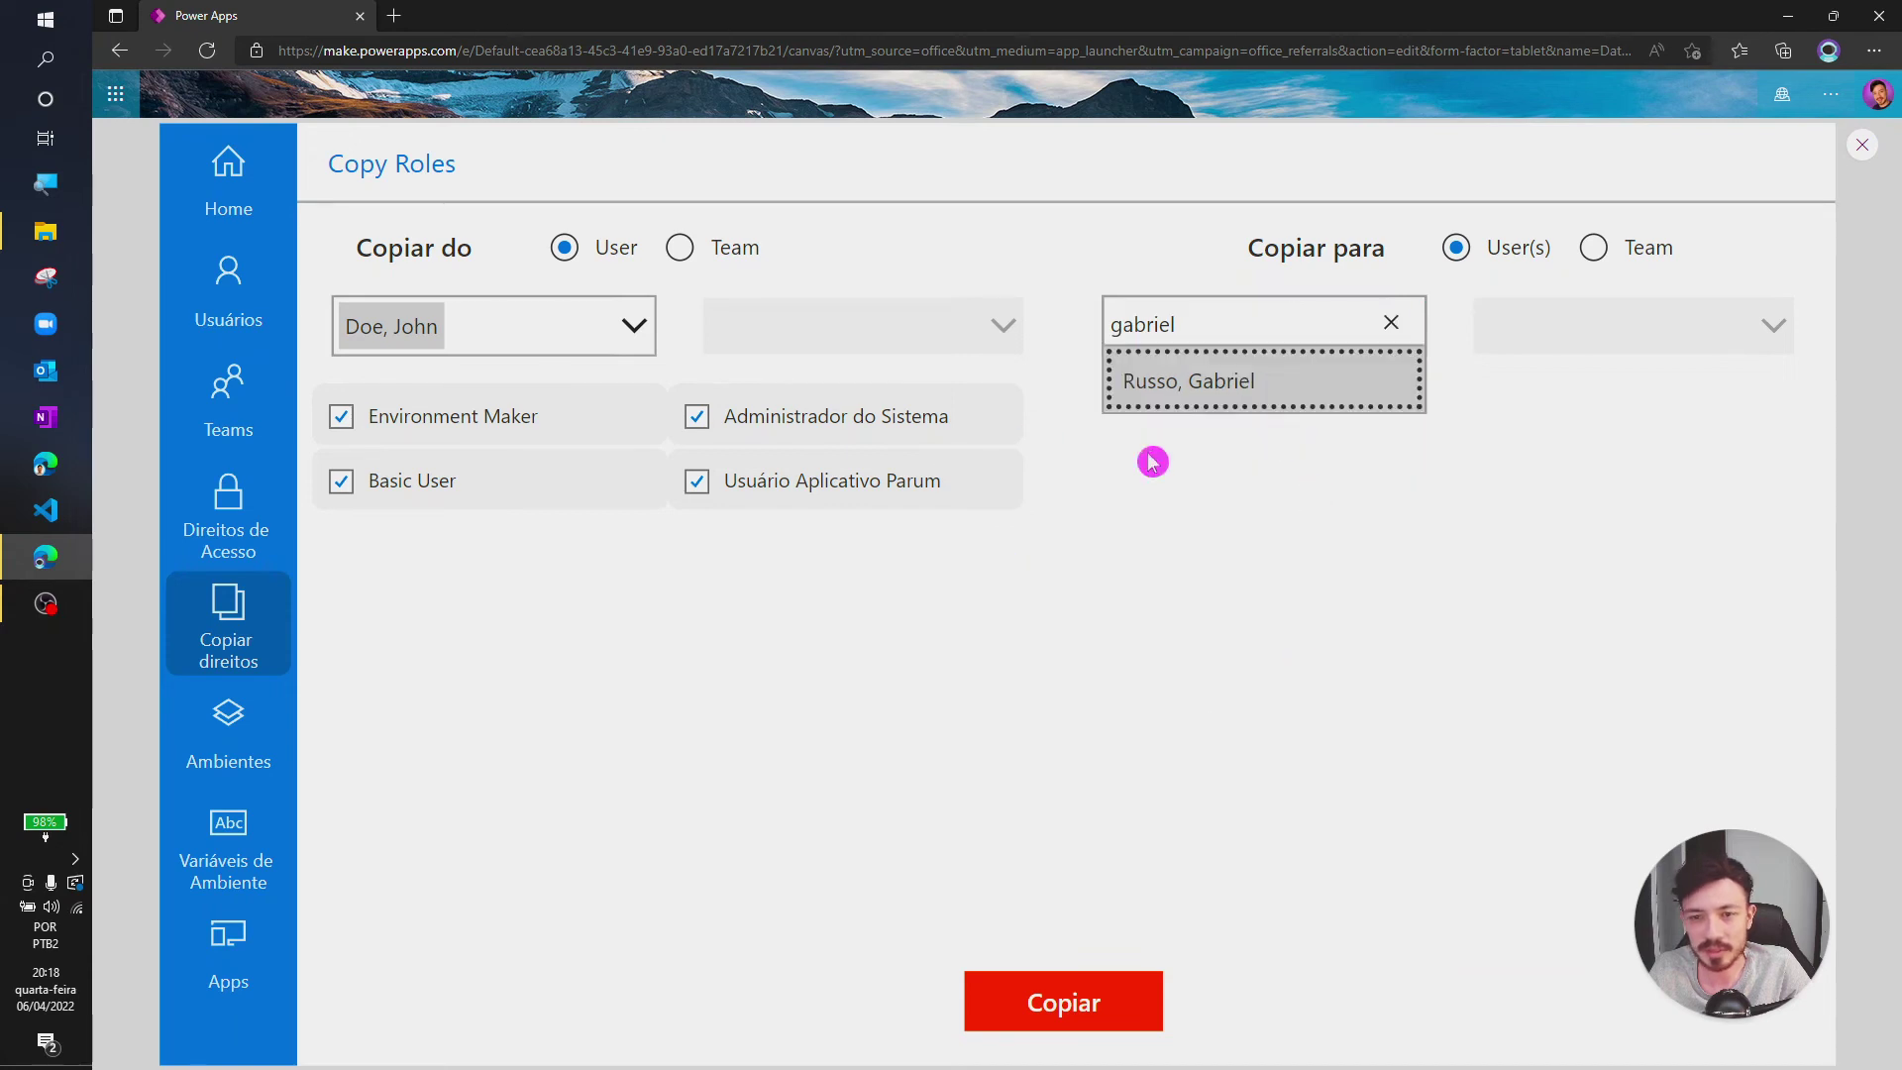
{"action": "left_click", "coordinate": [1265, 361]}
{"action": "left_click", "coordinate": [657, 619]}
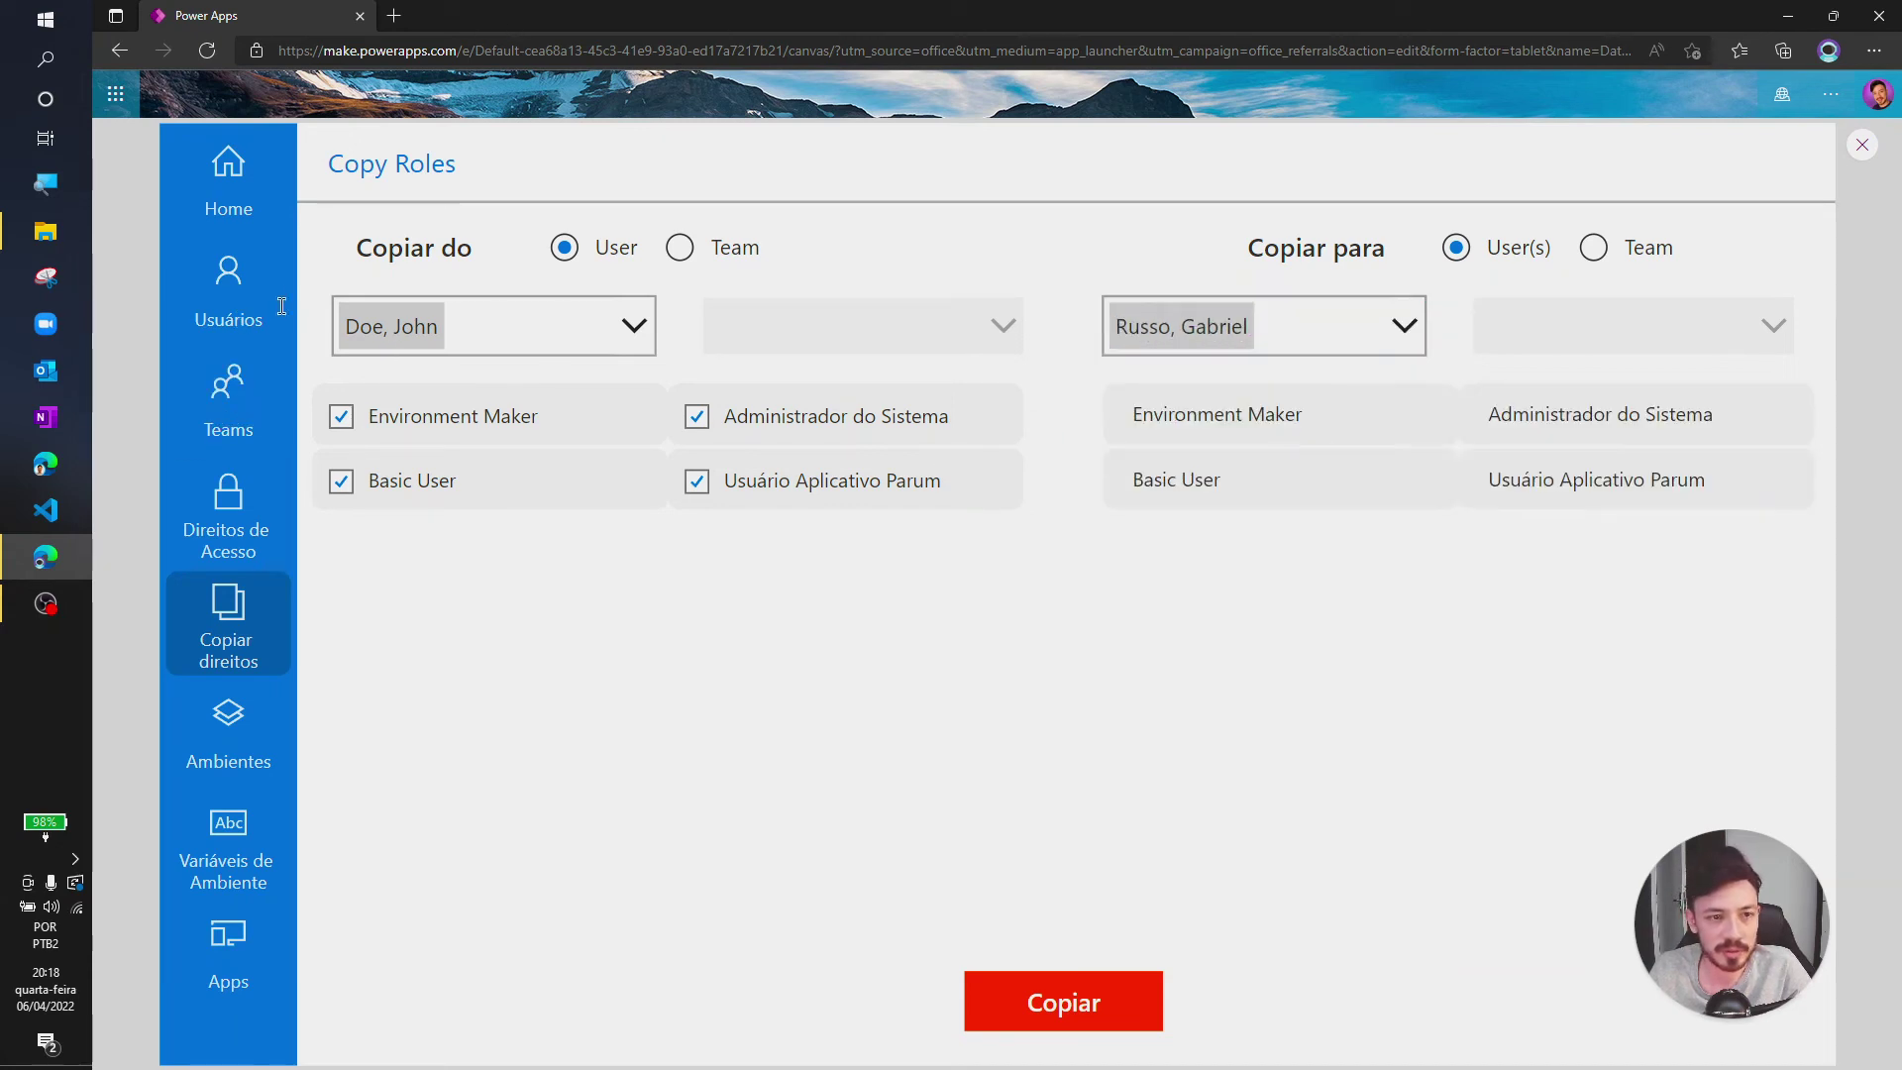
On the Usuários screen, search for the target user by name and review their security roles.
{"action": "left_click", "coordinate": [281, 306]}
{"action": "left_click", "coordinate": [453, 269]}
{"action": "type", "text": "g"}
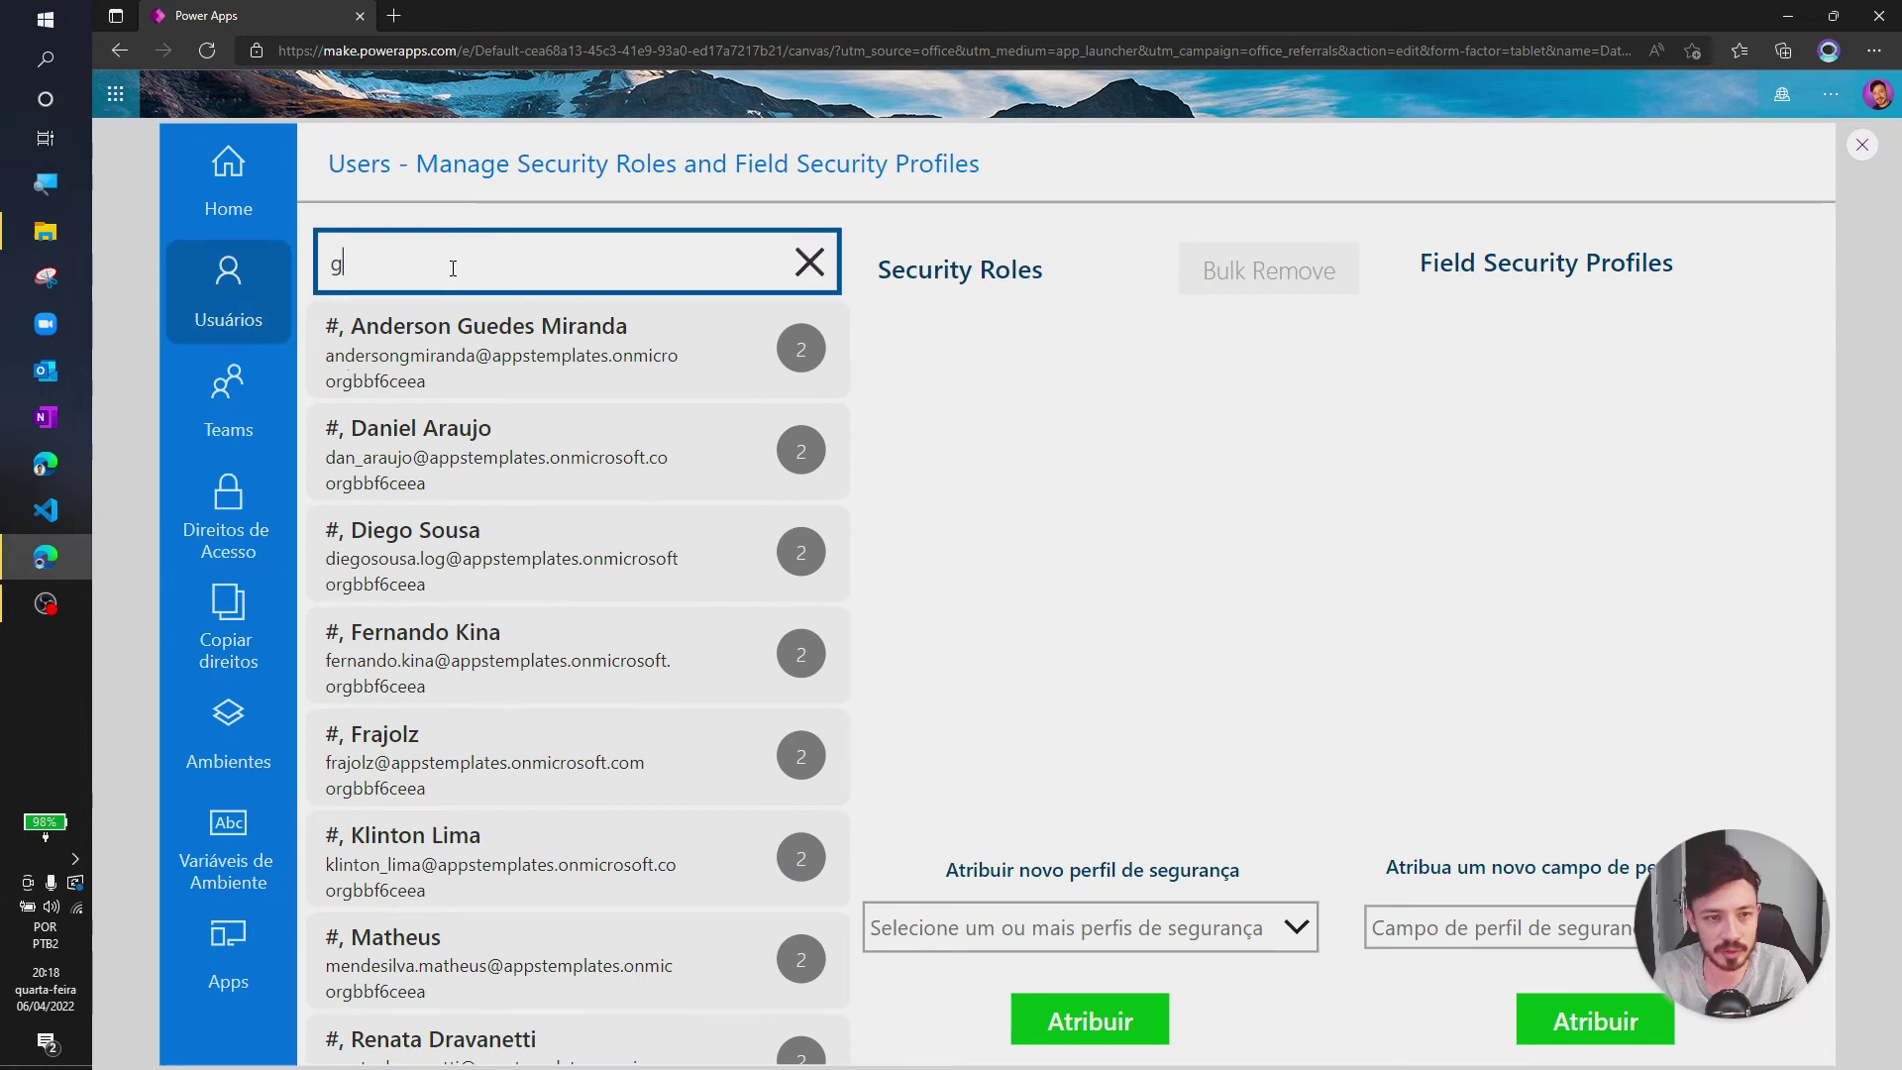
{"action": "type", "text": "abr"}
{"action": "left_click", "coordinate": [502, 352]}
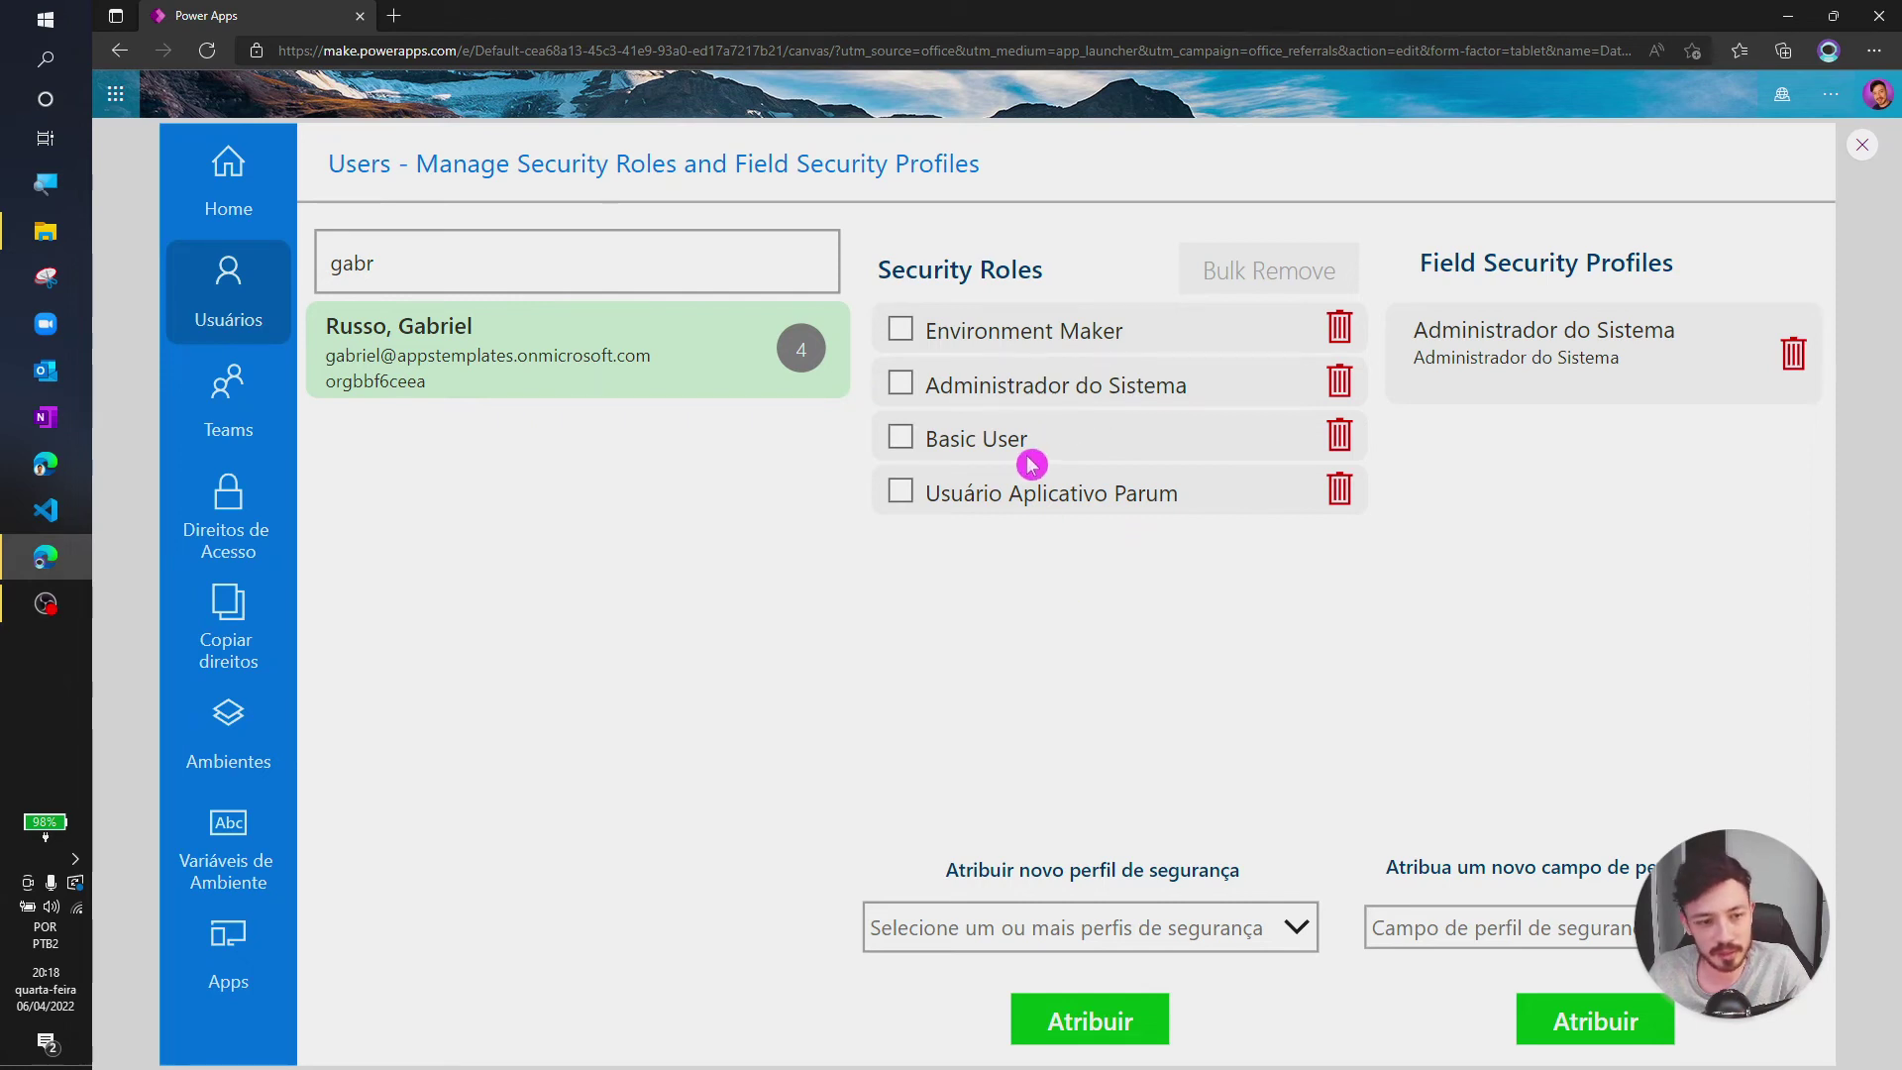
Open the Ambientes screen, browse the environments and view the user picker for appstemplates (default).
{"action": "left_click", "coordinate": [227, 751]}
{"action": "left_click", "coordinate": [394, 710]}
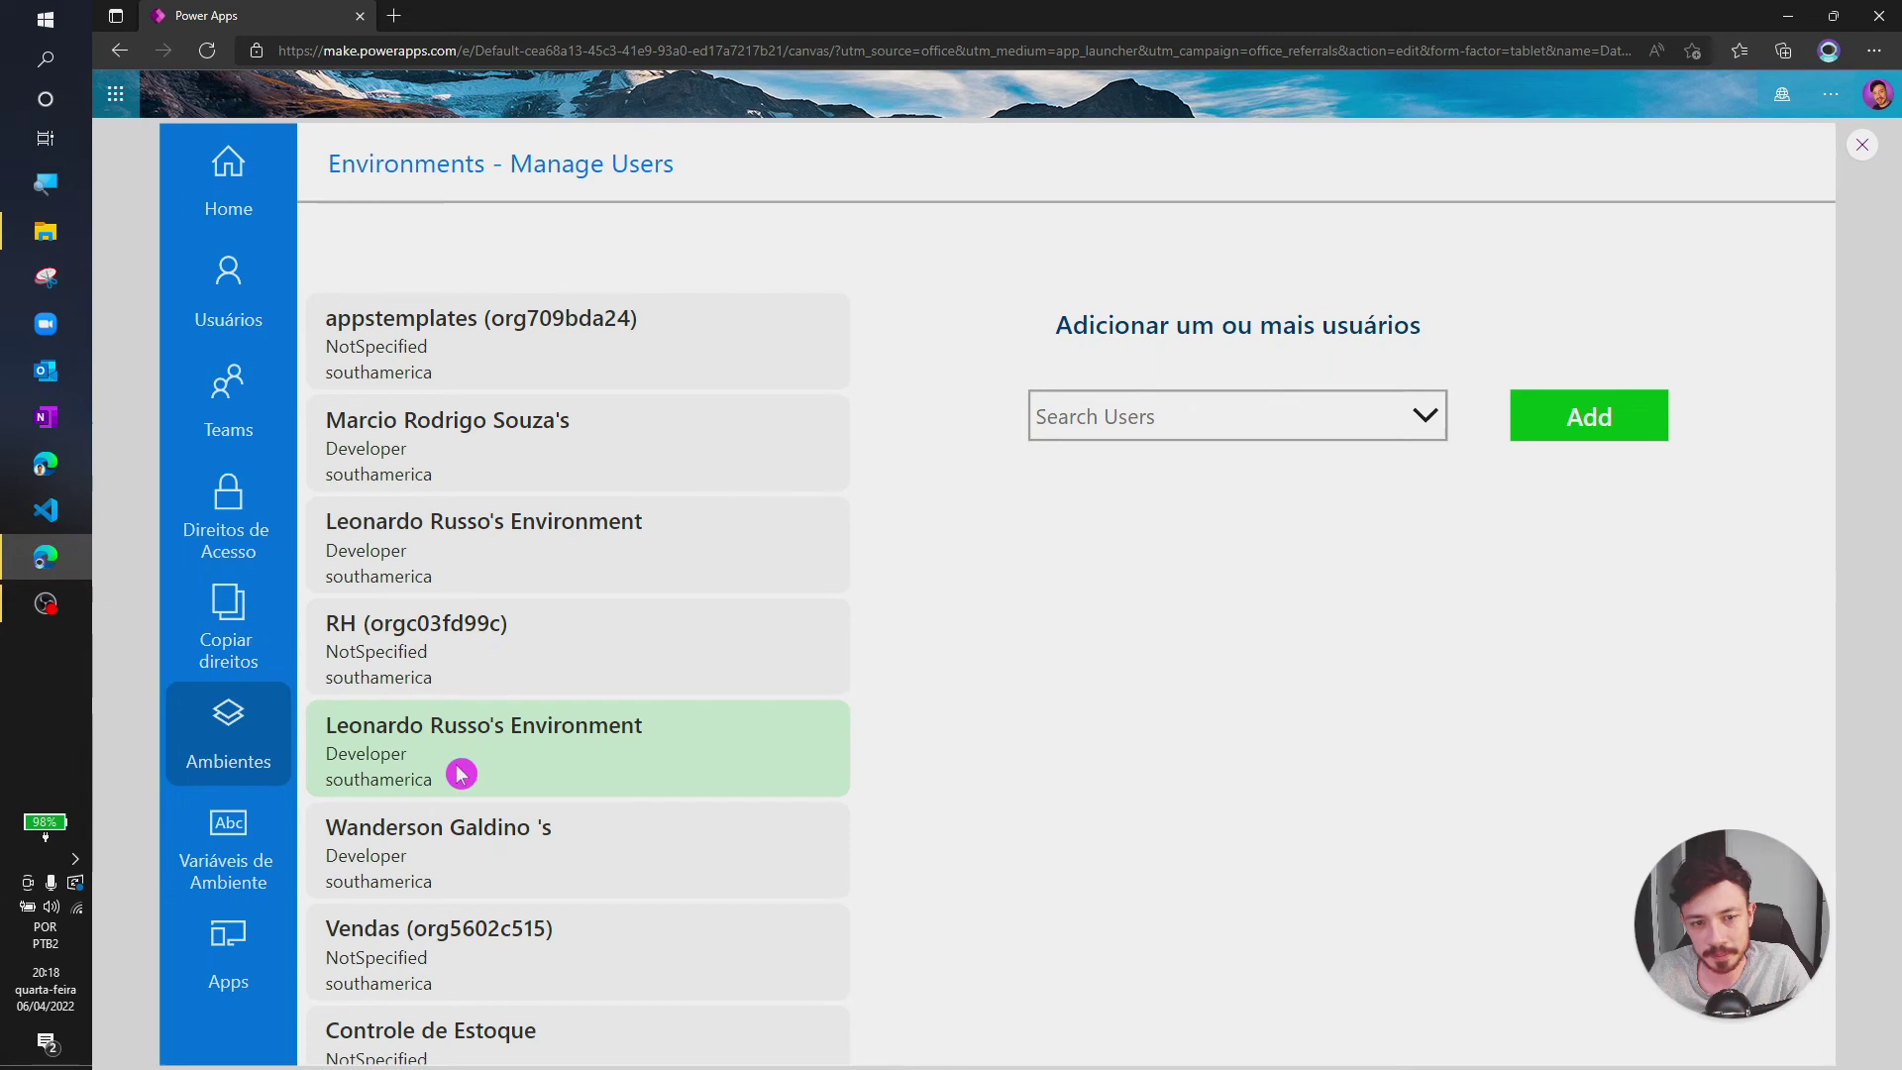
{"action": "scroll", "coordinate": [624, 789], "scroll_direction": "down", "scroll_amount": 1}
{"action": "scroll", "coordinate": [533, 800], "scroll_direction": "up", "scroll_amount": 2}
{"action": "scroll", "coordinate": [533, 800], "scroll_direction": "up", "scroll_amount": 1}
{"action": "scroll", "coordinate": [535, 798], "scroll_direction": "down", "scroll_amount": 2}
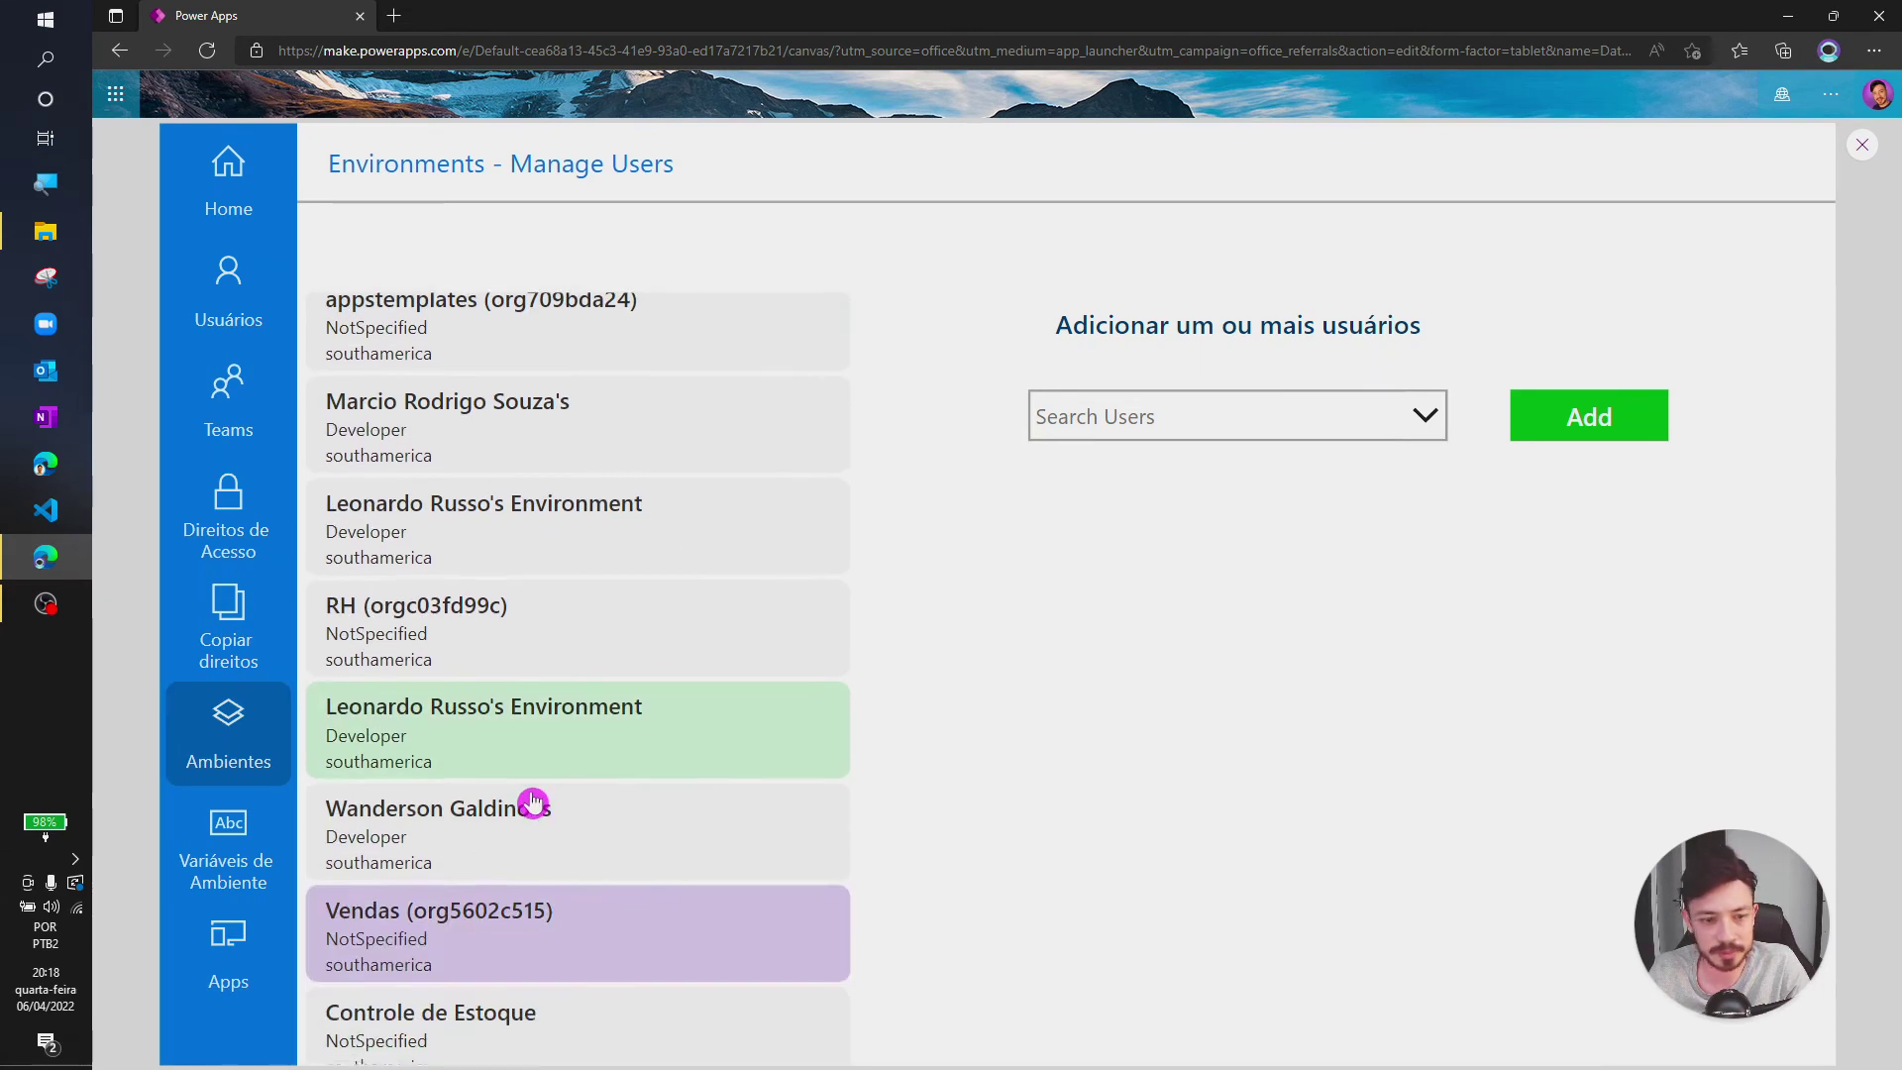
{"action": "scroll", "coordinate": [569, 735], "scroll_direction": "down", "scroll_amount": 3}
{"action": "left_click", "coordinate": [566, 811]}
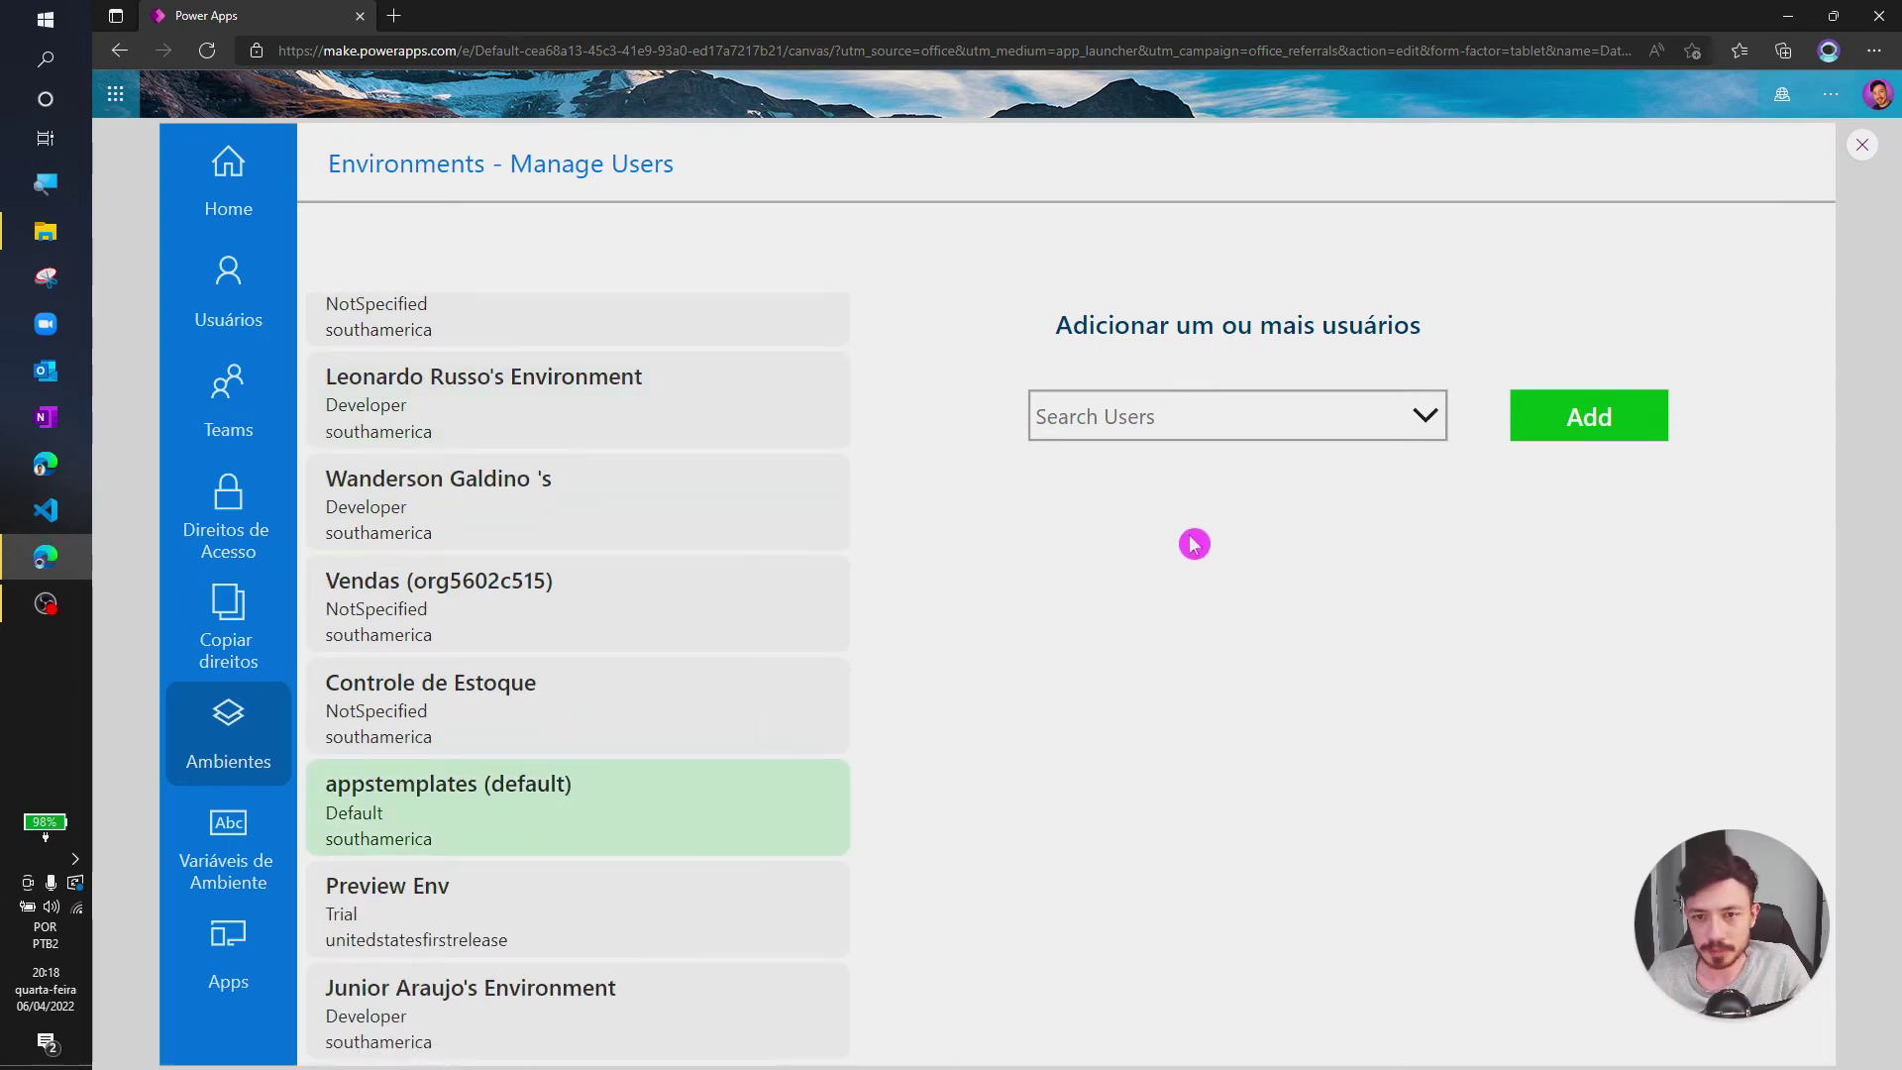
{"action": "left_click", "coordinate": [1253, 421]}
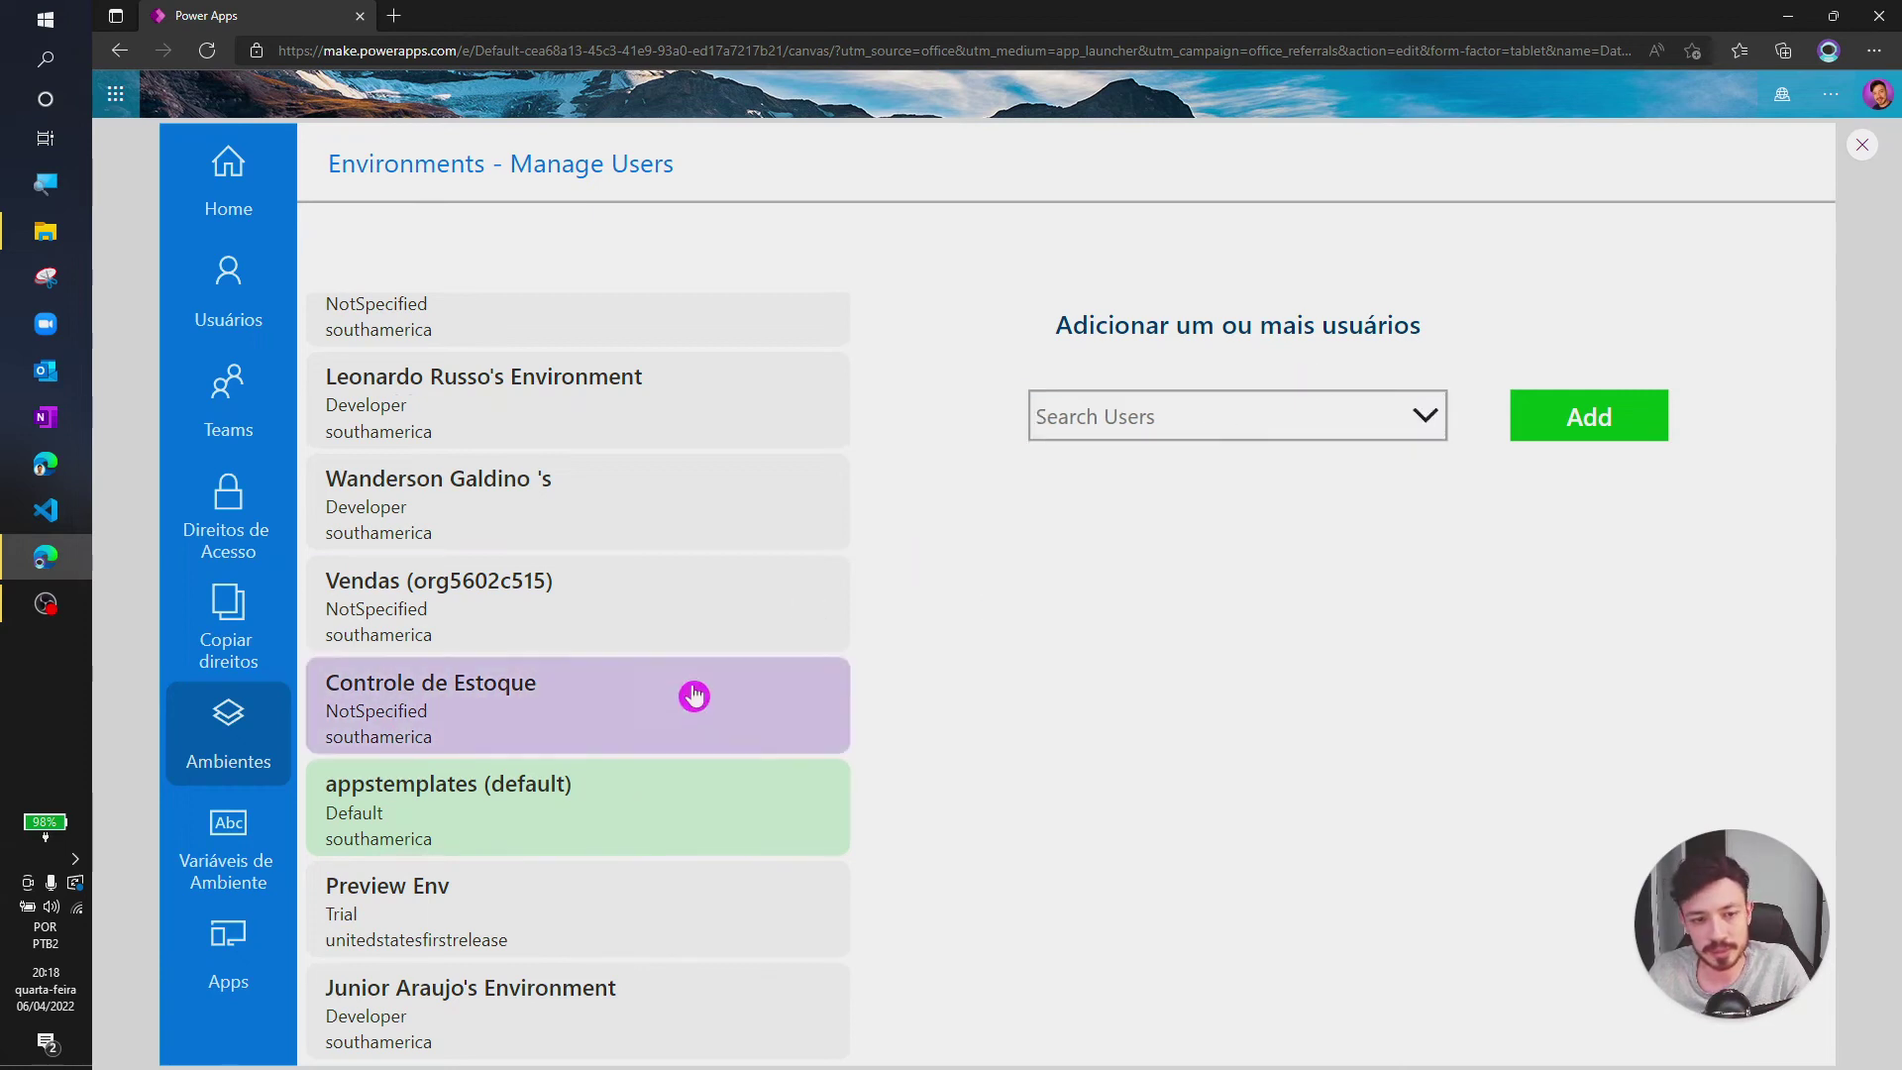
Select the Developer environment directly below RH, search for a user by name and add them to the environment.
{"action": "scroll", "coordinate": [590, 861], "scroll_direction": "up", "scroll_amount": 4}
{"action": "scroll", "coordinate": [592, 864], "scroll_direction": "up", "scroll_amount": 2}
{"action": "scroll", "coordinate": [592, 865], "scroll_direction": "down", "scroll_amount": 2}
{"action": "left_click", "coordinate": [466, 778]}
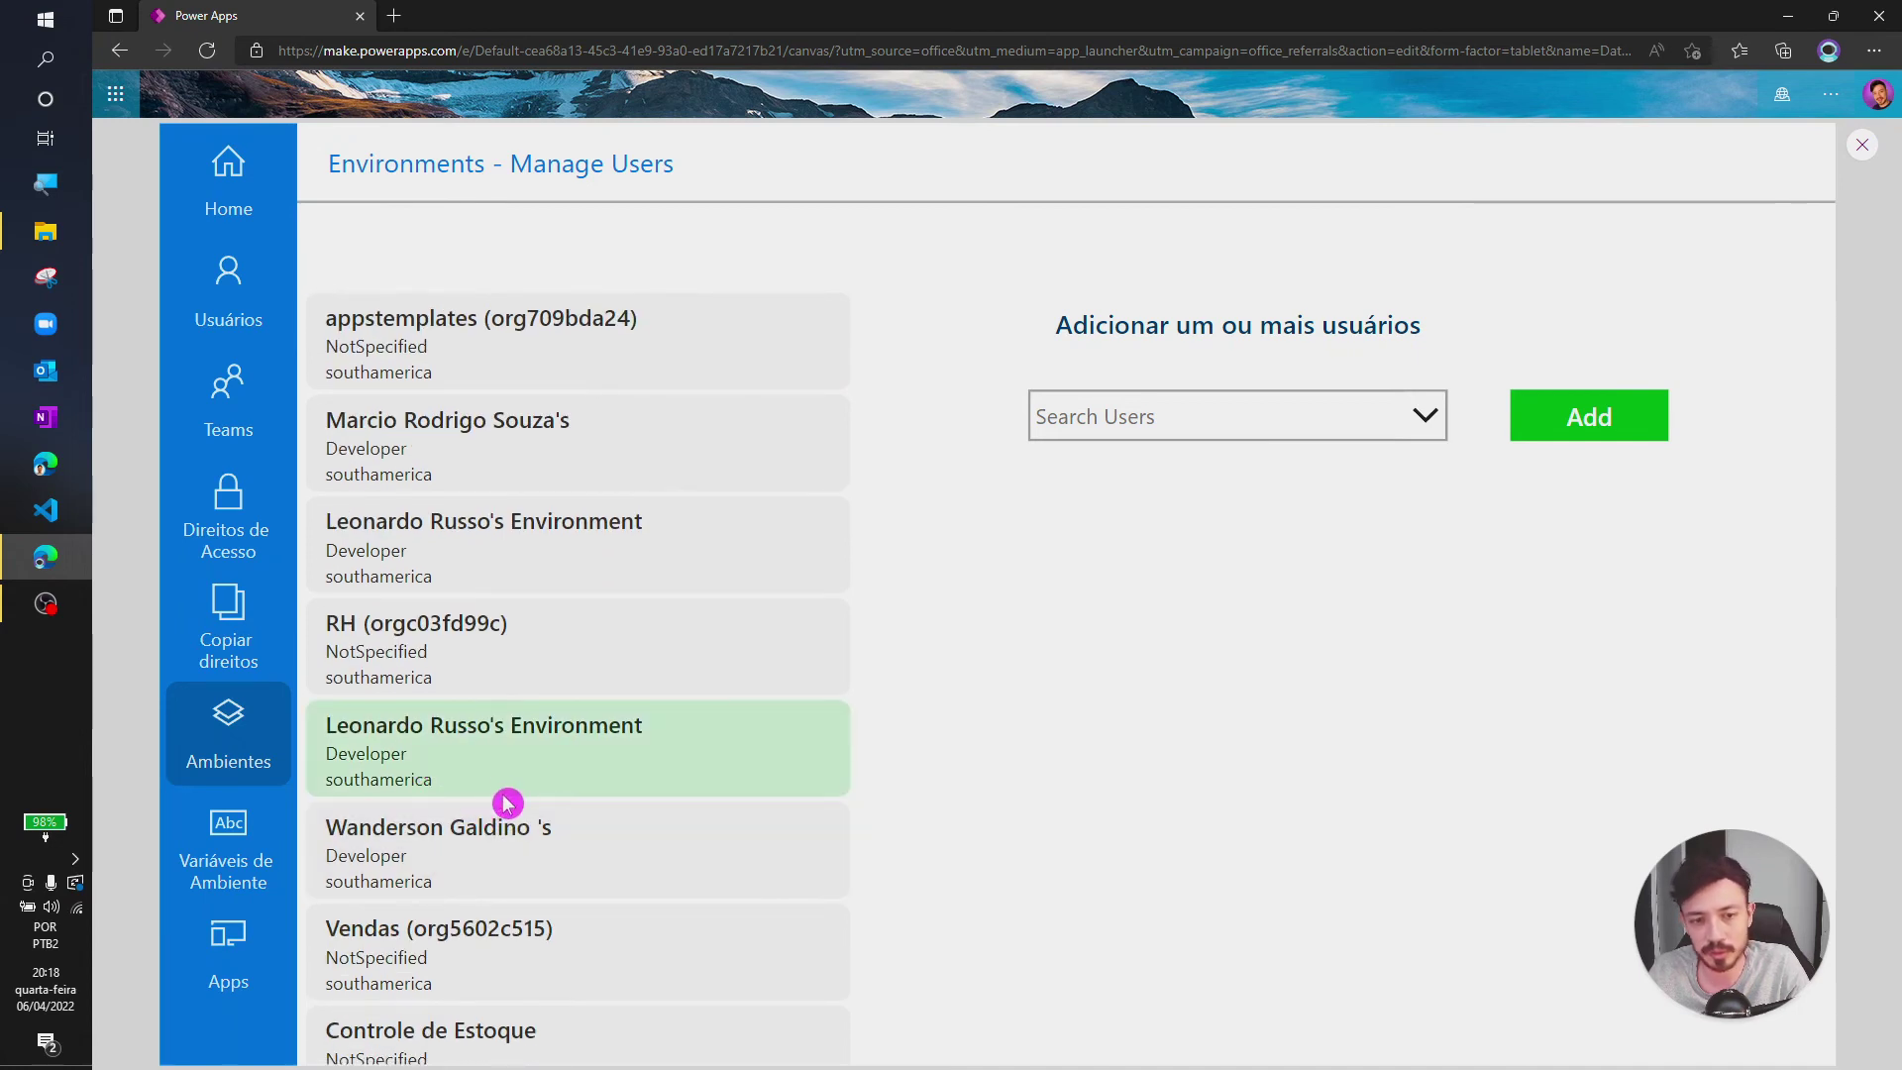
{"action": "left_click", "coordinate": [1226, 403]}
{"action": "type", "text": "john"}
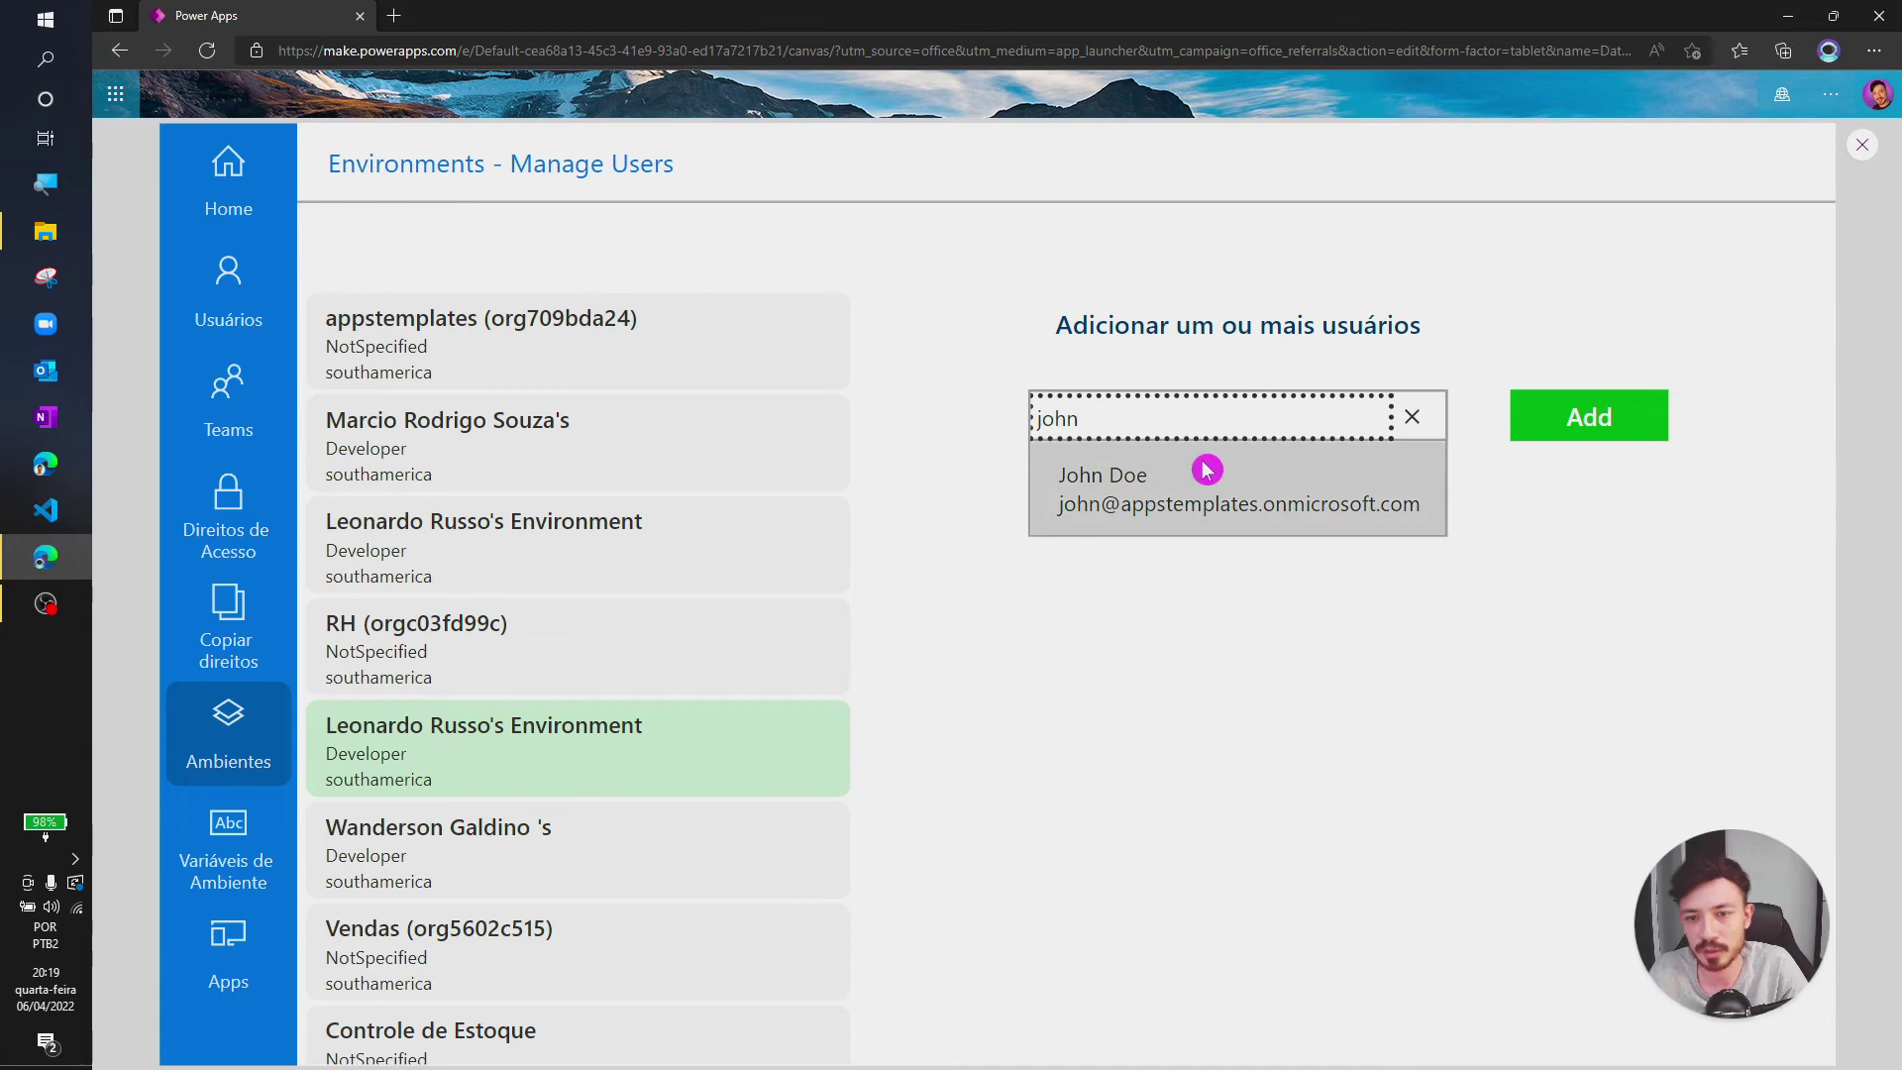
{"action": "left_click", "coordinate": [1209, 473]}
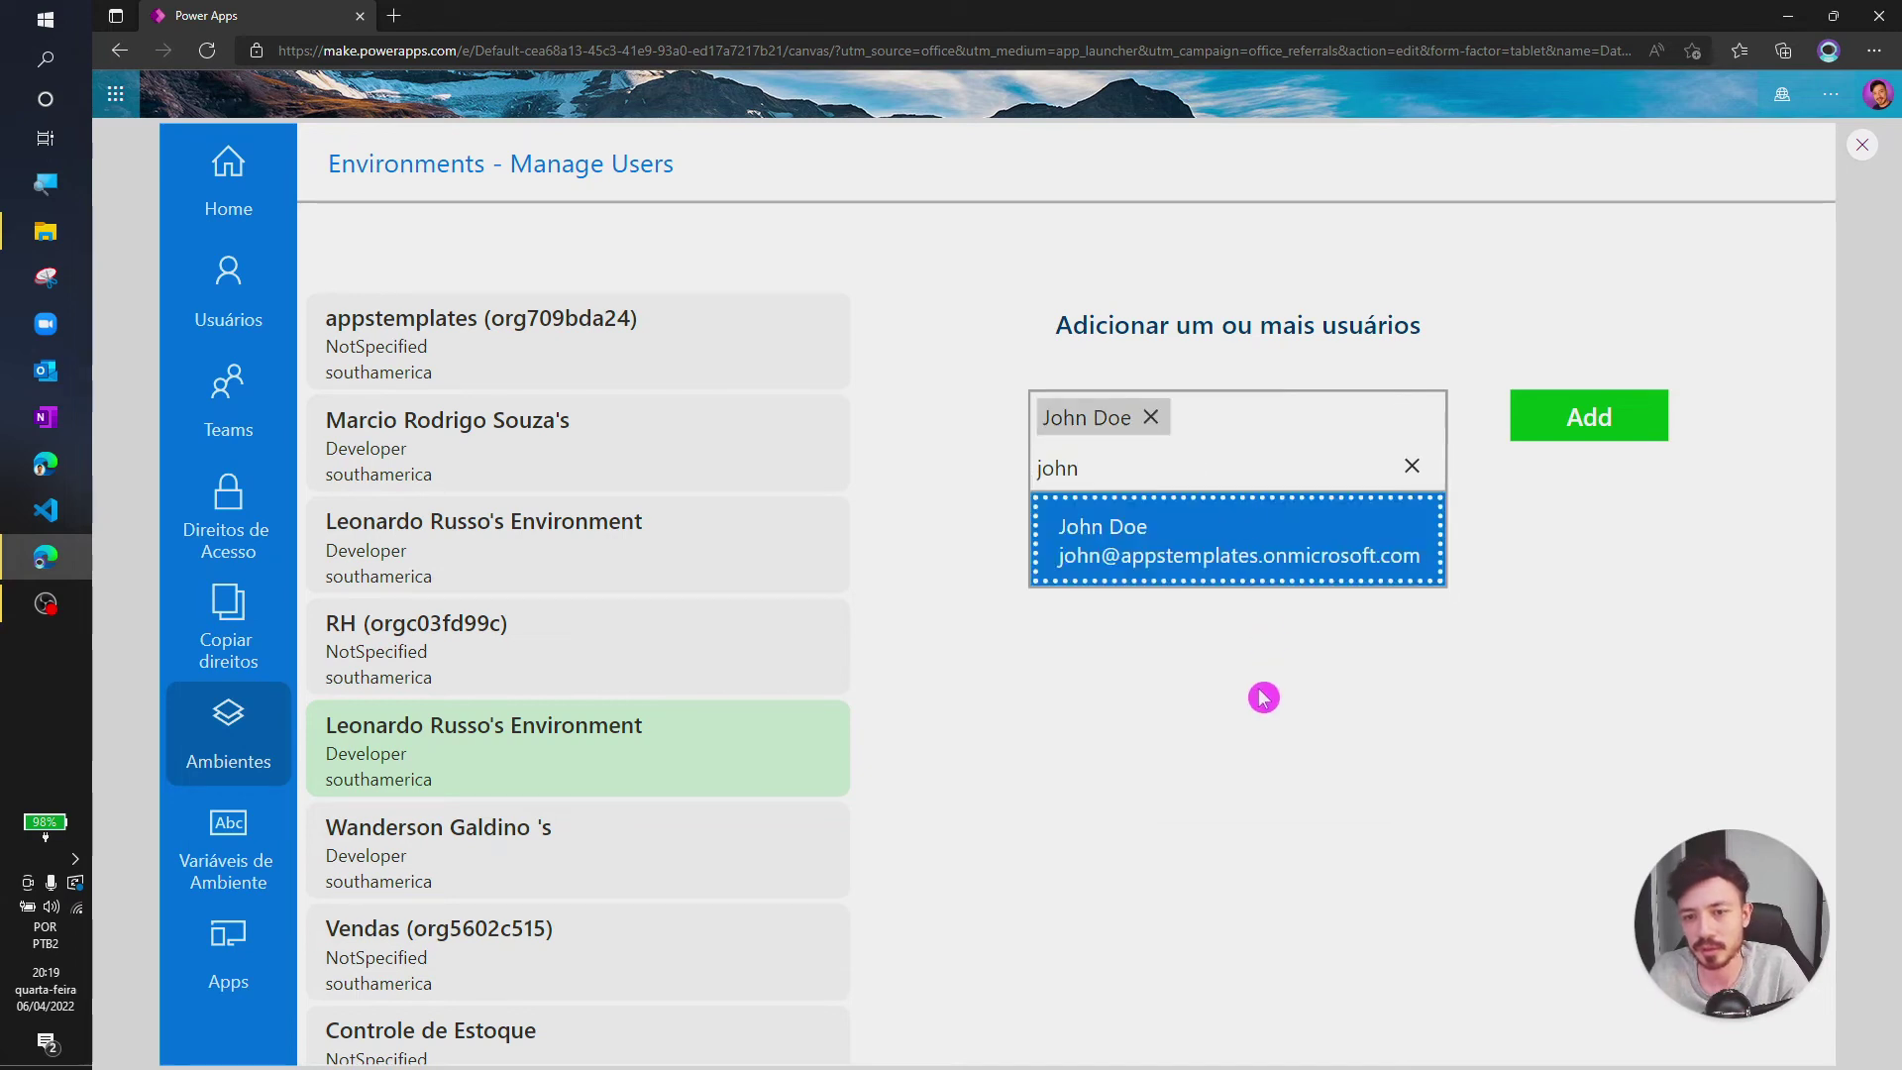
{"action": "left_click", "coordinate": [1578, 437]}
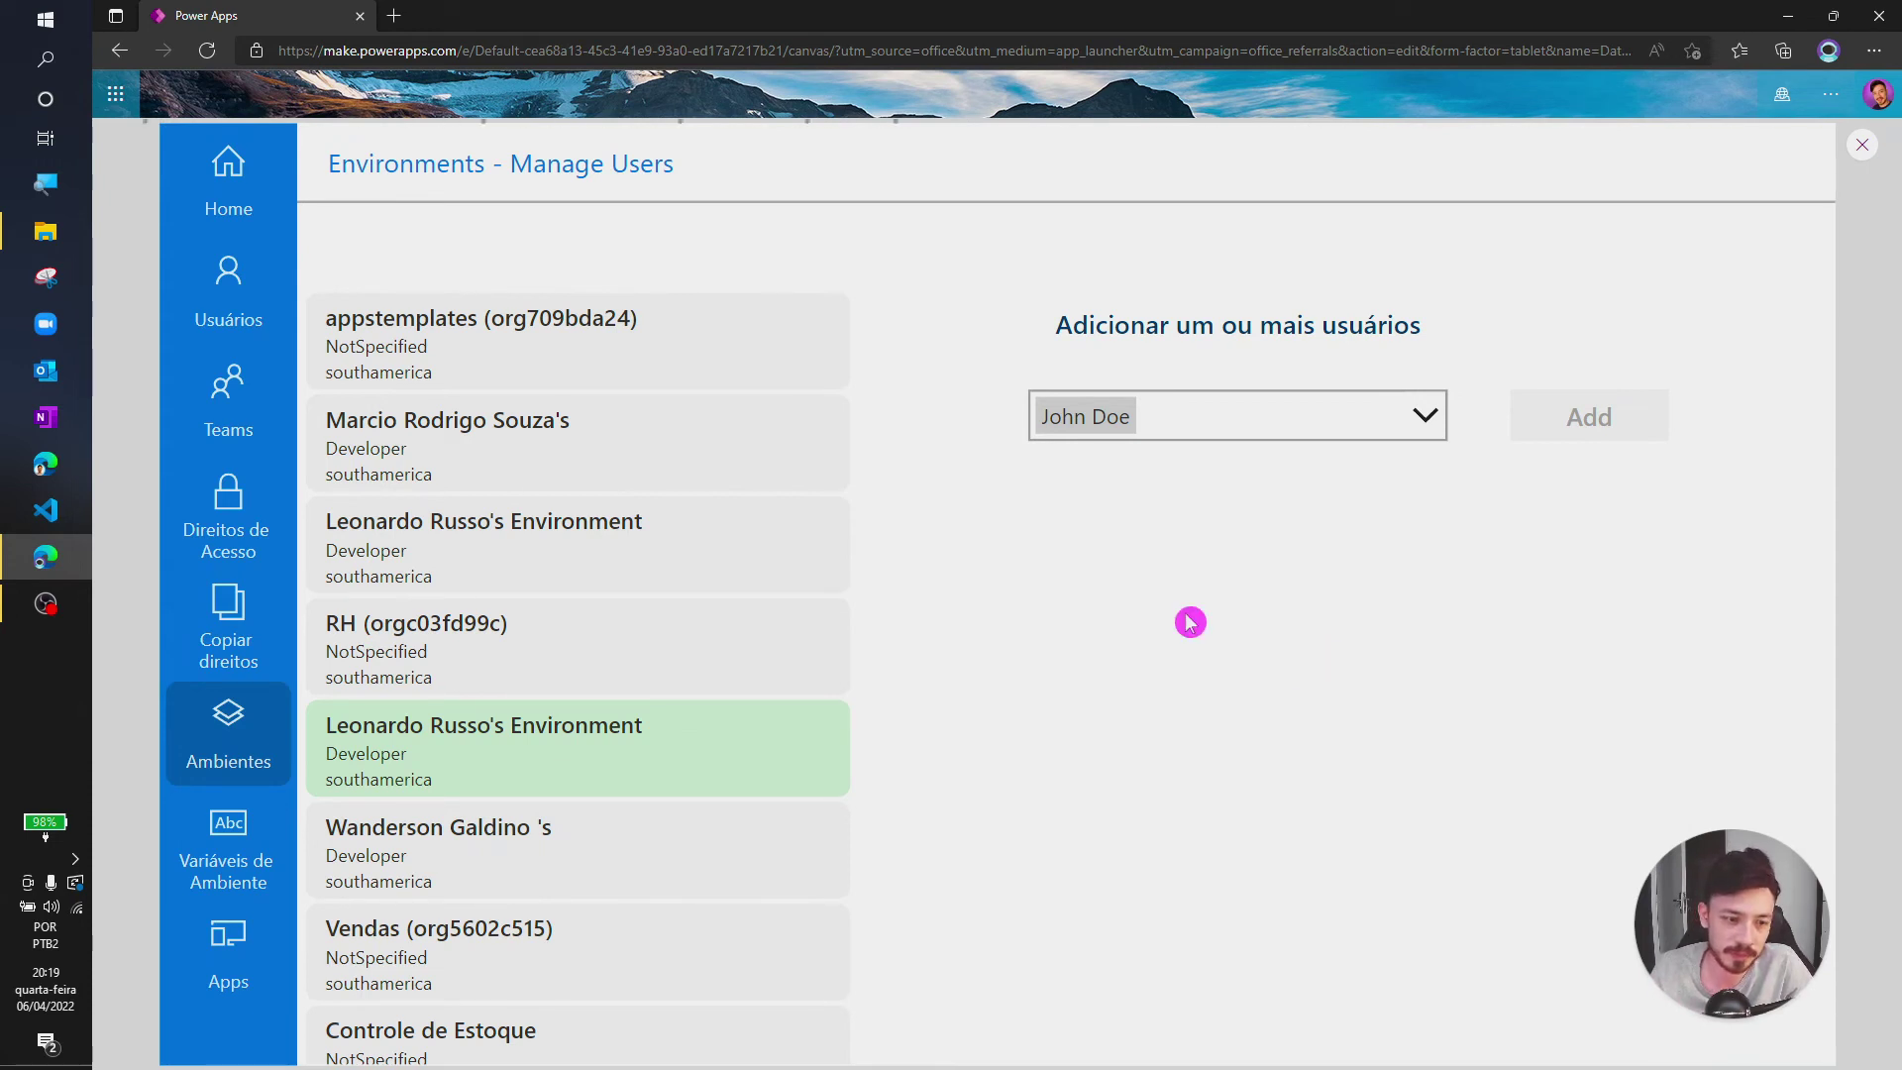
Open the Variáveis de Ambiente screen and examine the Valor Padrão of the SYSTEM-ID variable.
{"action": "left_click", "coordinate": [232, 850]}
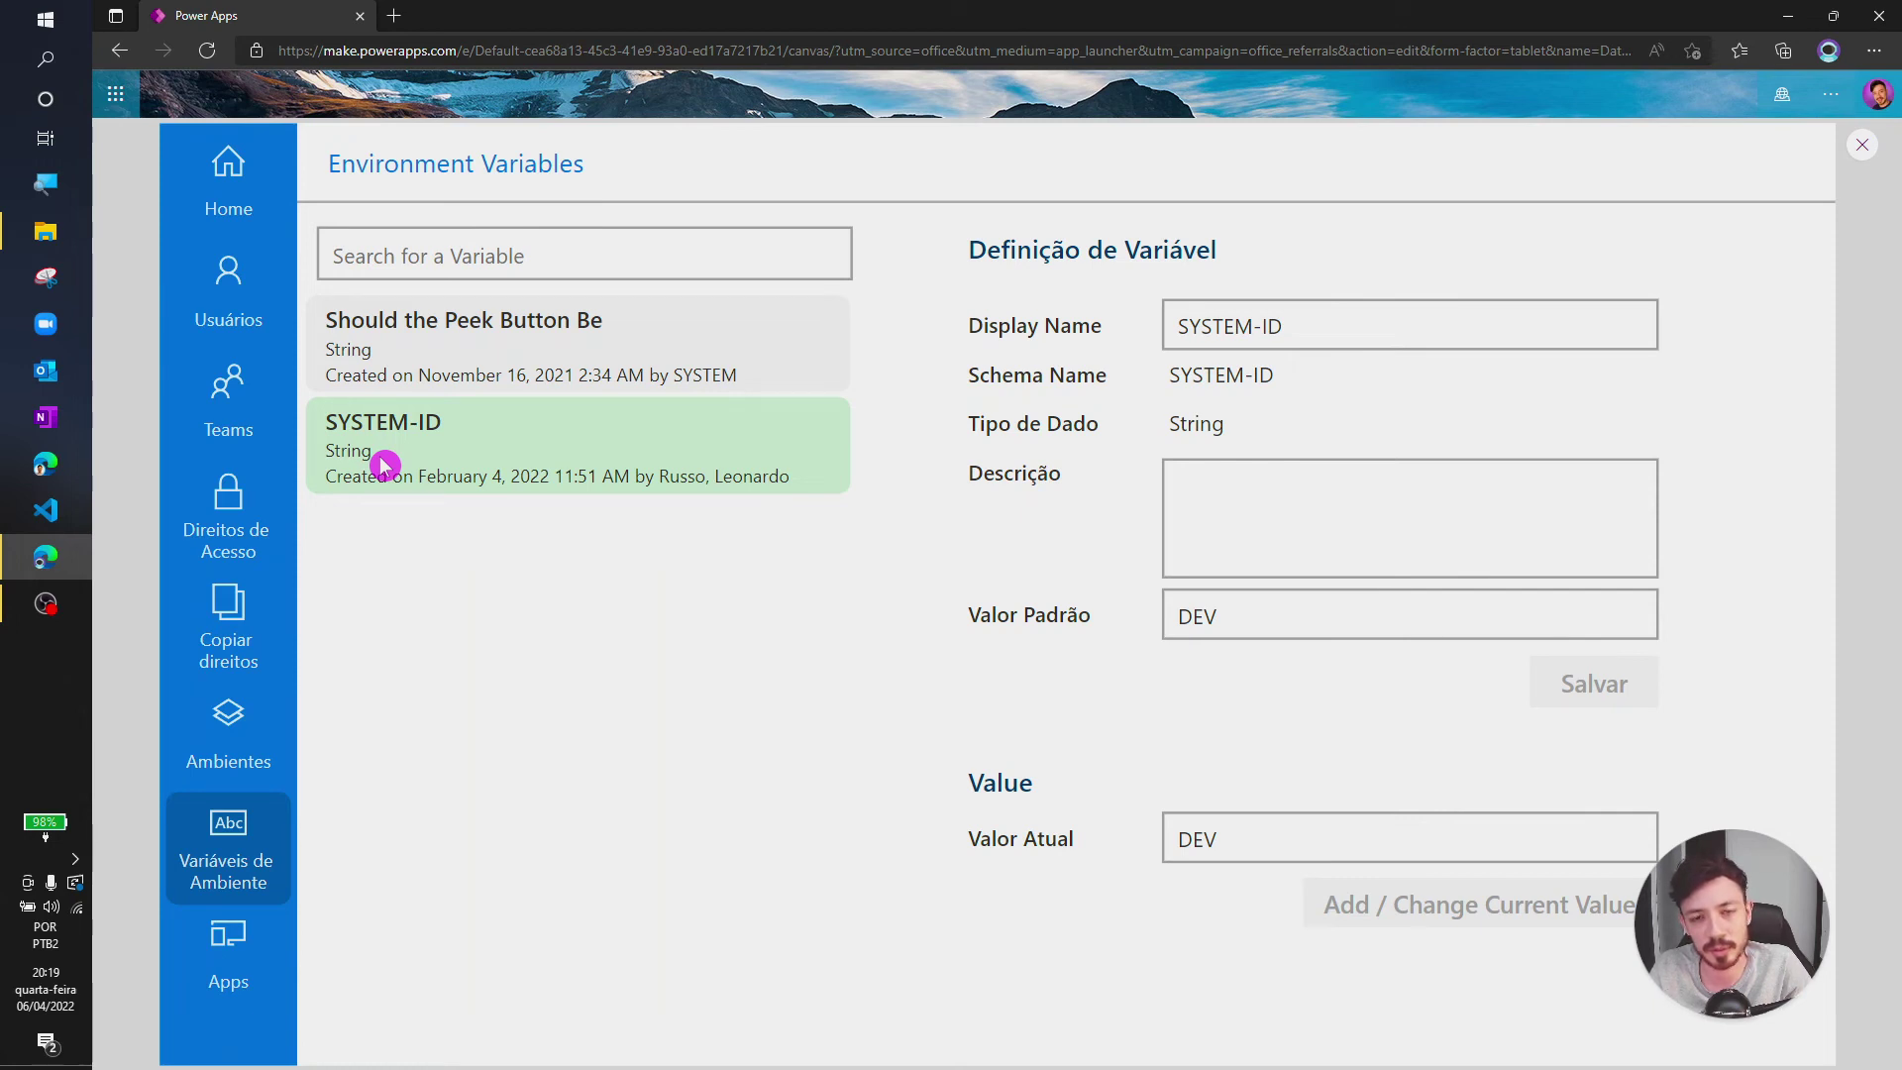
{"action": "left_click", "coordinate": [1281, 616]}
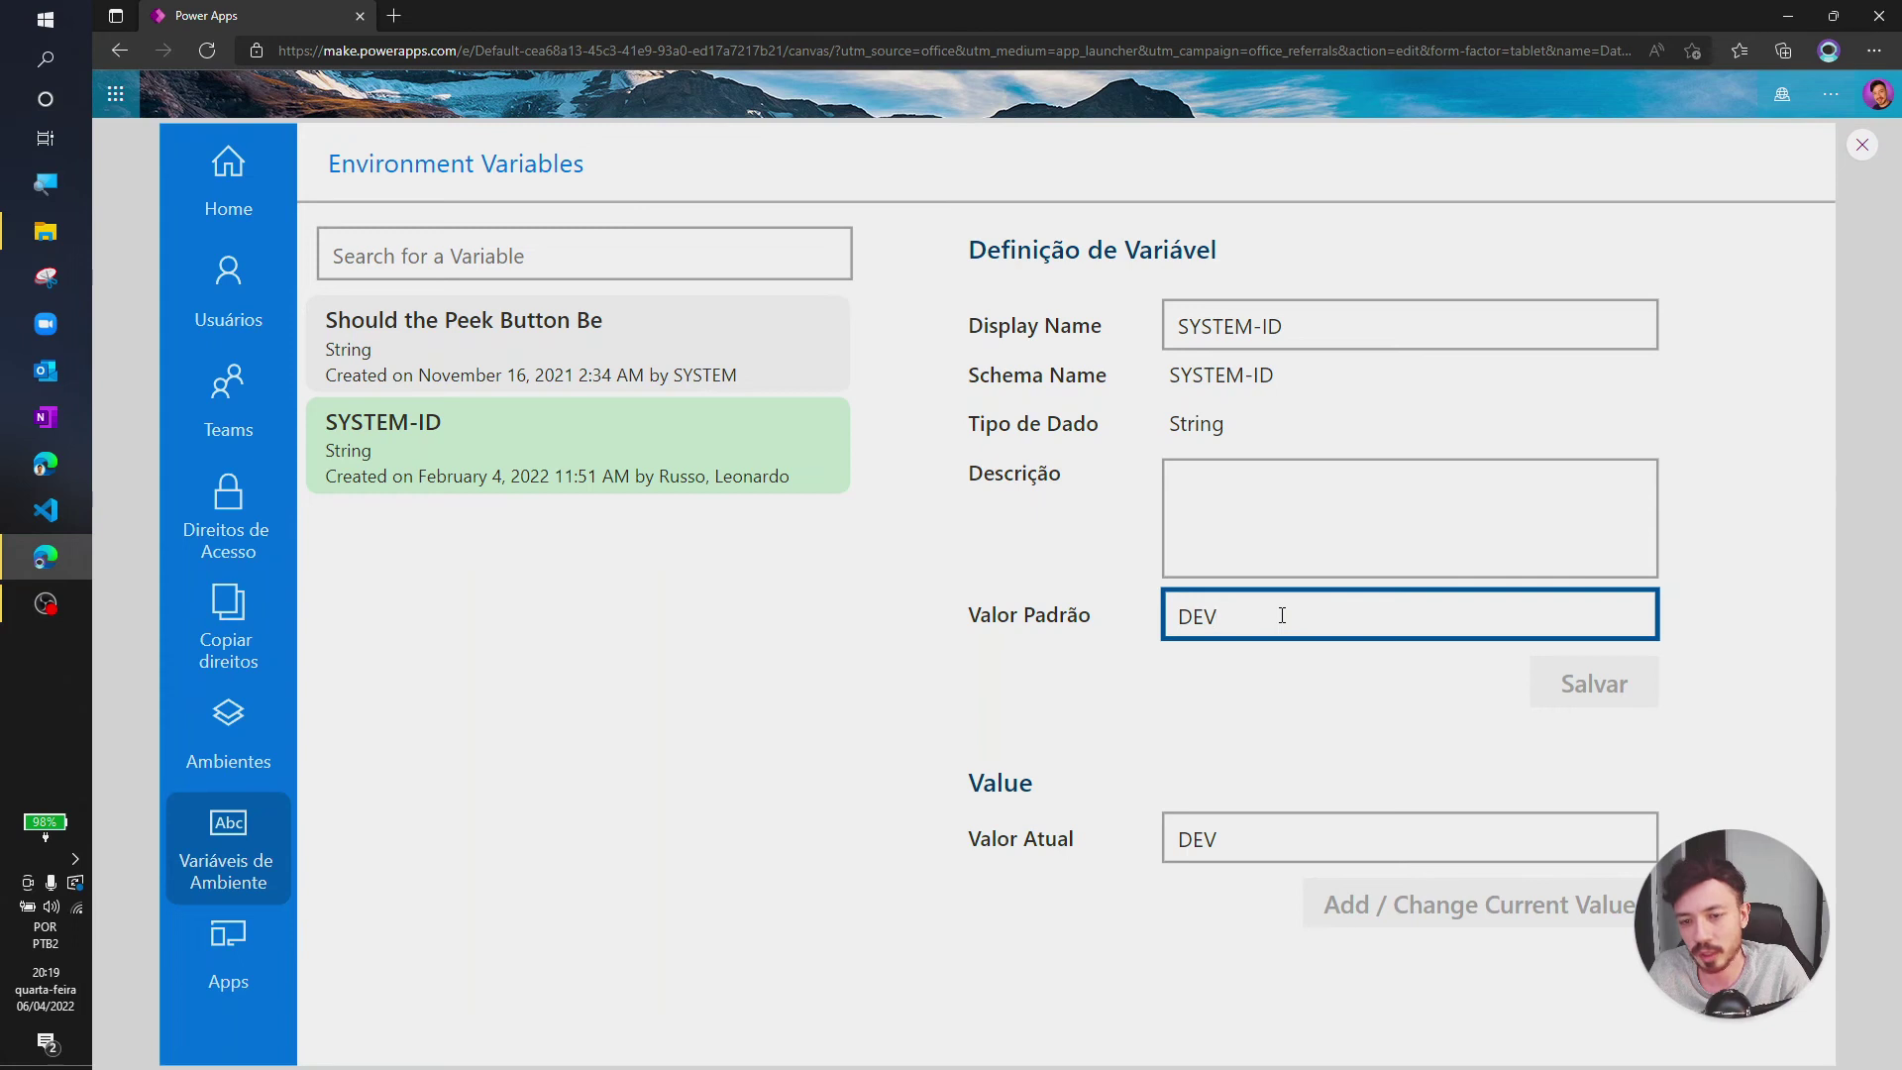
{"action": "left_click_drag", "start_coordinate": [1256, 611], "coordinate": [1139, 615]}
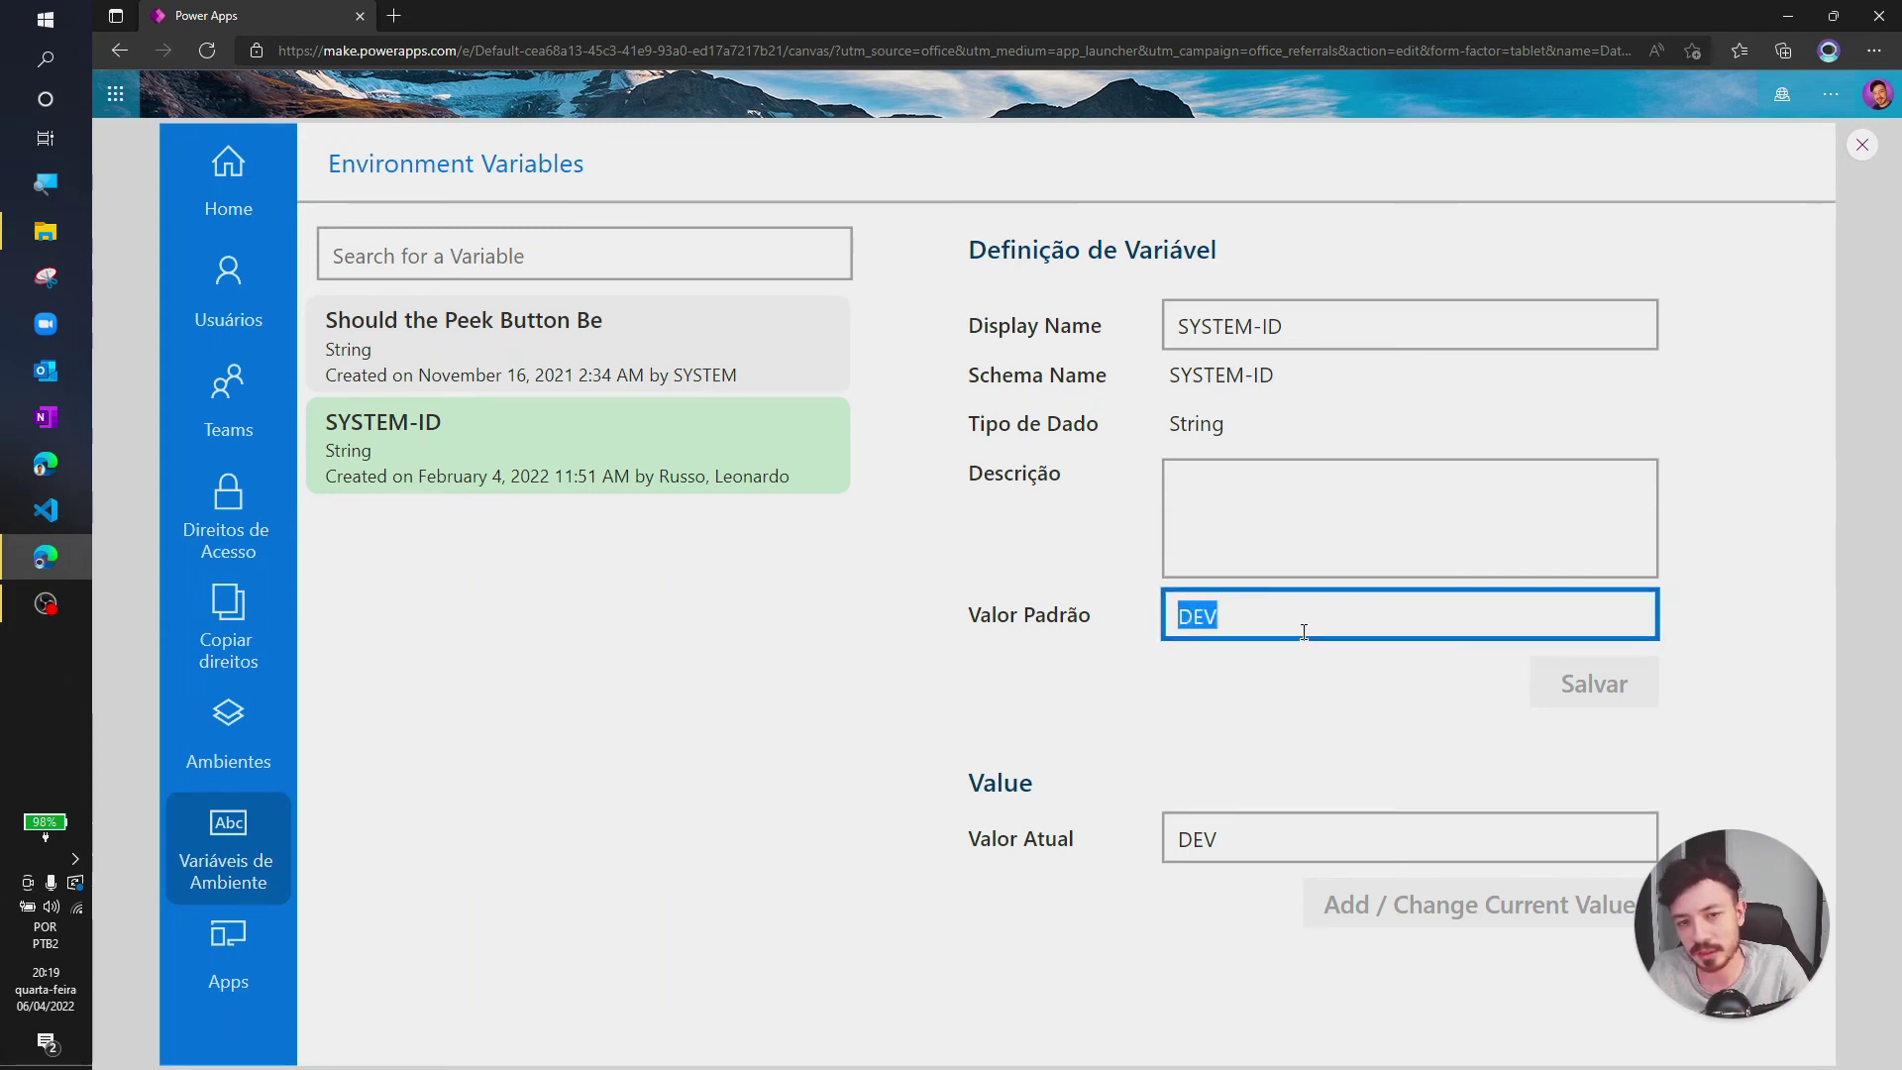
{"action": "left_click", "coordinate": [849, 662]}
{"action": "left_click", "coordinate": [802, 602]}
Open the Apps screen, select the appstemplates (default) environment and browse its apps.
{"action": "left_click", "coordinate": [228, 957]}
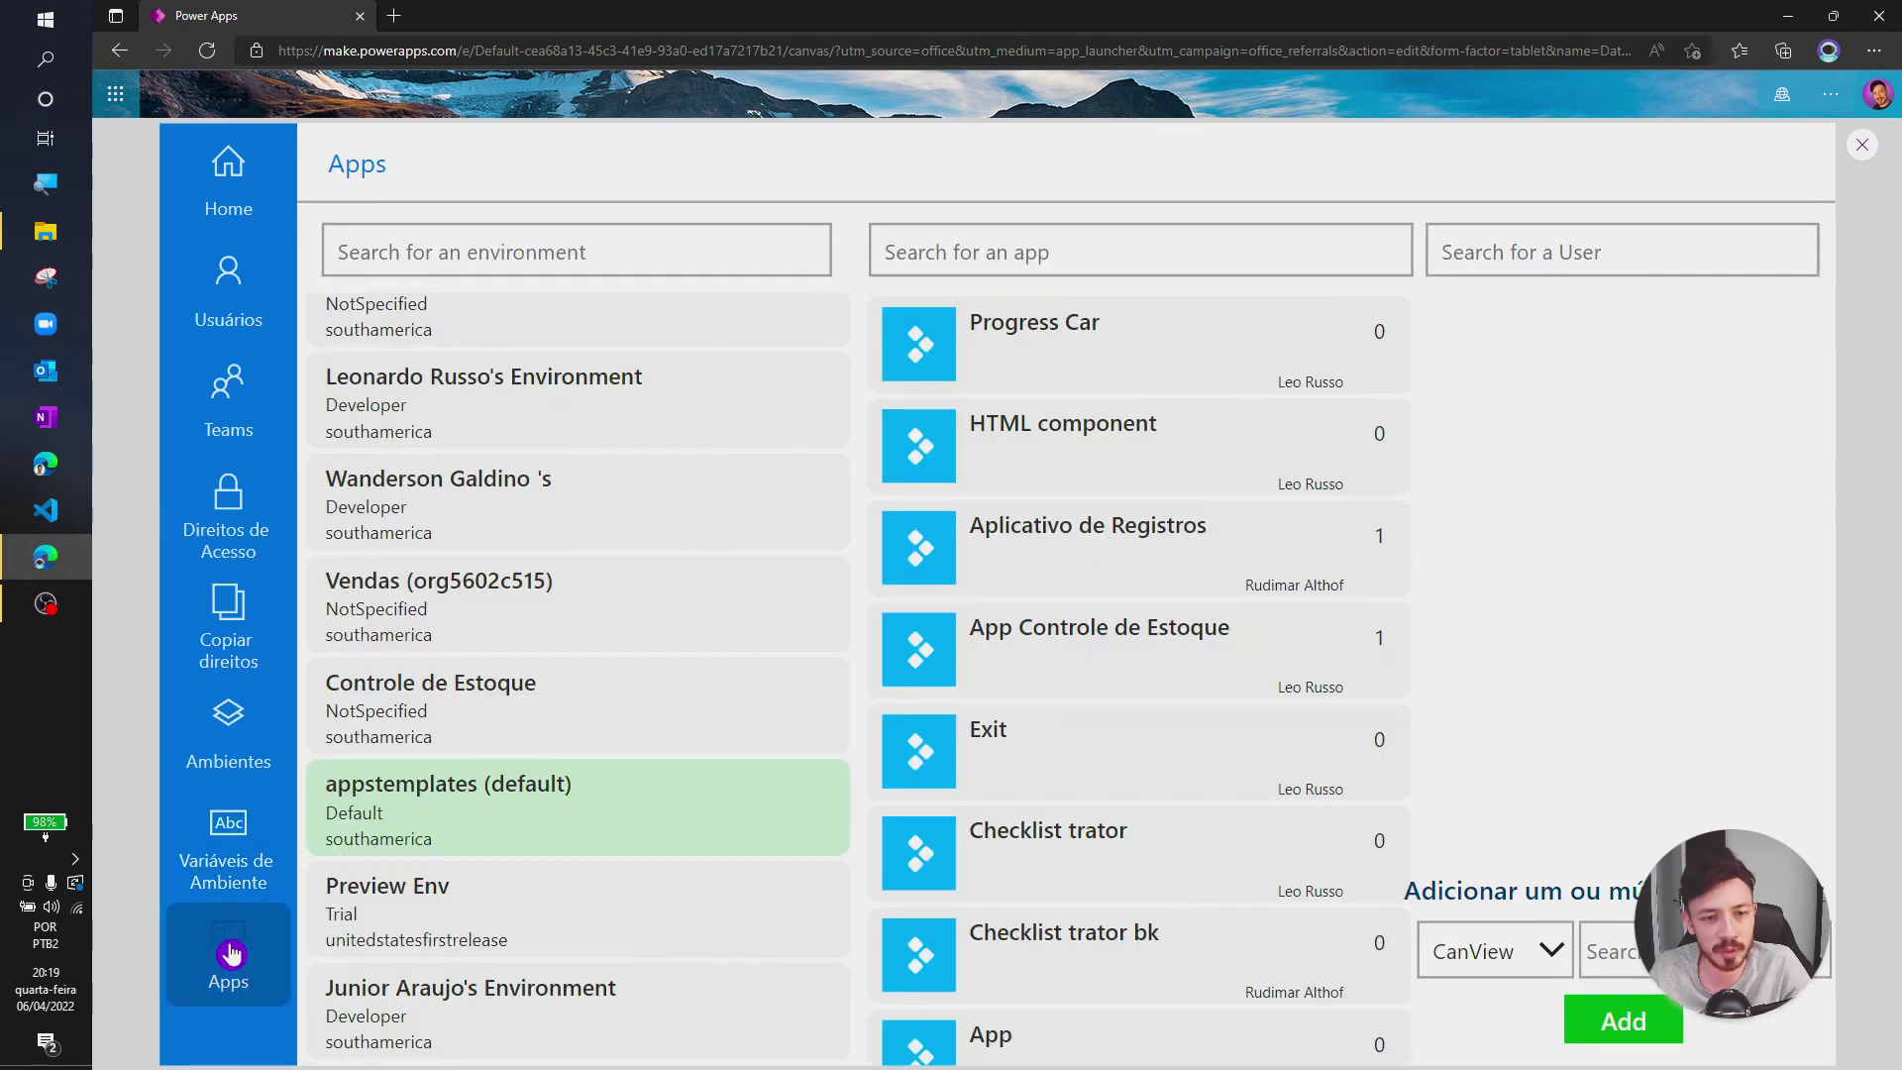
{"action": "left_click", "coordinate": [583, 772]}
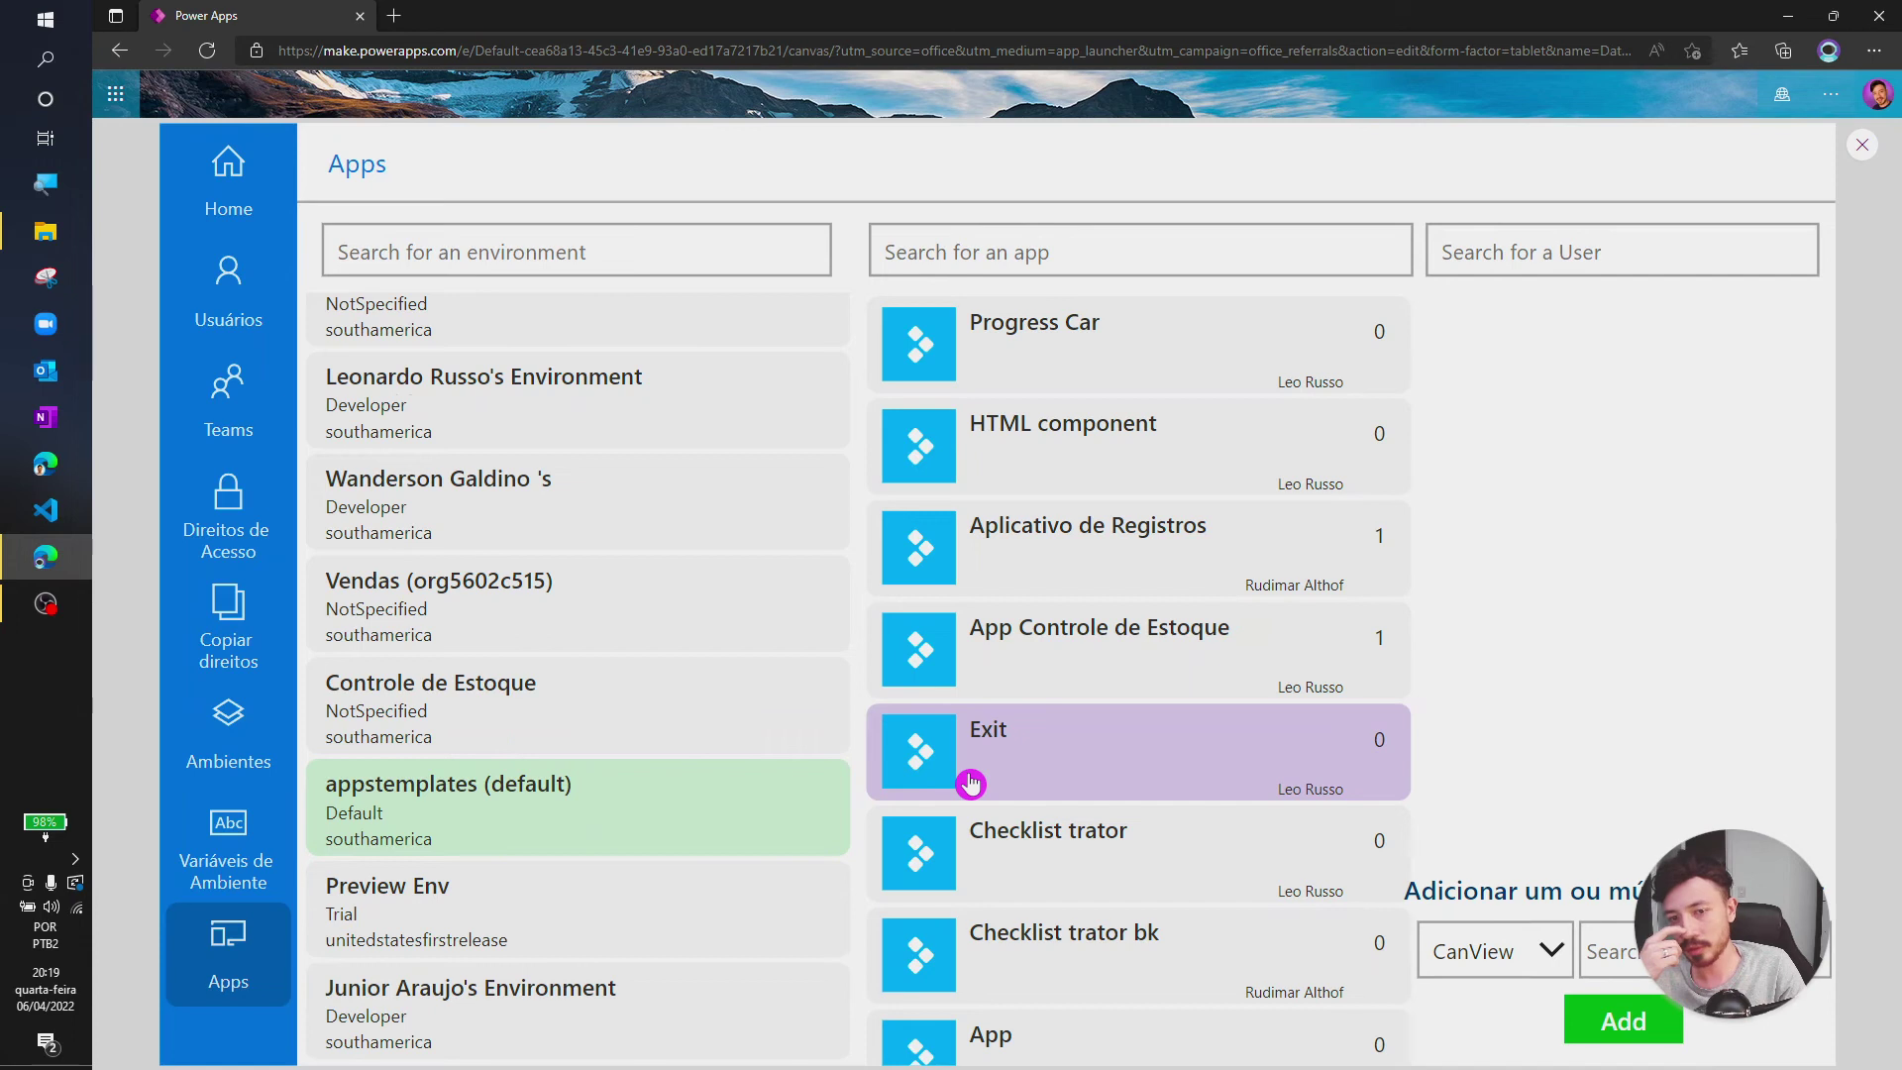
{"action": "scroll", "coordinate": [1208, 653], "scroll_direction": "down", "scroll_amount": 7}
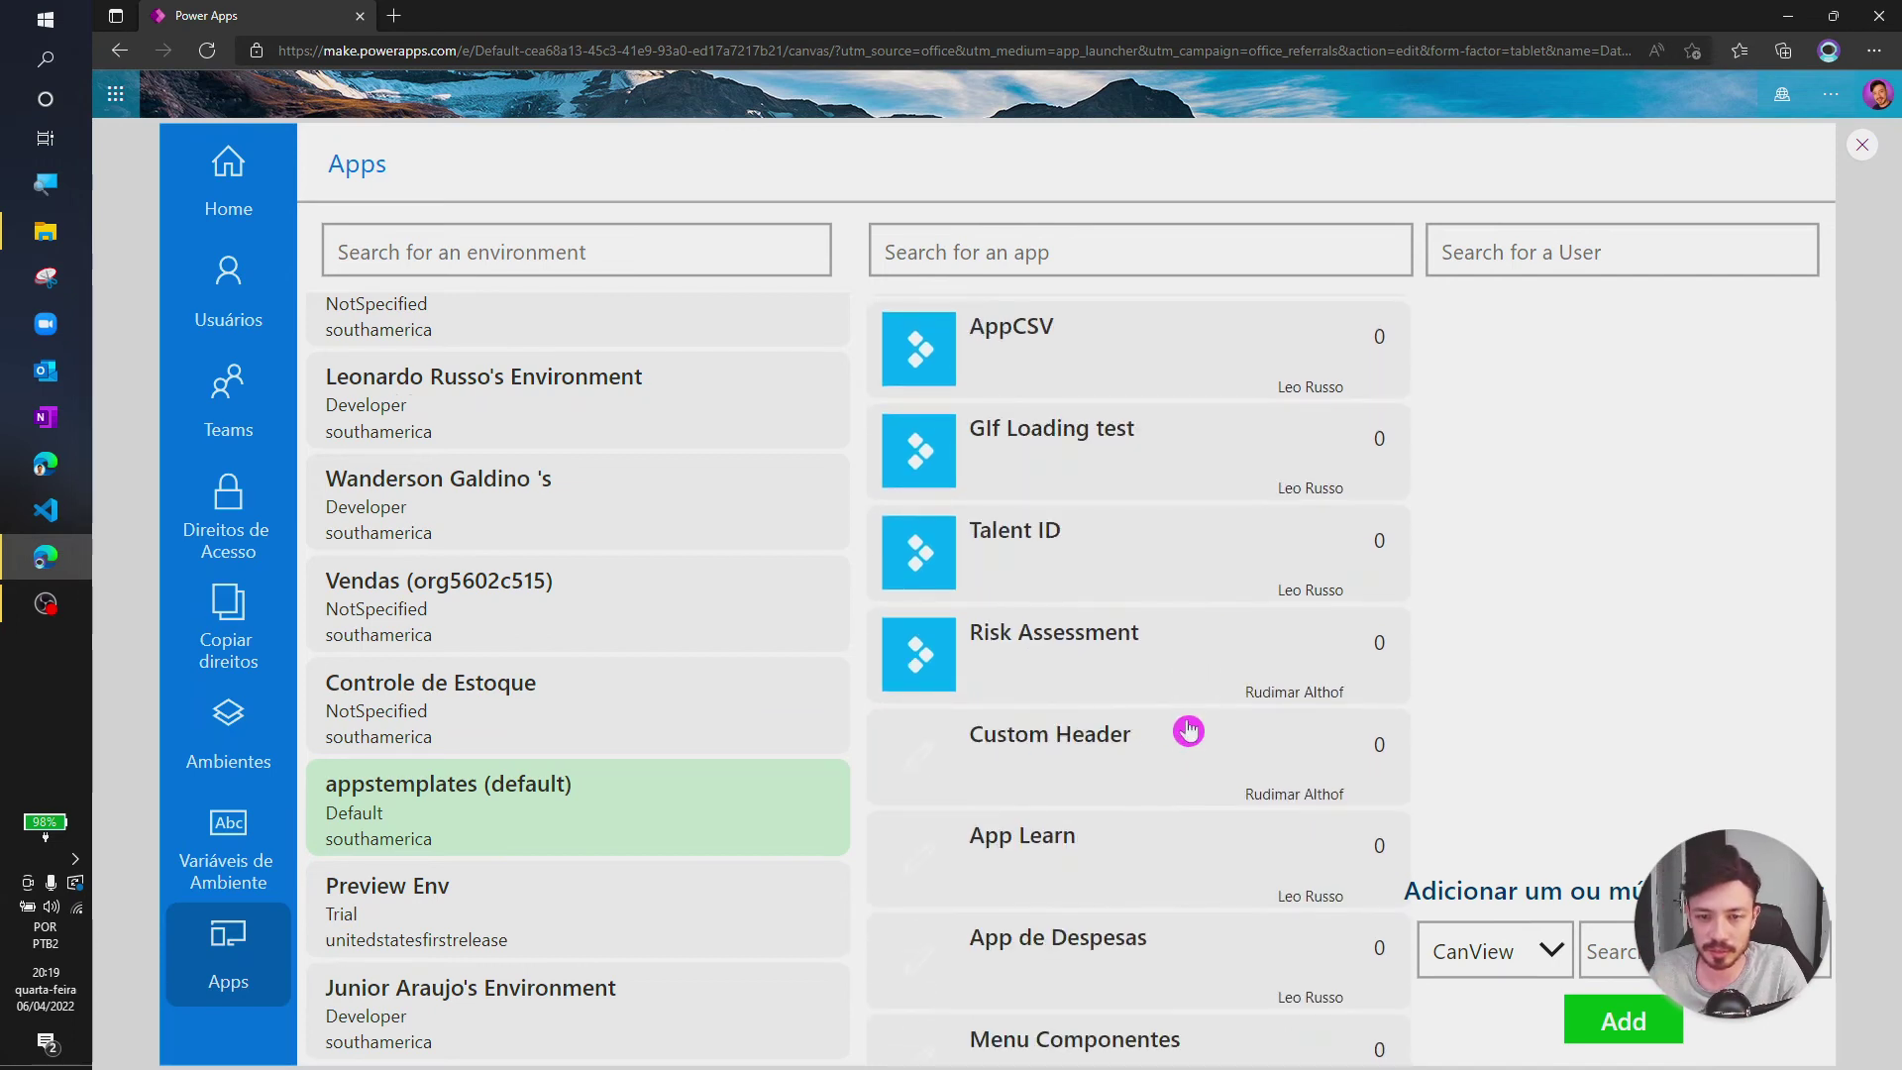
{"action": "scroll", "coordinate": [1181, 731], "scroll_direction": "down", "scroll_amount": 4}
{"action": "scroll", "coordinate": [1139, 748], "scroll_direction": "up", "scroll_amount": 10}
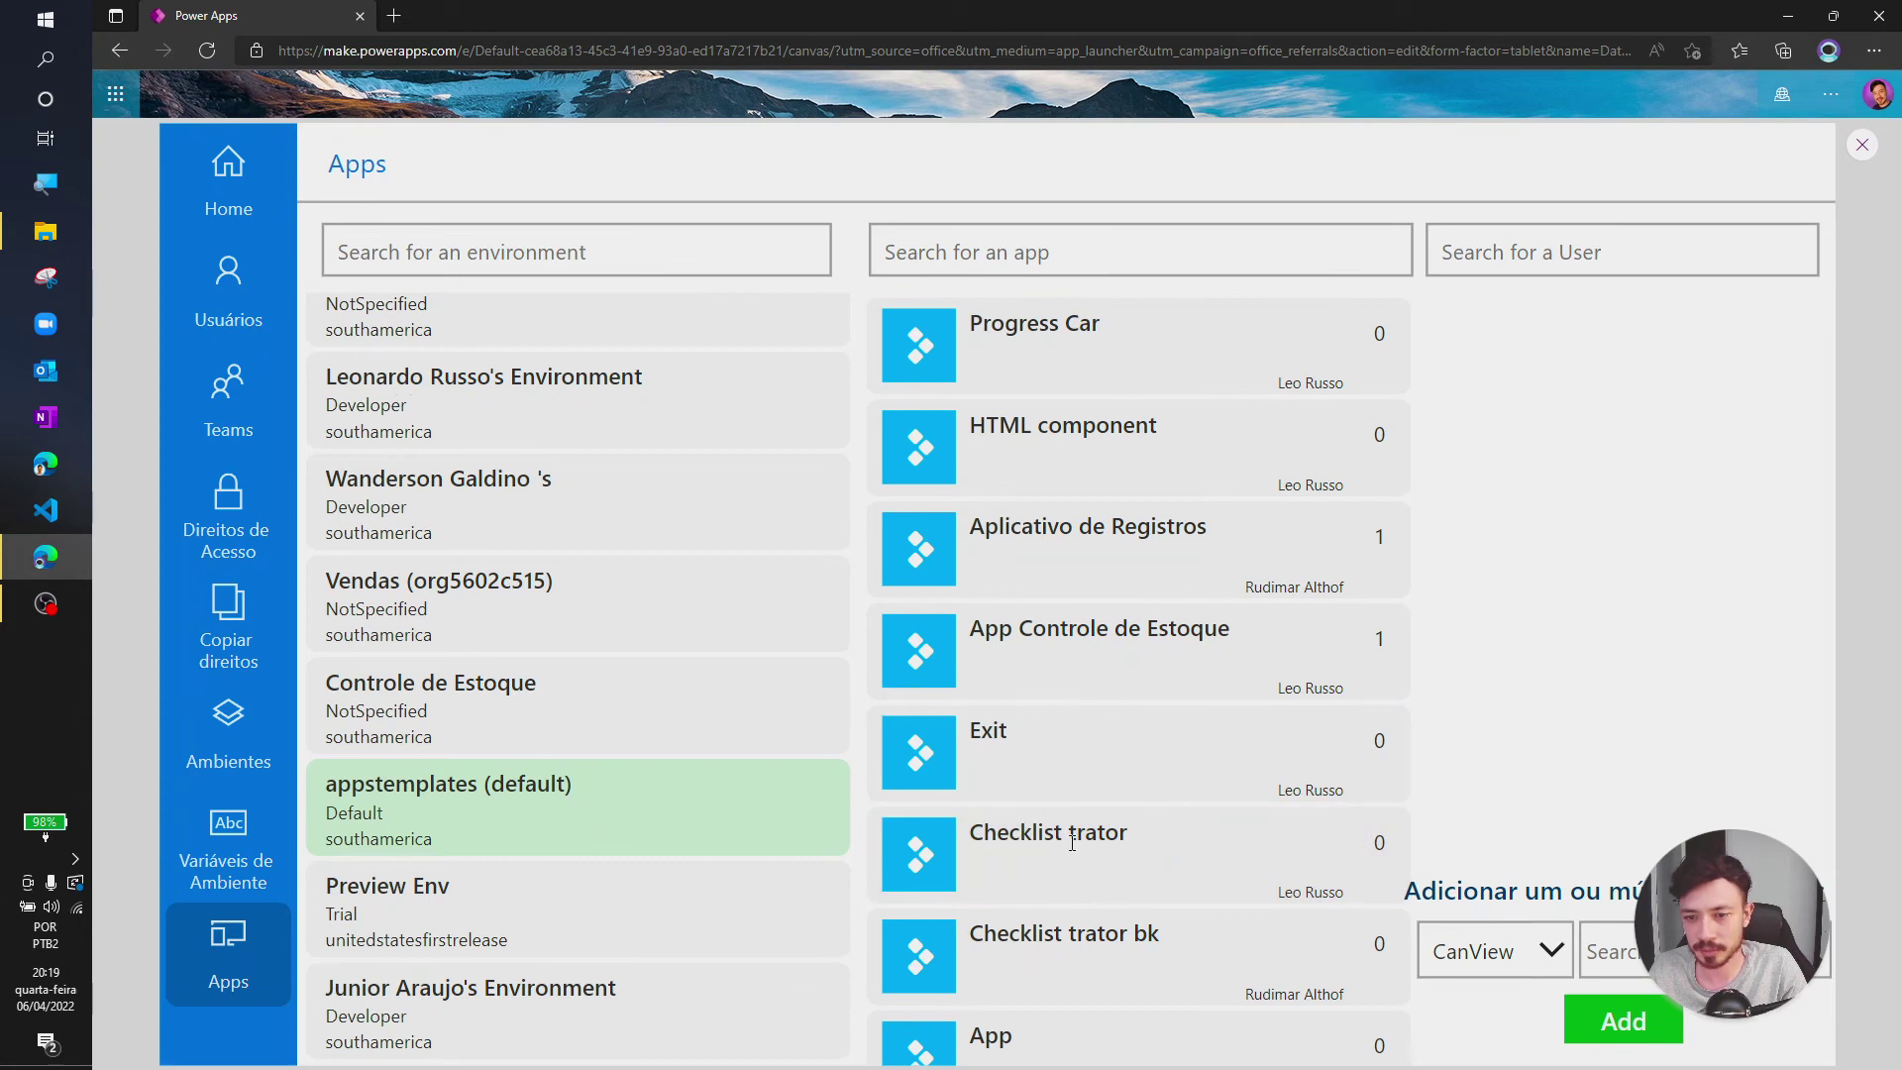
Select App Controle de Estoque and set the permission of the non-owner user it is shared with to CanView.
{"action": "left_click", "coordinate": [1108, 669]}
{"action": "left_click", "coordinate": [1104, 346]}
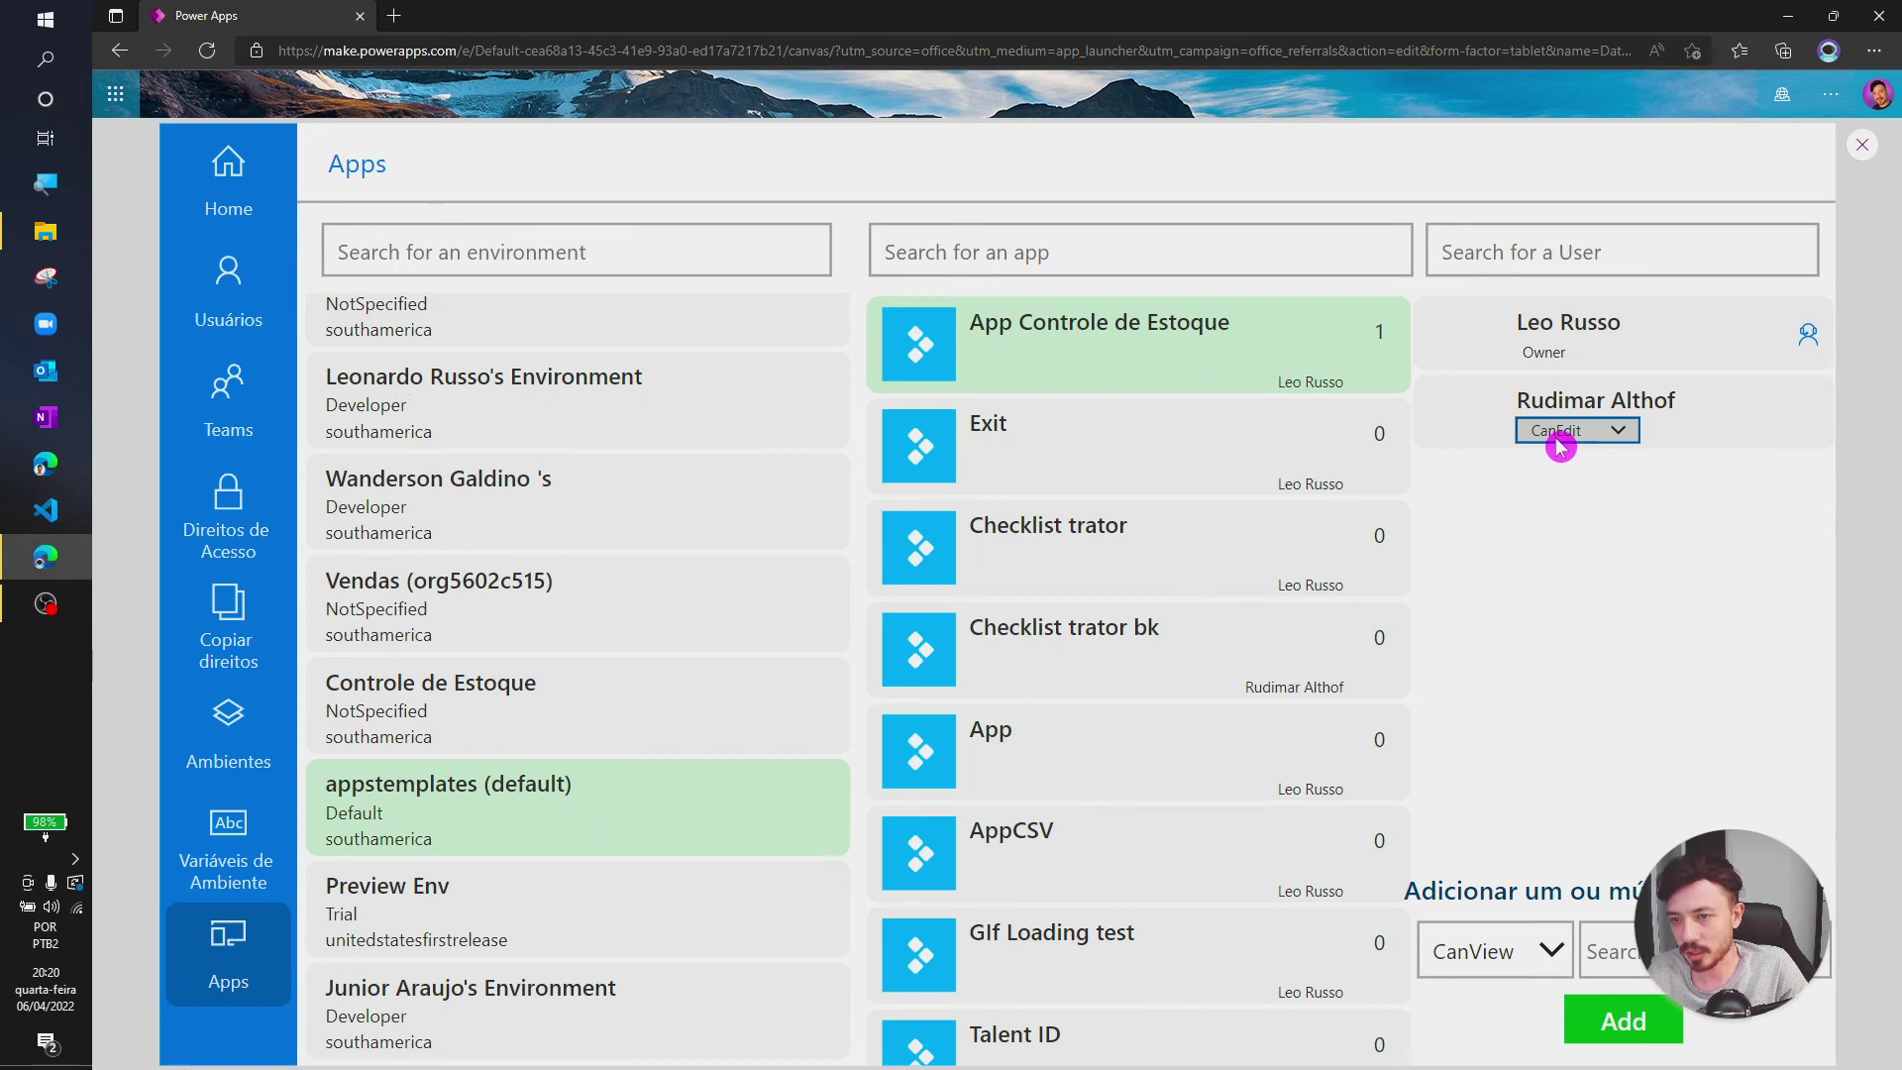
{"action": "left_click", "coordinate": [1630, 437]}
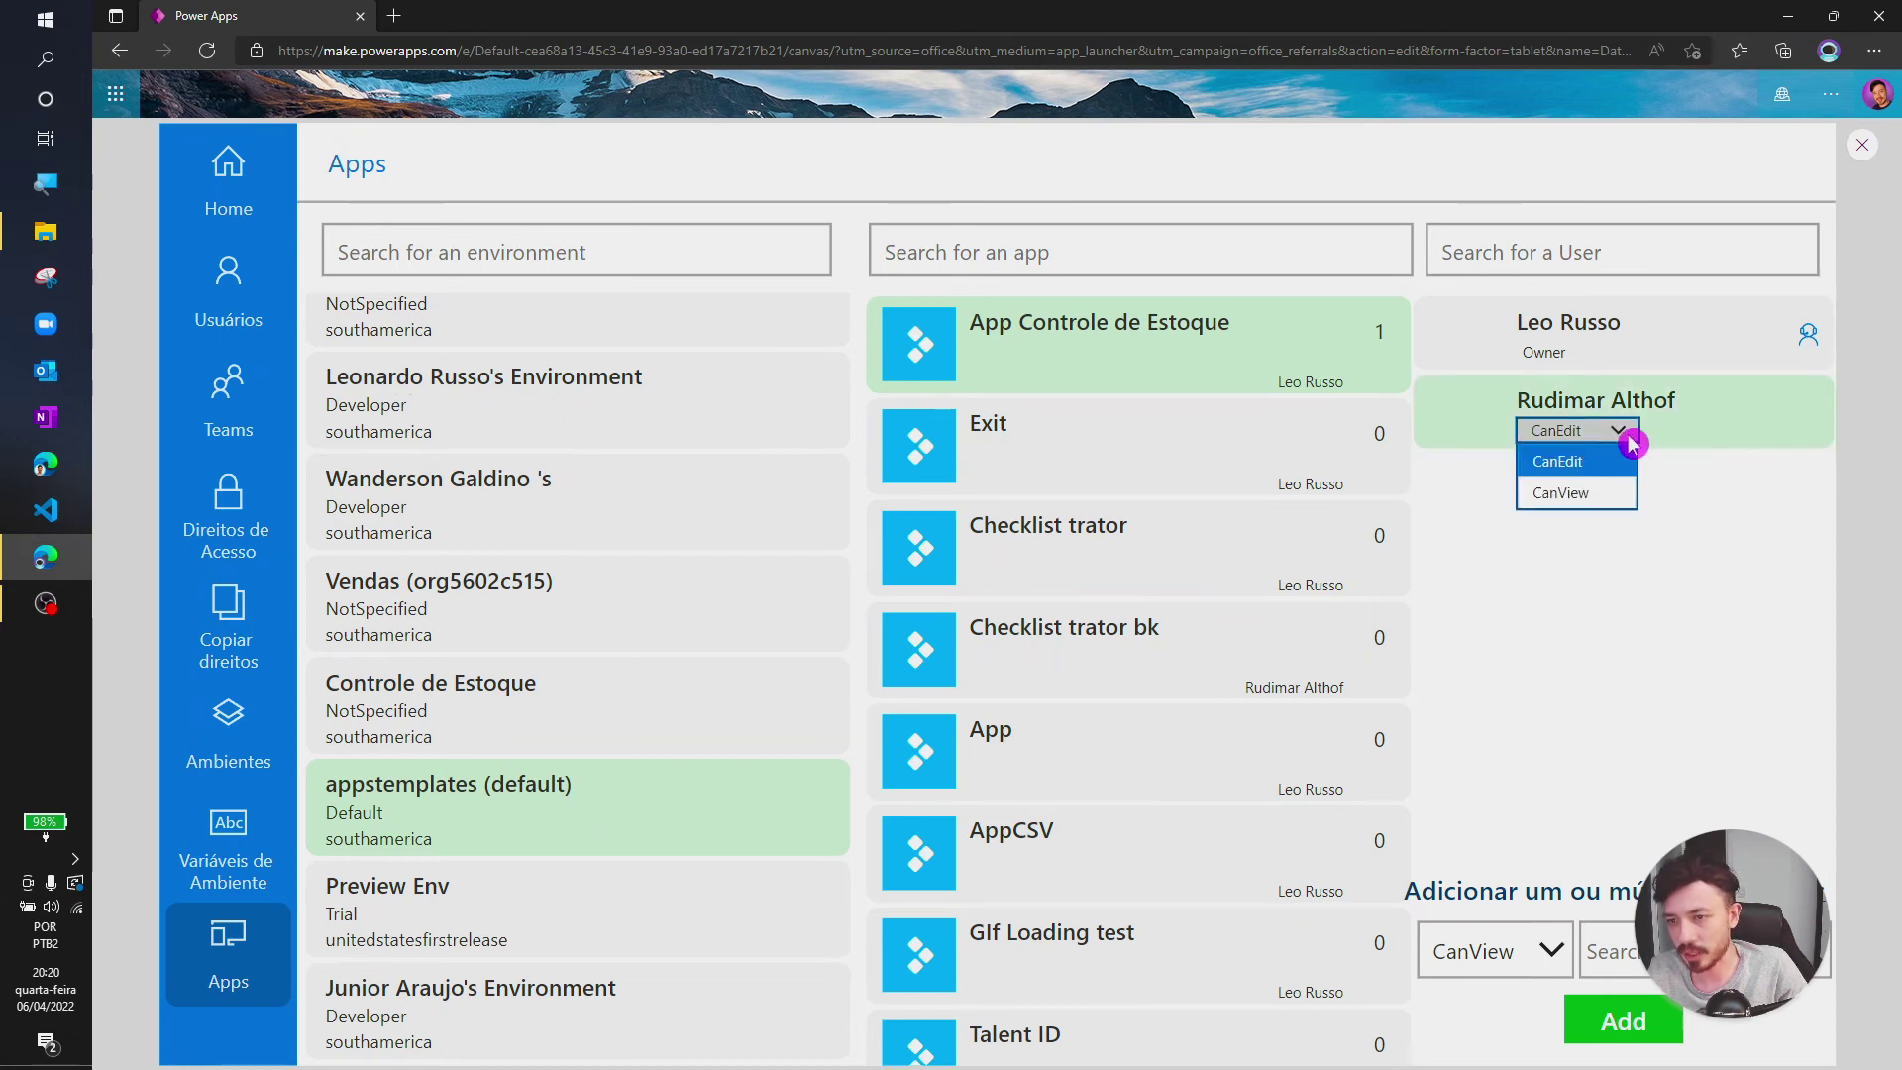
{"action": "left_click", "coordinate": [1569, 498]}
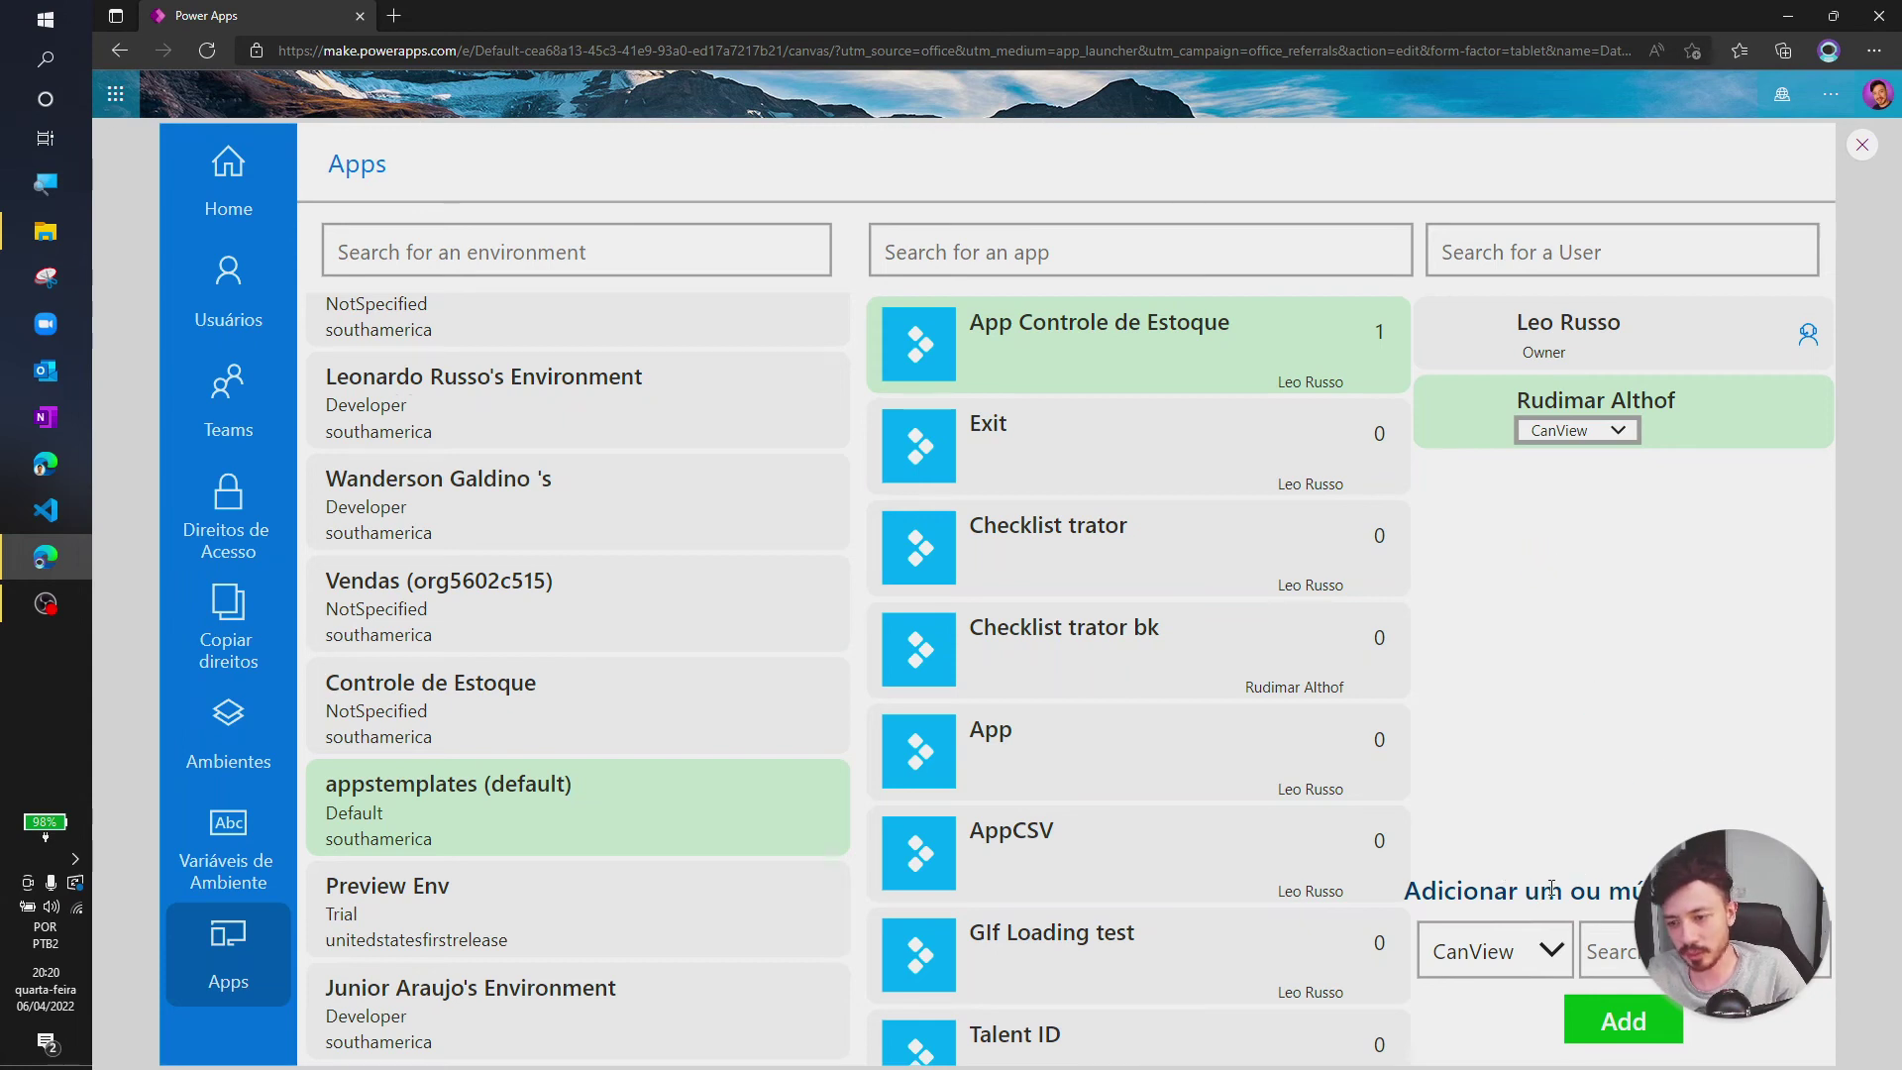
Search for two users by name and add them both to App Controle de Estoque with CanView permission.
{"action": "left_click", "coordinate": [1674, 951]}
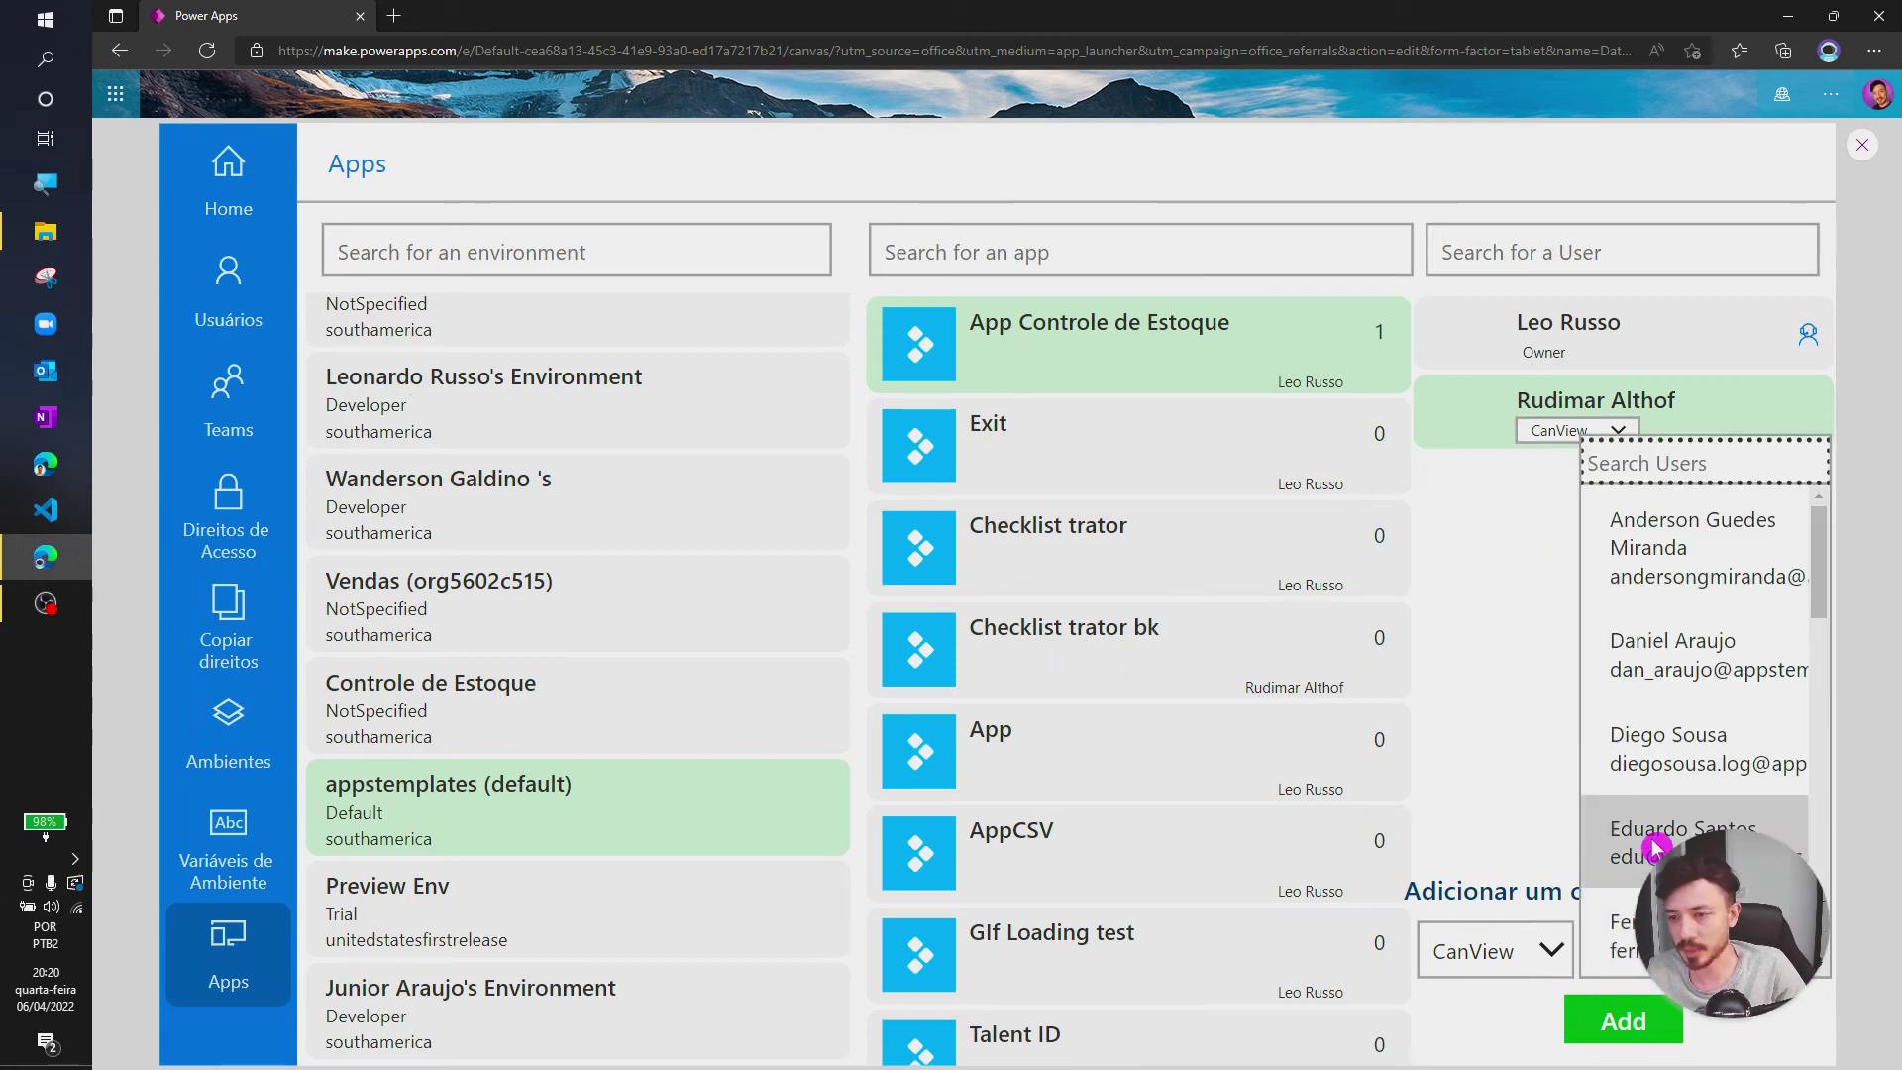
{"action": "scroll", "coordinate": [1684, 762], "scroll_direction": "down", "scroll_amount": 2}
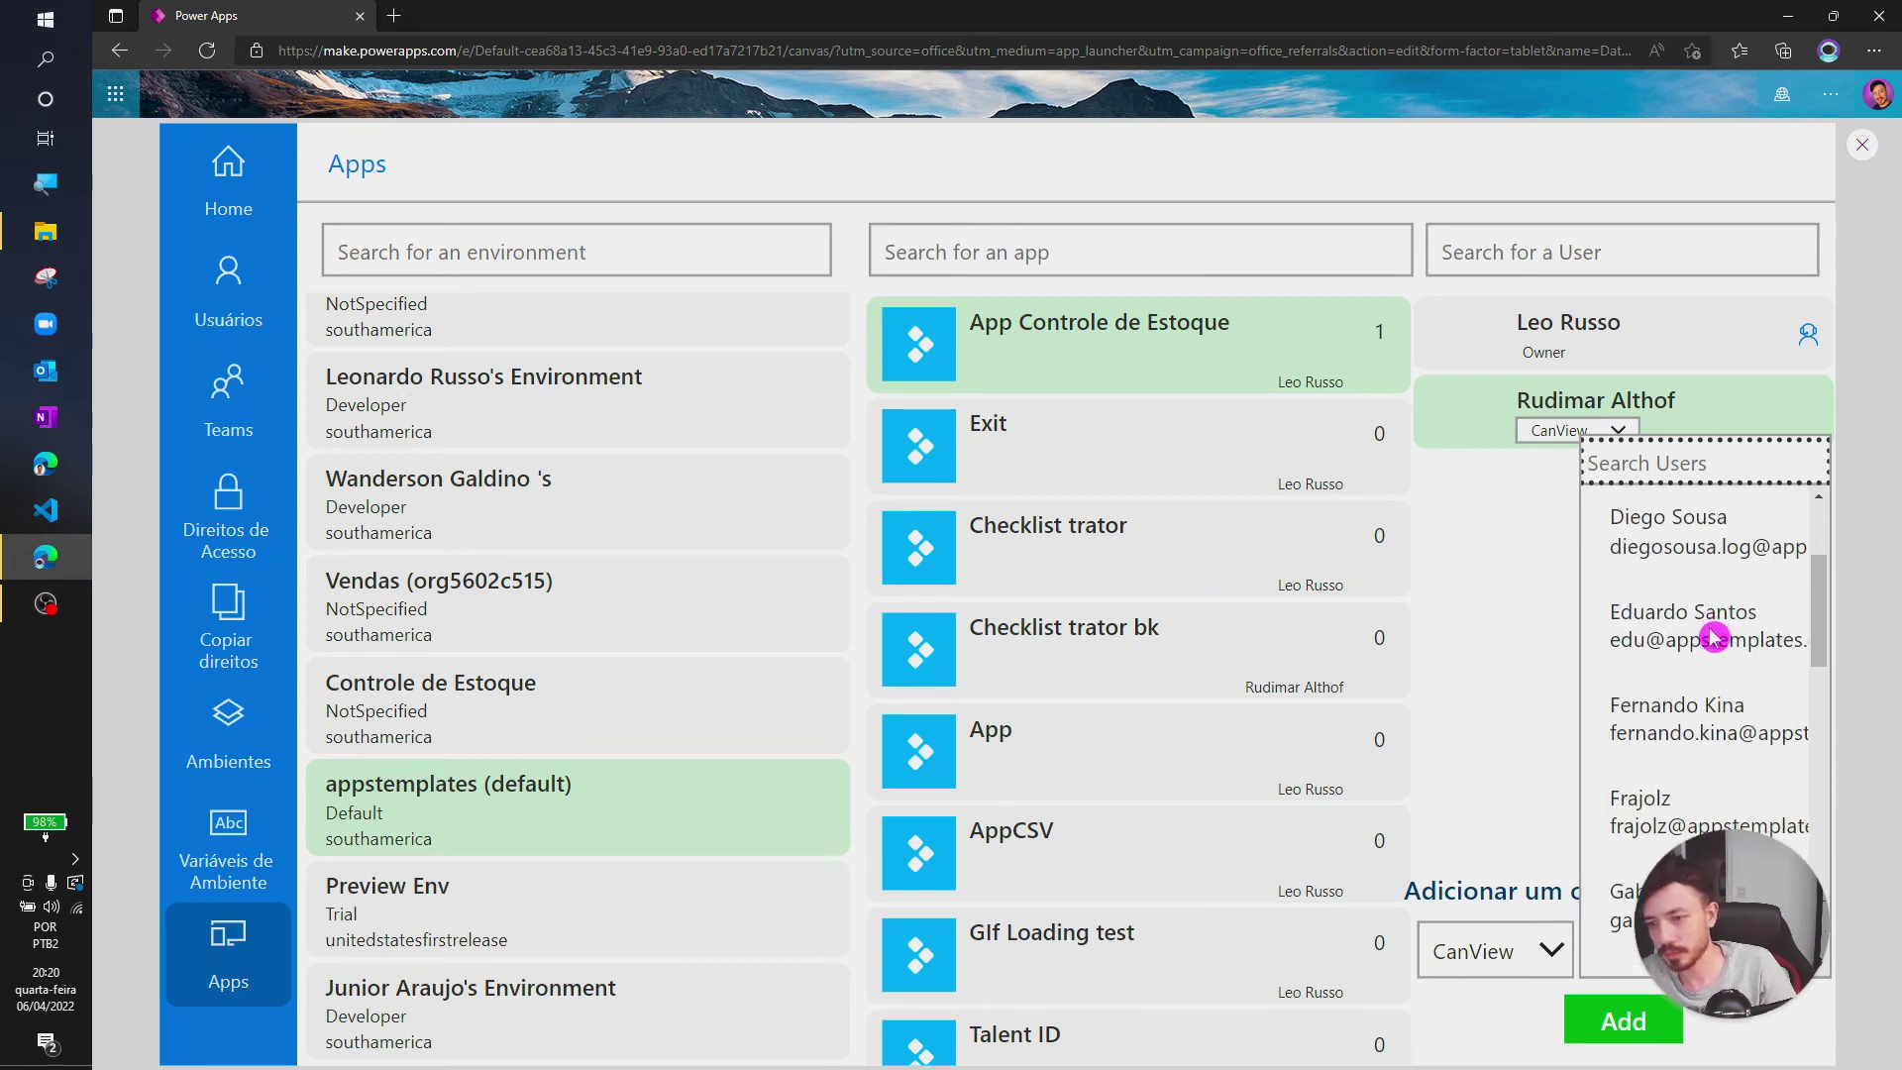
{"action": "type", "text": "johm"}
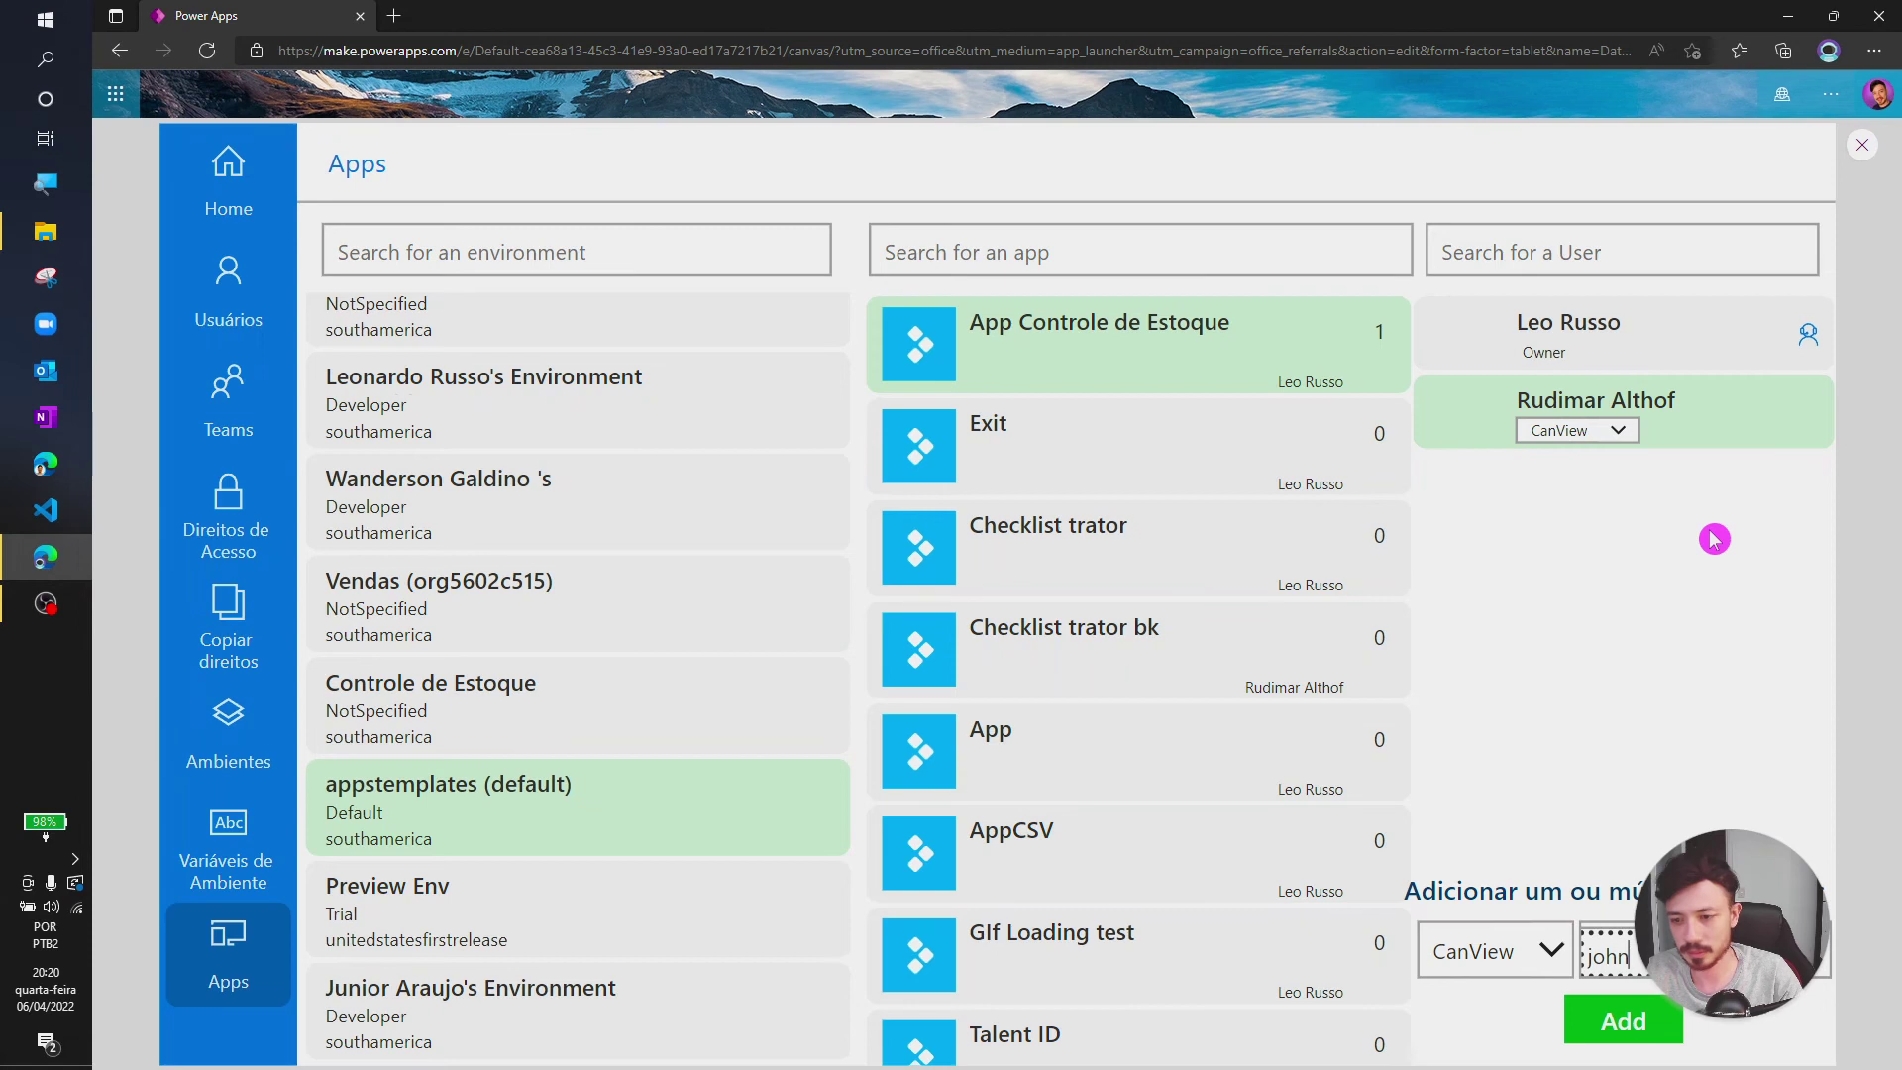
{"action": "key", "text": "BackSpace"}
{"action": "type", "text": "n"}
{"action": "key", "text": "Return"}
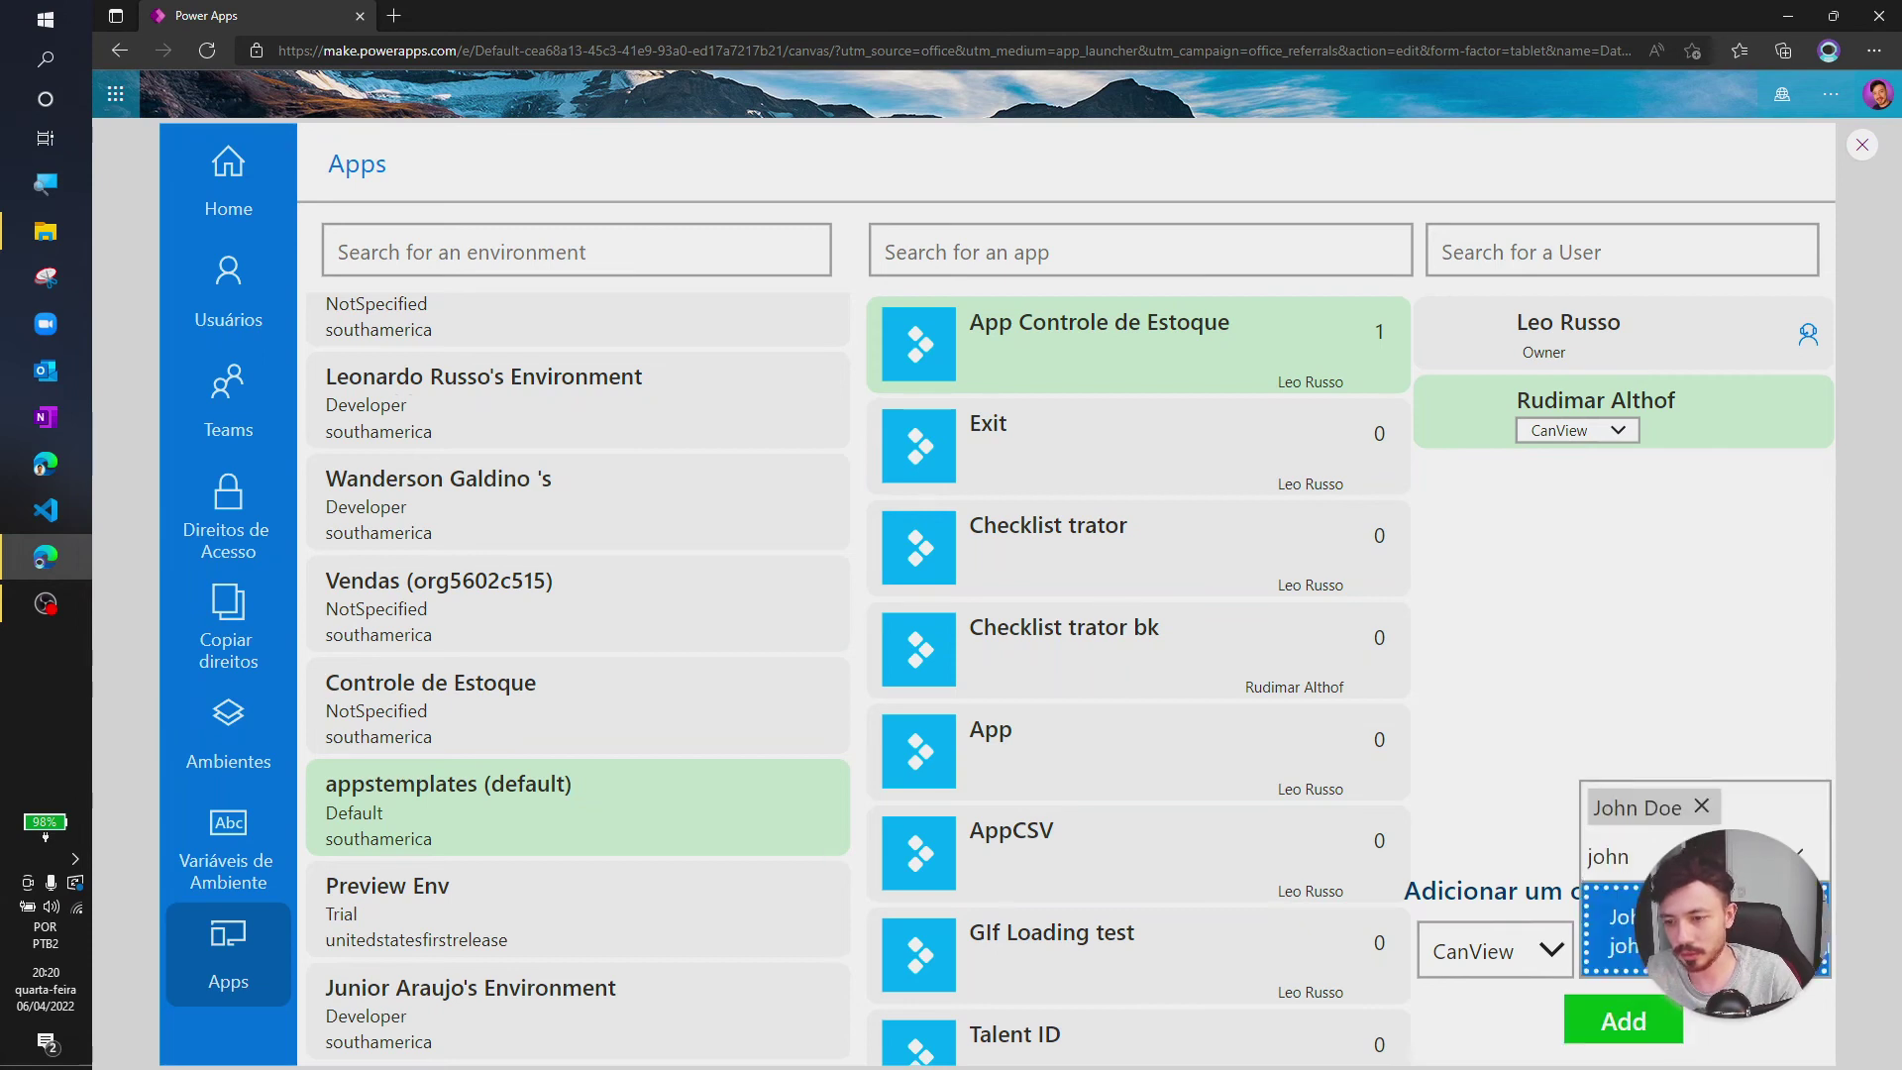
{"action": "type", "text": "gab"}
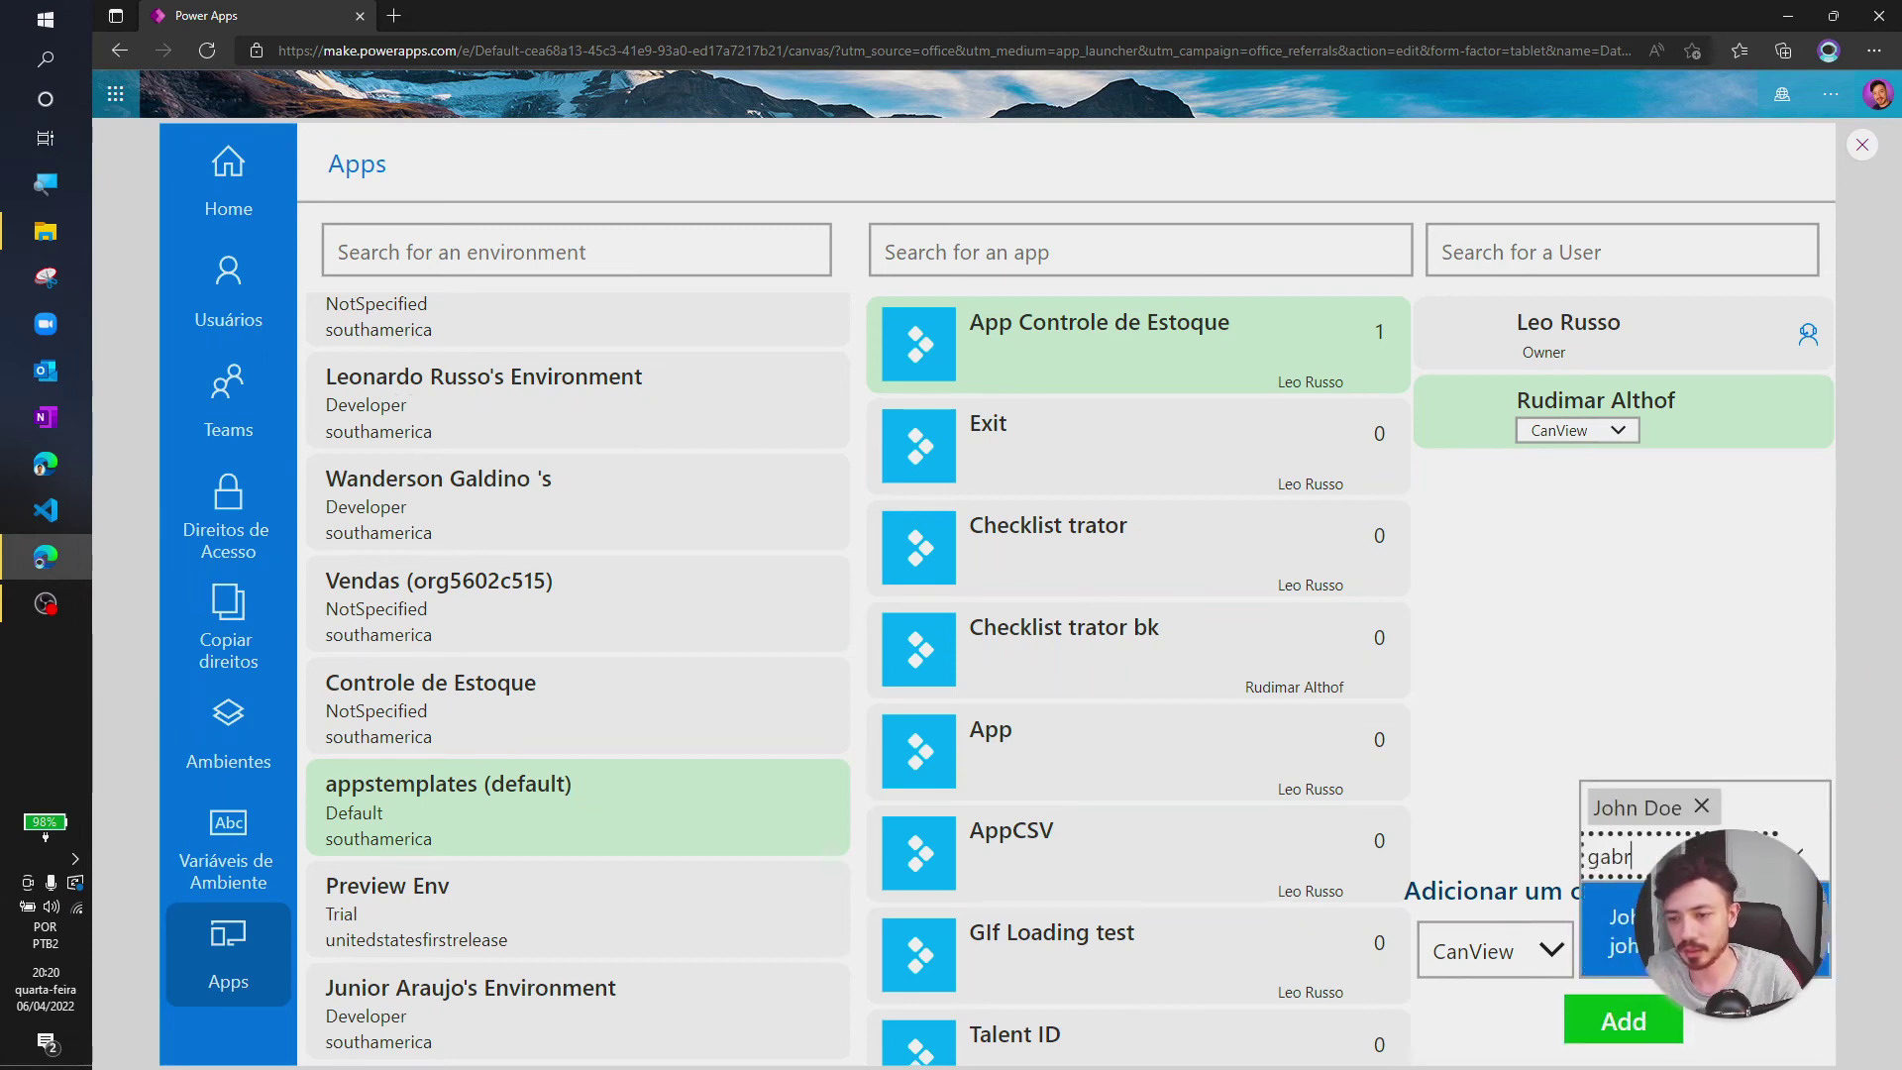
{"action": "type", "text": "r"}
{"action": "key", "text": "Return"}
{"action": "left_click", "coordinate": [1796, 1036]}
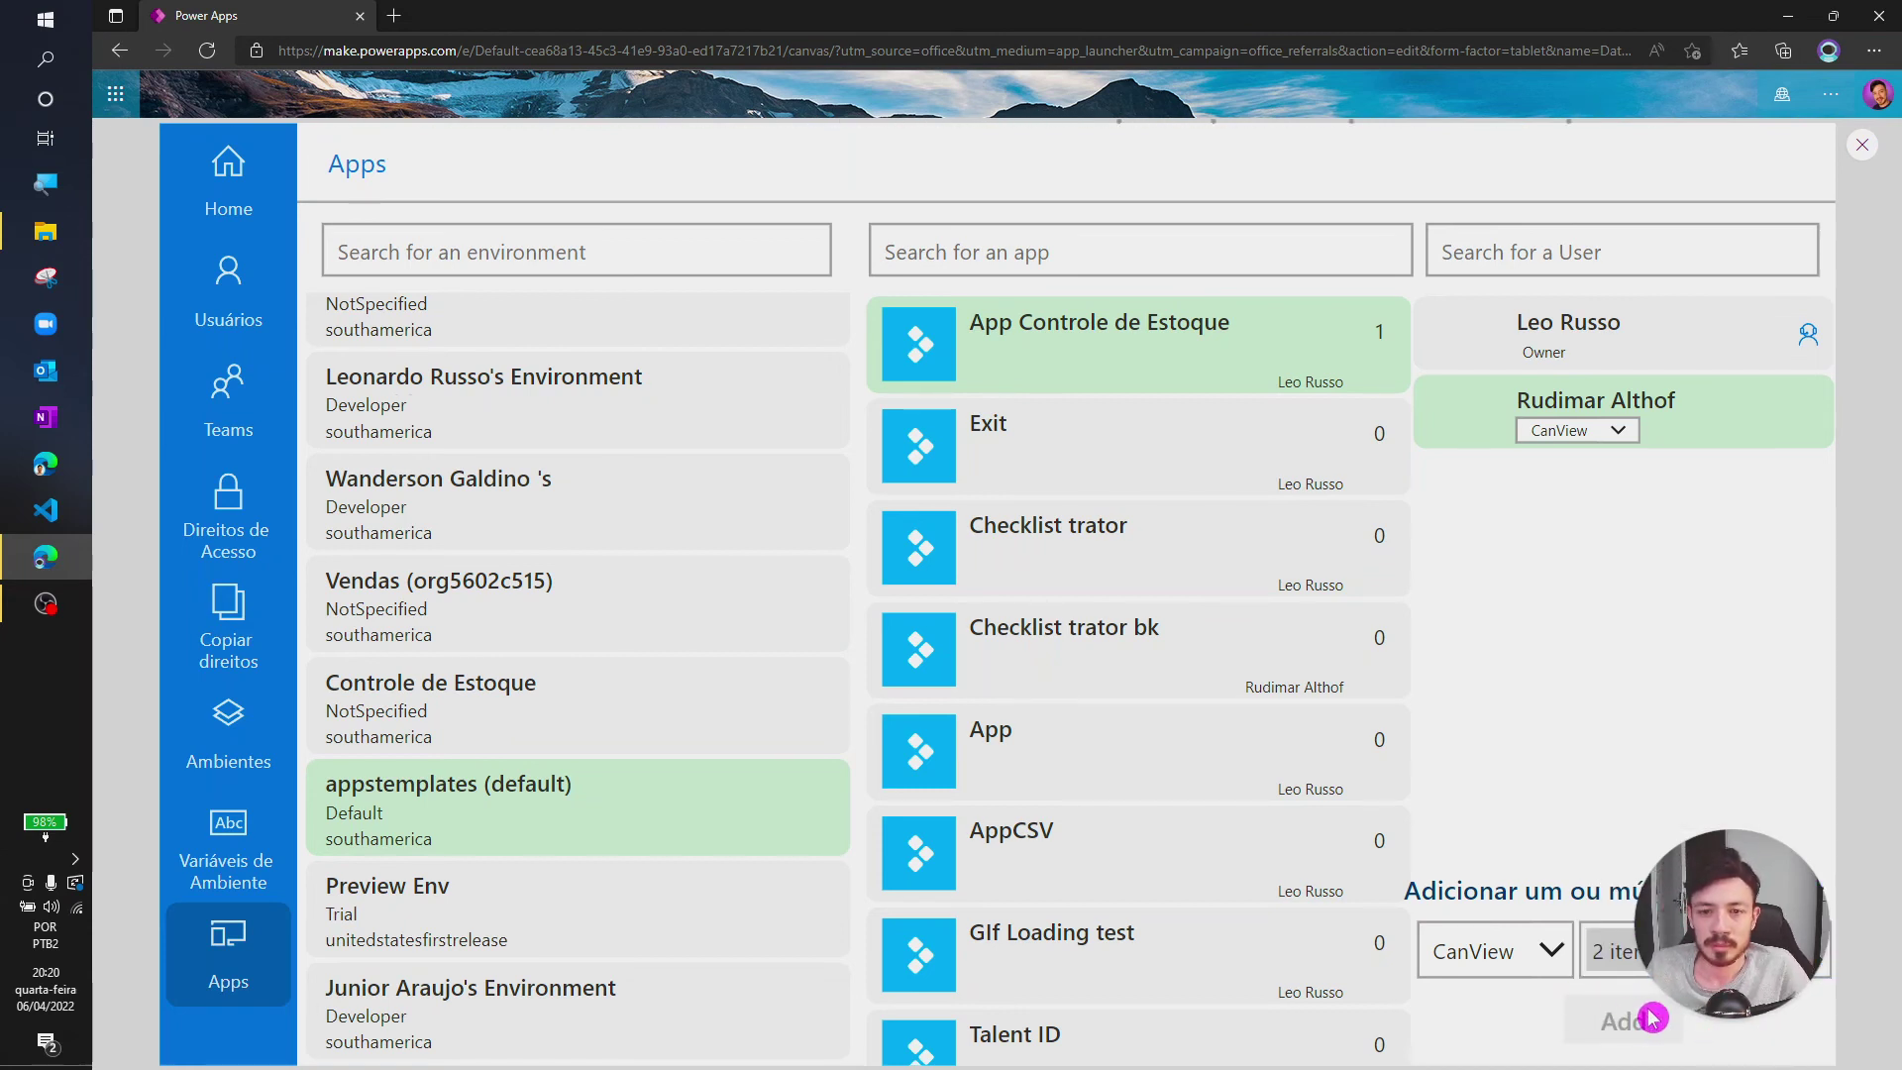
{"action": "scroll", "coordinate": [1179, 663], "scroll_direction": "up", "scroll_amount": 3}
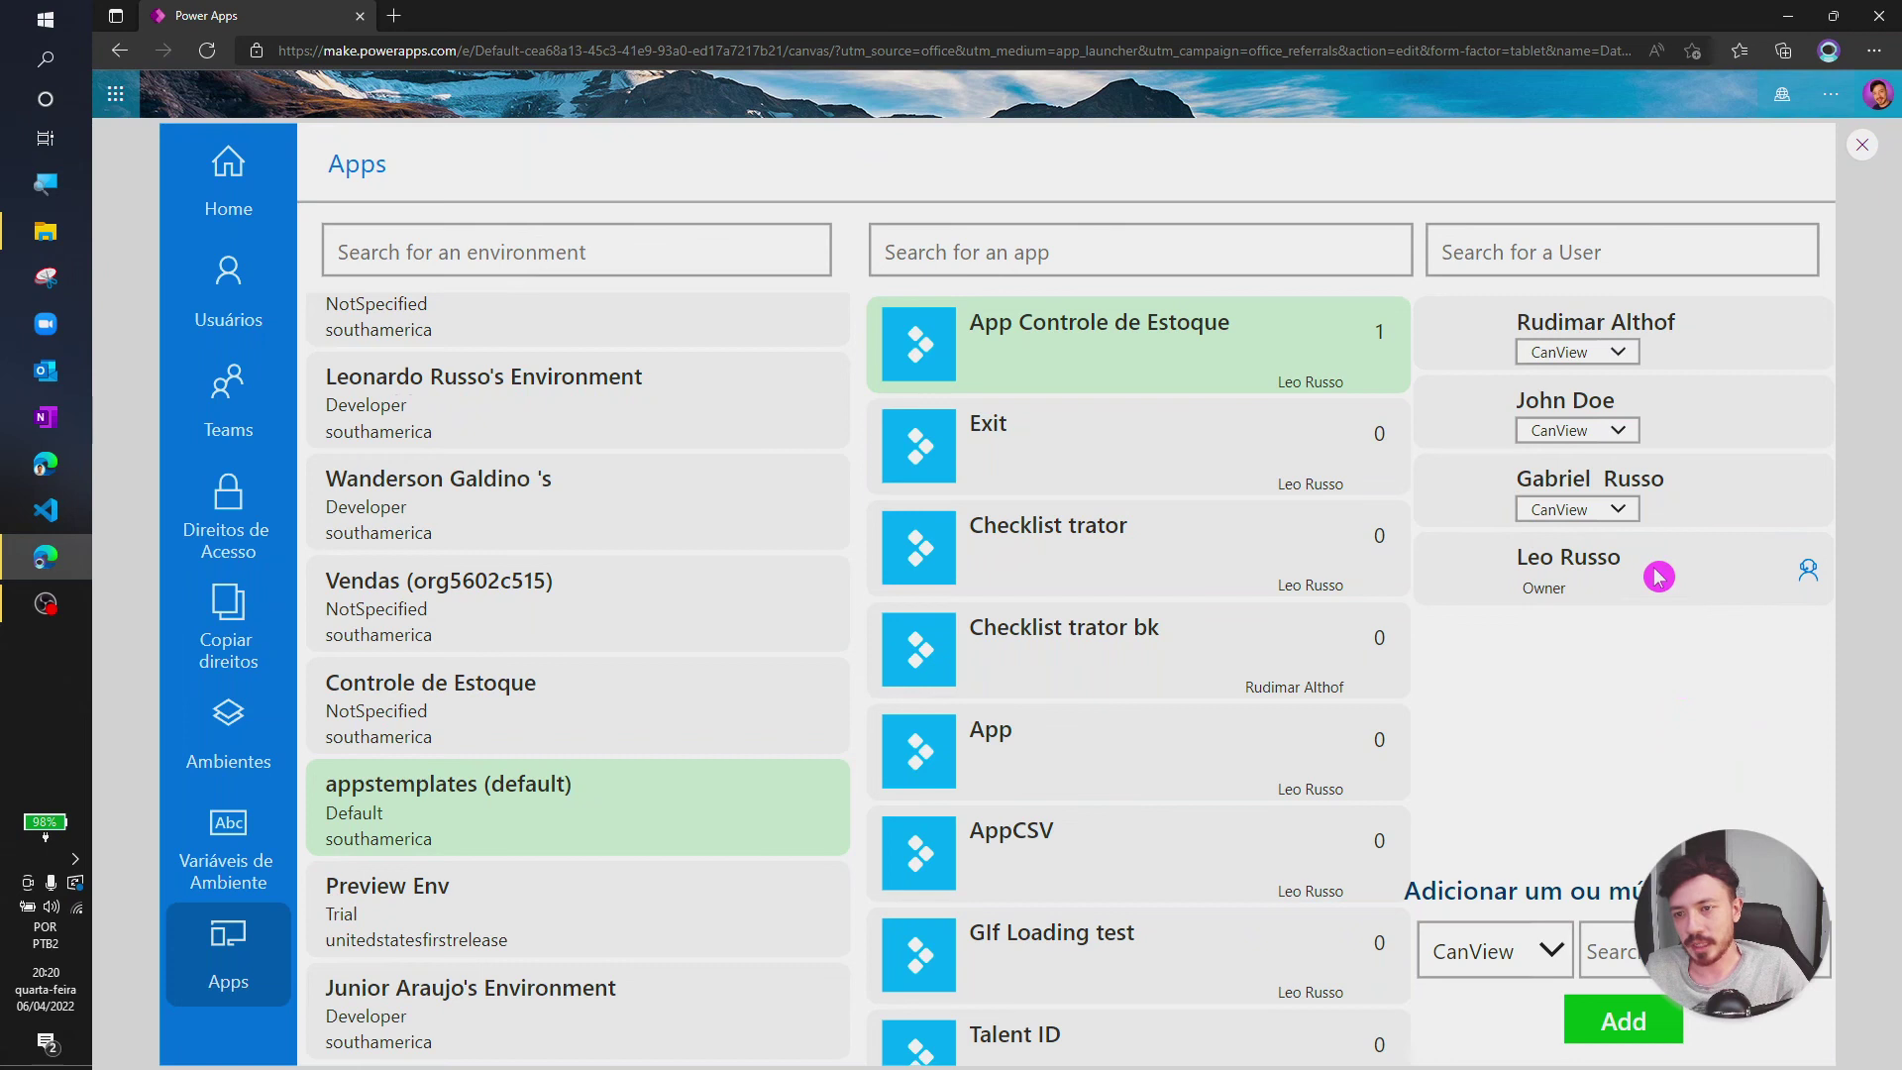
Open the permission choices for the first newly added user of App Controle de Estoque.
{"action": "left_click", "coordinate": [1623, 436]}
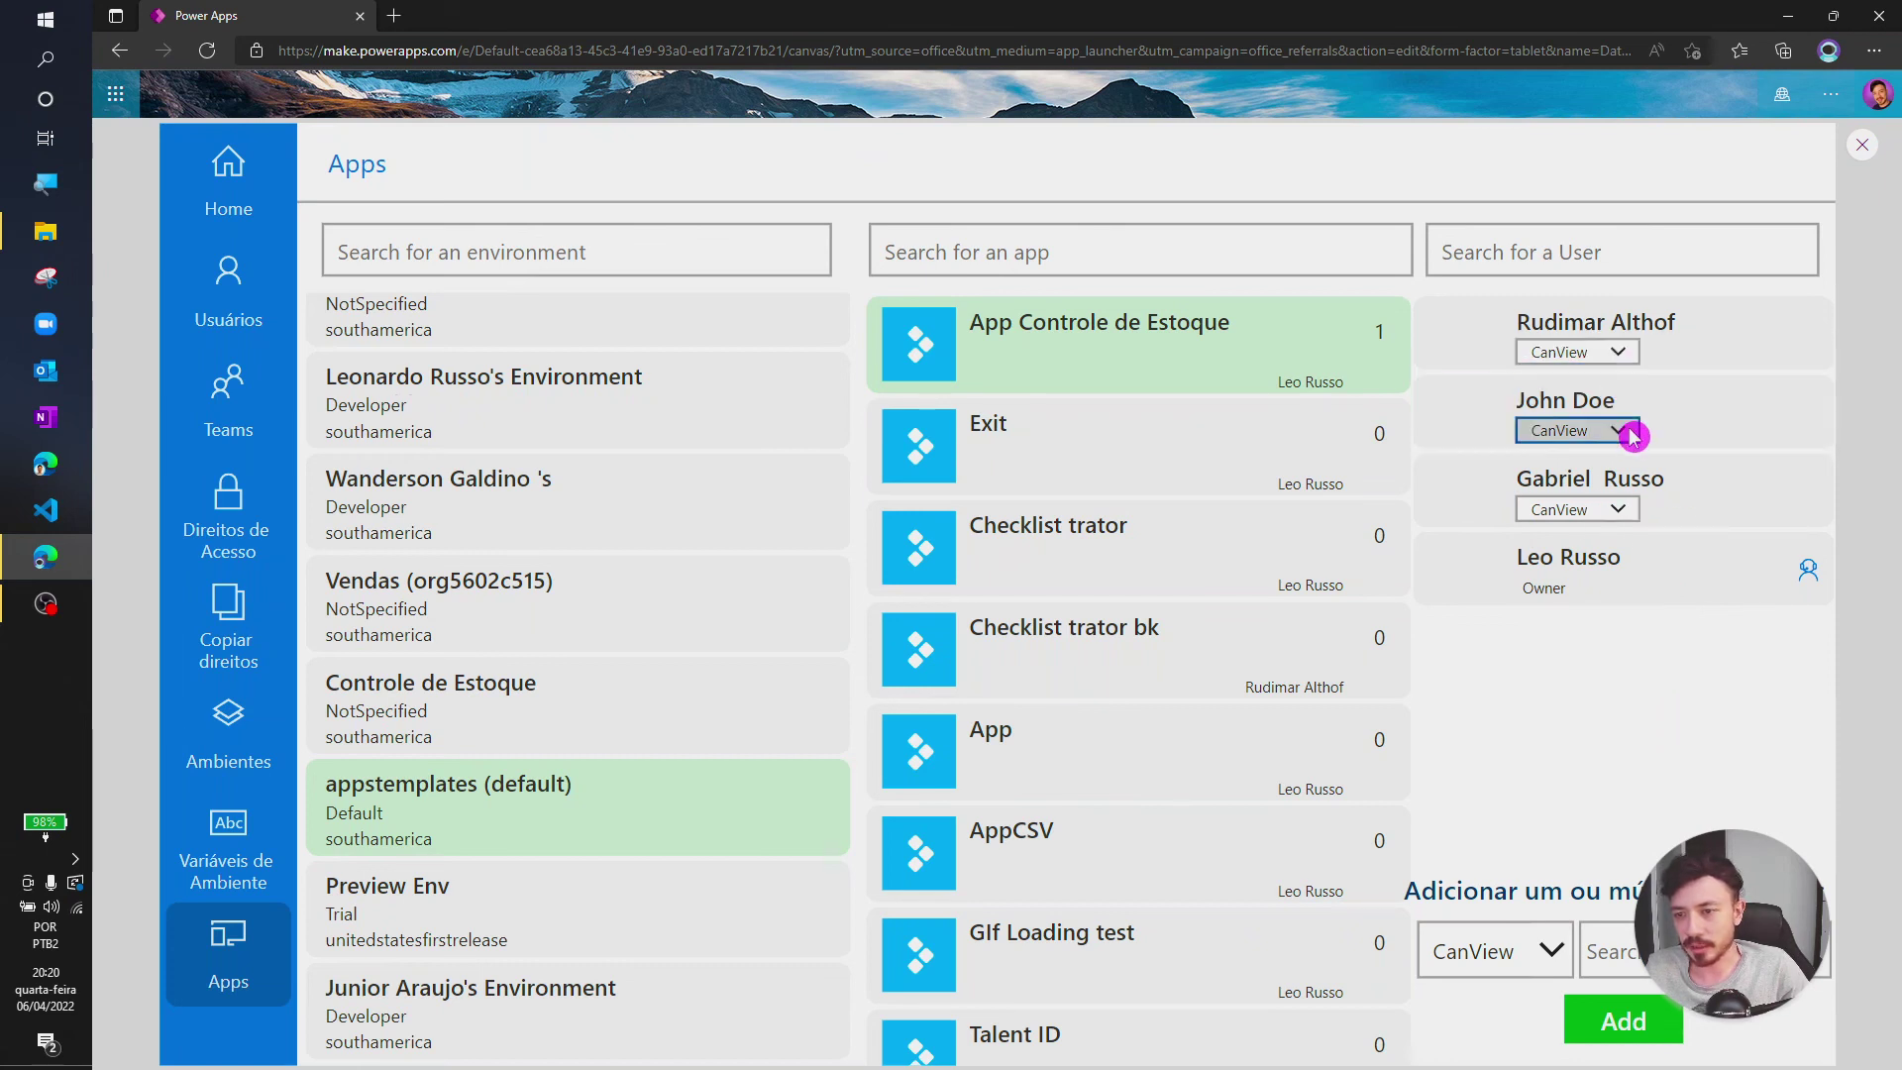
{"action": "left_click", "coordinate": [1625, 442]}
{"action": "left_click", "coordinate": [1621, 437]}
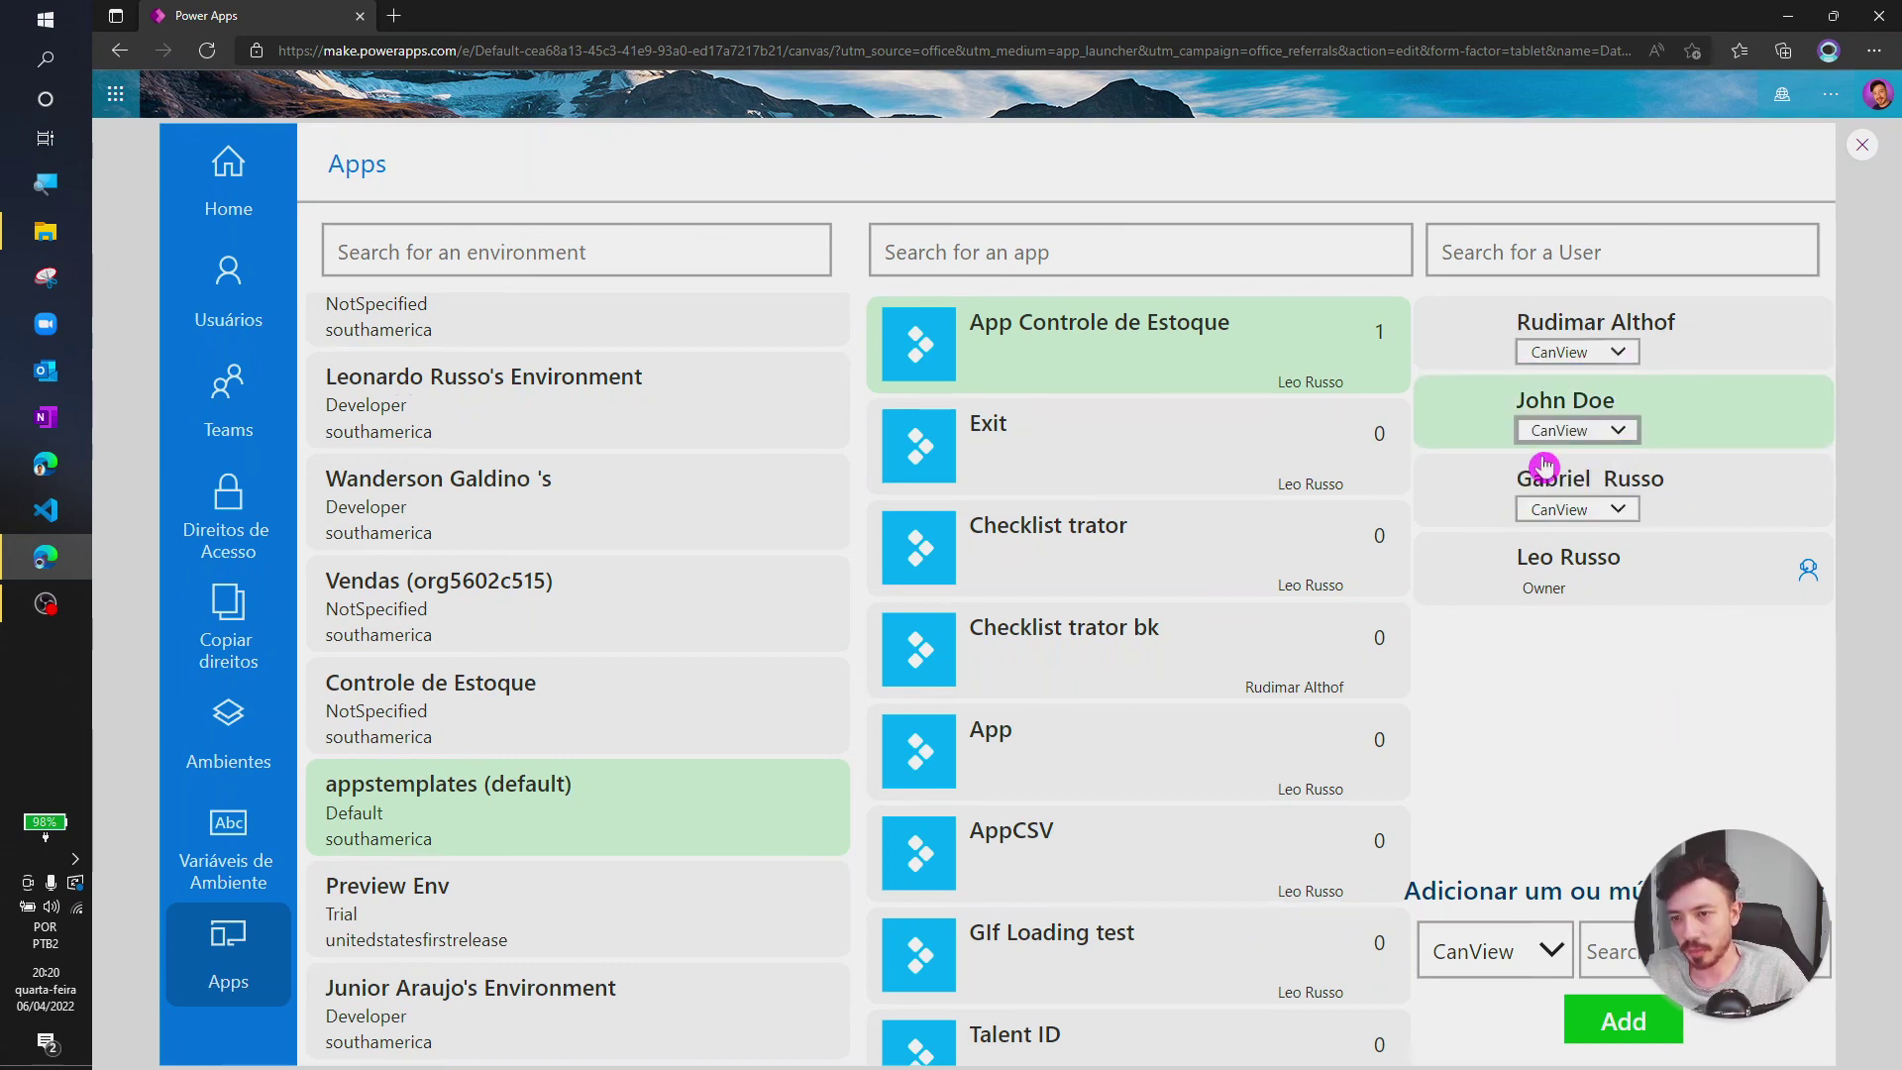
{"action": "left_click", "coordinate": [1625, 429]}
{"action": "left_click", "coordinate": [1634, 433]}
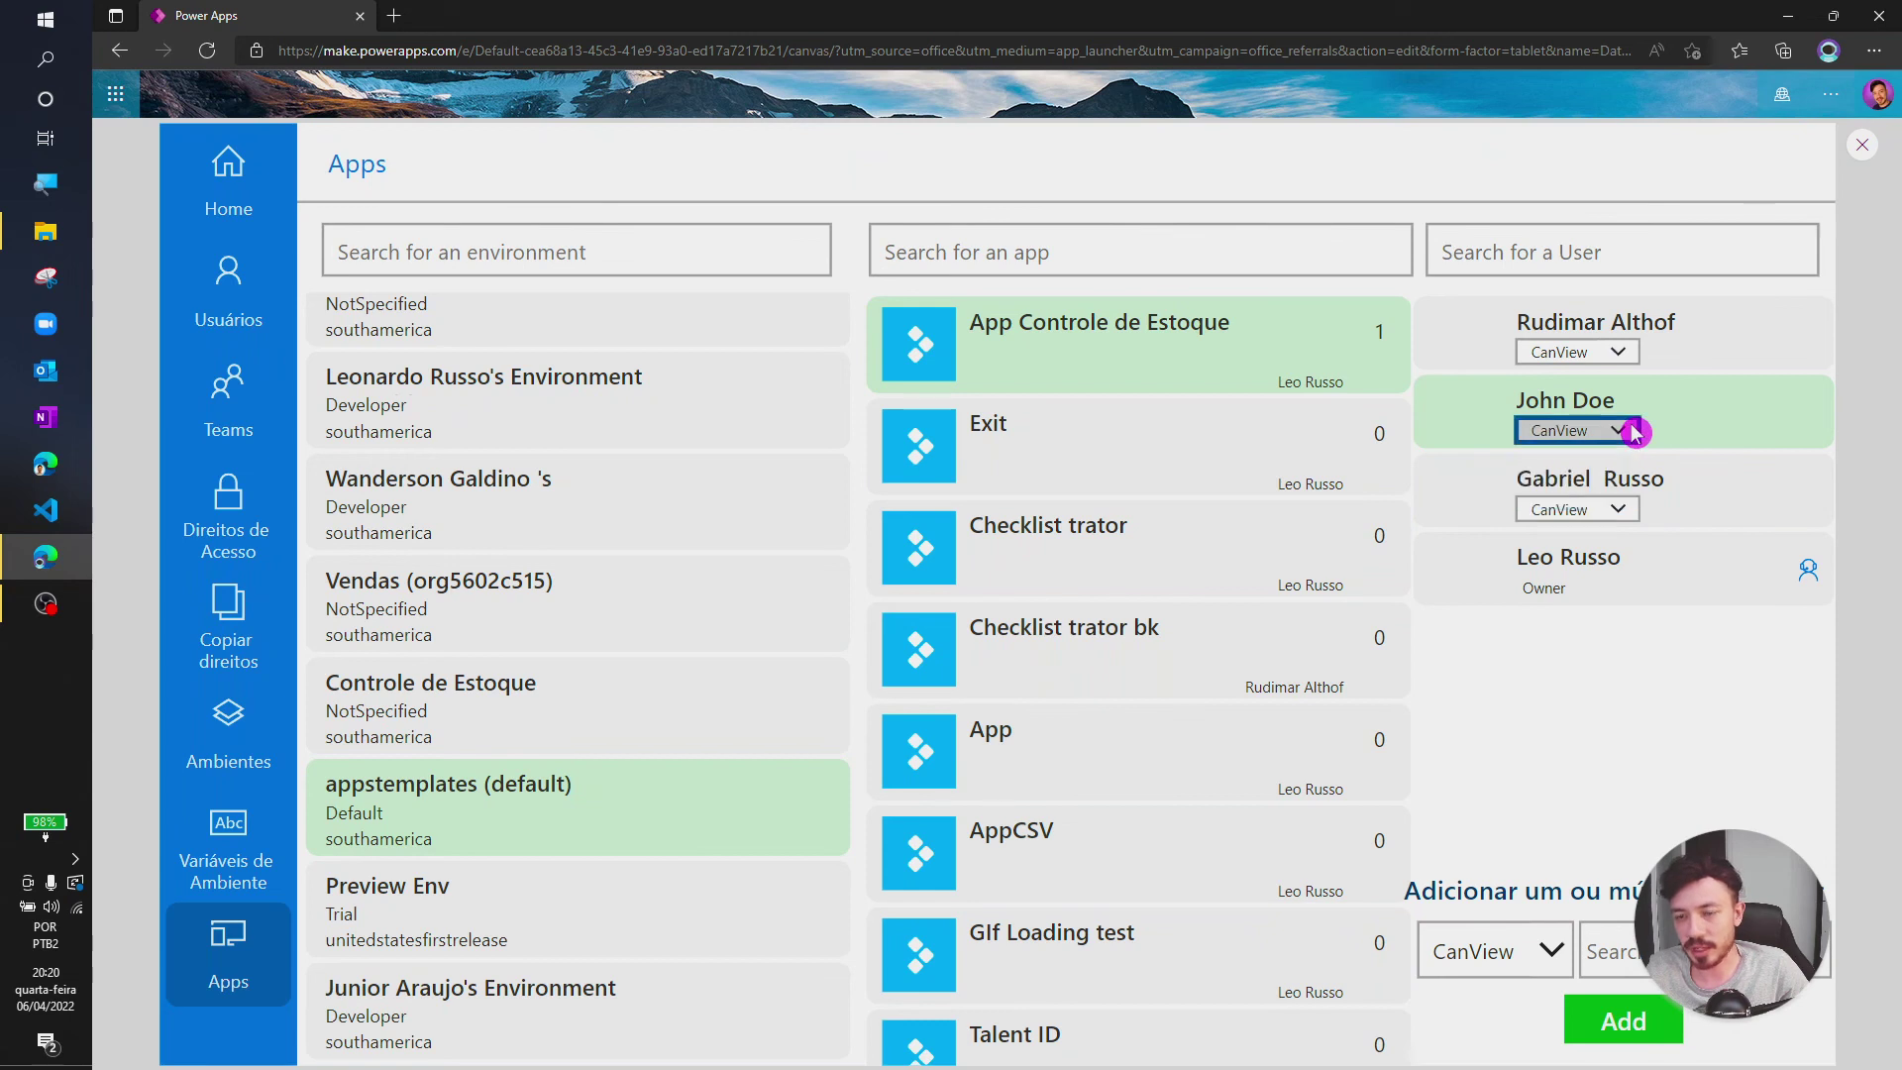